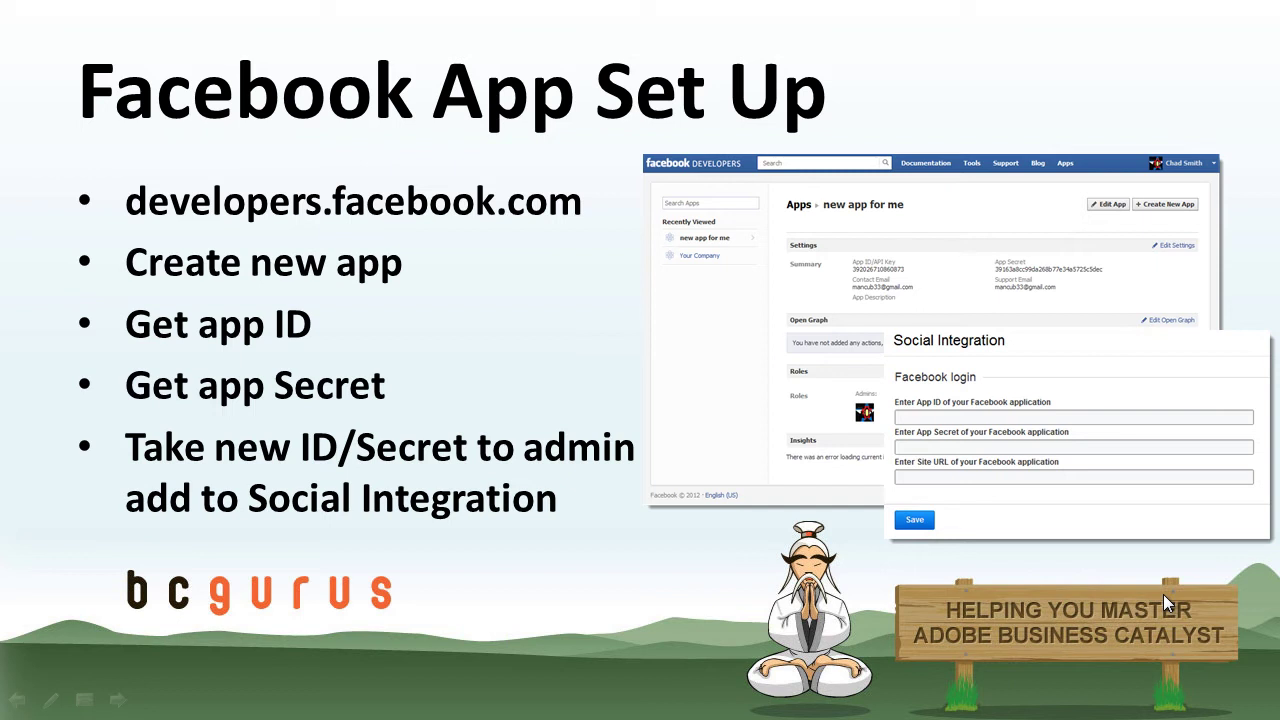
Leave the Facebook App Set Up slideshow and return to the Facebook Developers home page in Chrome.
{"action": "key", "text": "alt+Tab"}
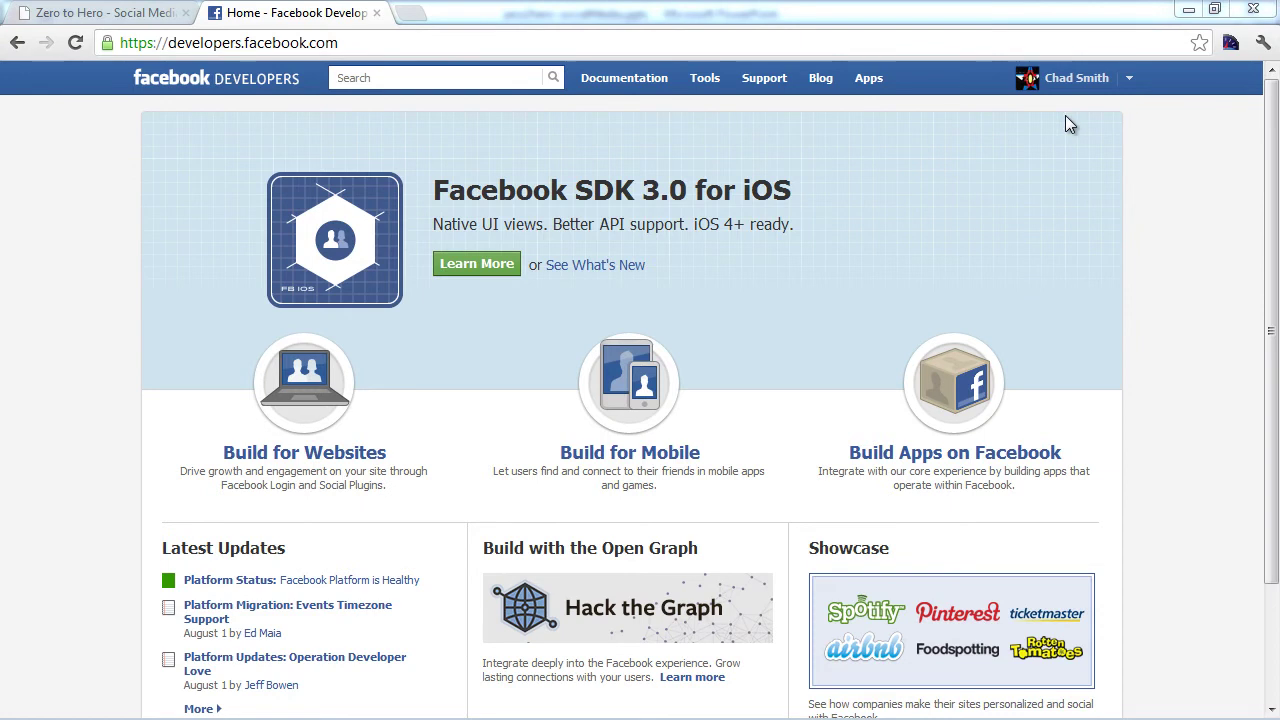
Go to the Apps overview showing the Your Company app and start the Create New App dialog.
{"action": "left_click", "coordinate": [869, 80]}
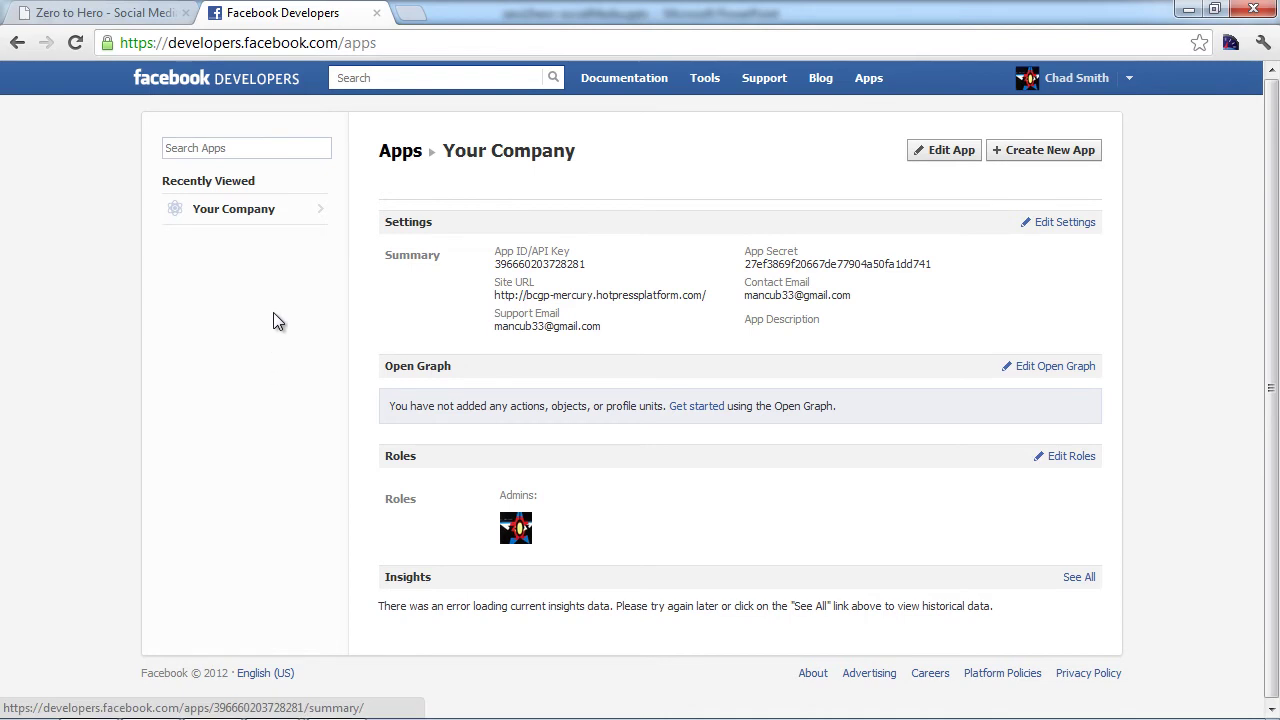
{"action": "left_click", "coordinate": [1036, 160]}
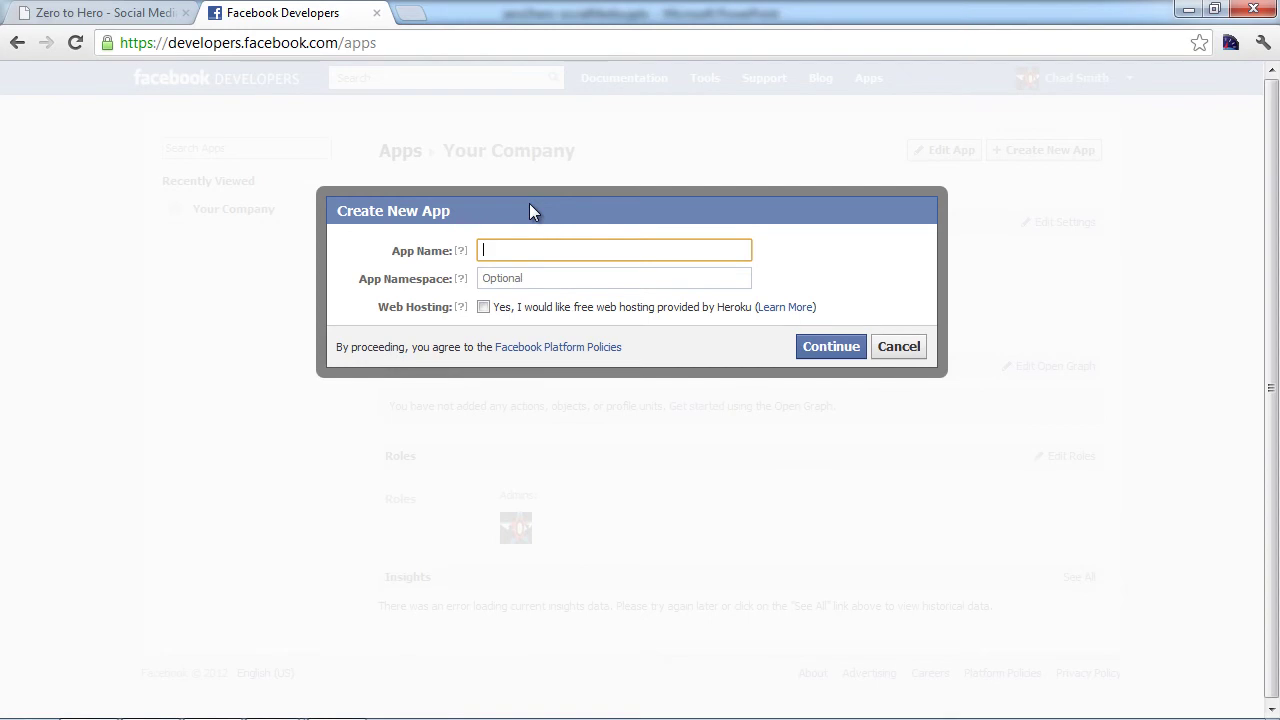
Create a new app named 'Company Name', passing the security captcha to reach its Basic settings.
{"action": "type", "text": "Company Name"}
{"action": "left_click", "coordinate": [843, 346]}
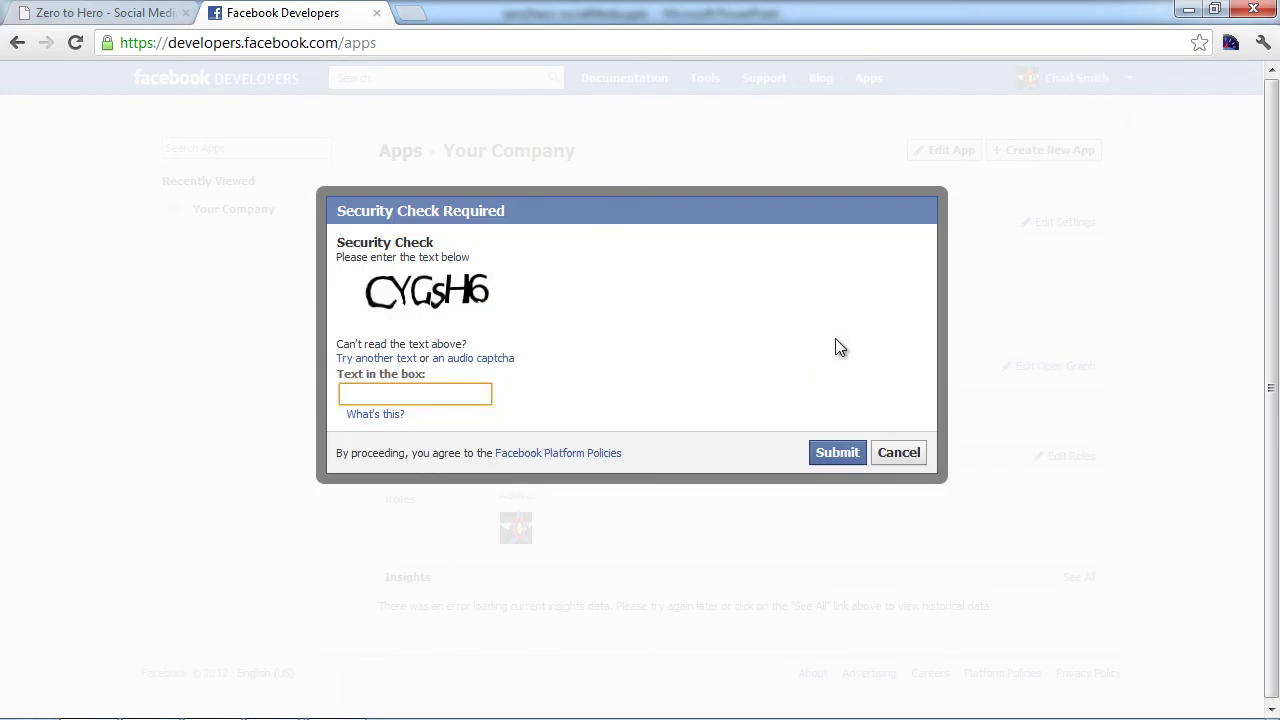
{"action": "type", "text": "cygsh6"}
{"action": "left_click", "coordinate": [820, 453]}
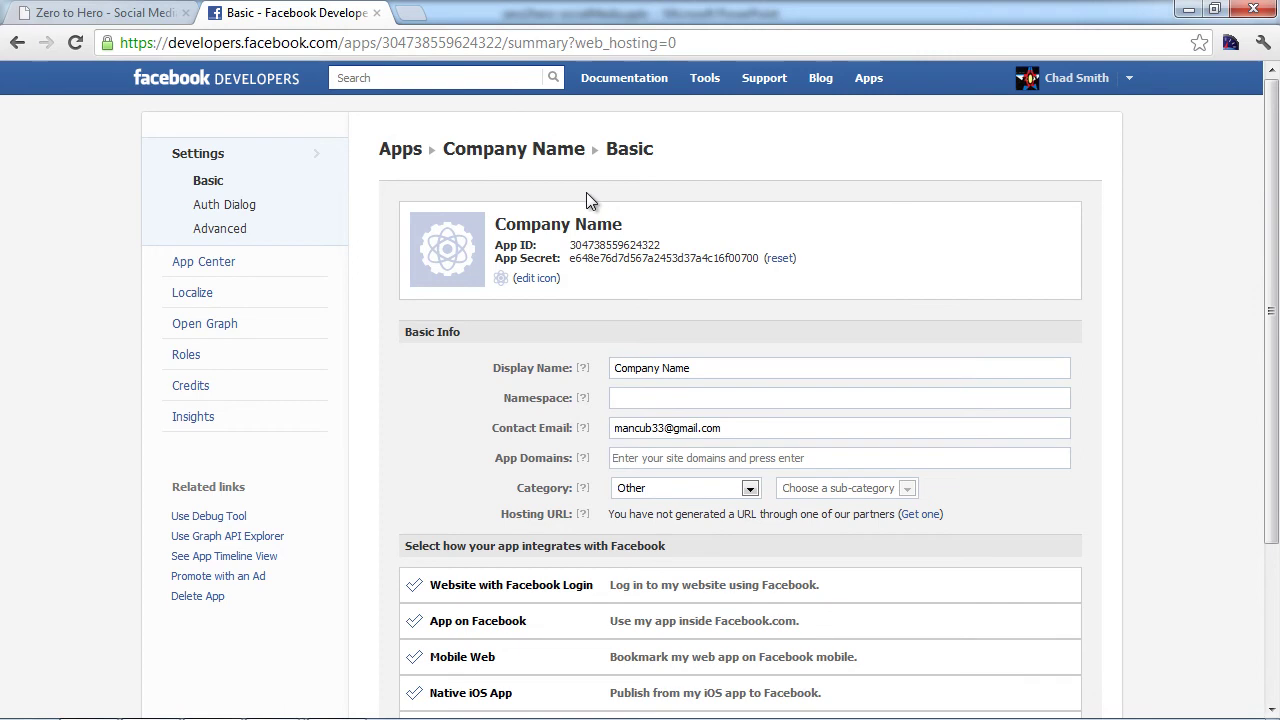
{"action": "scroll", "coordinate": [583, 210], "scroll_direction": "down", "scroll_amount": 1}
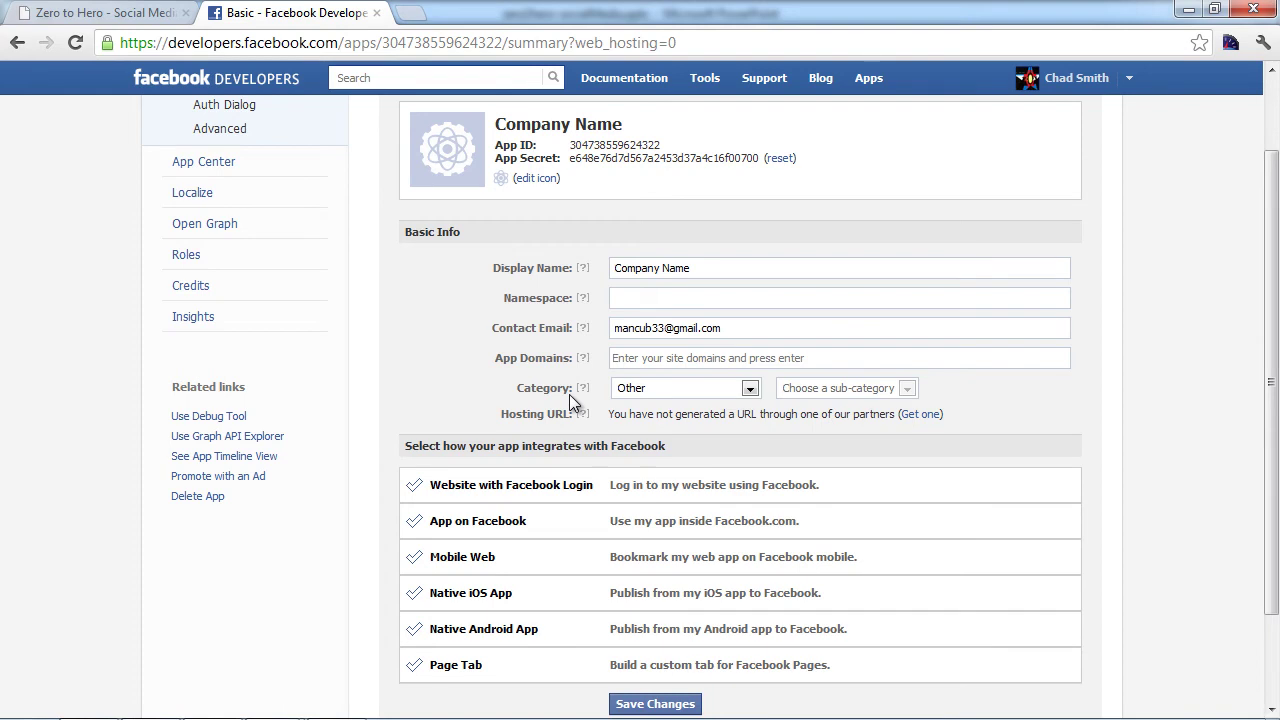
{"action": "left_click", "coordinate": [505, 490]}
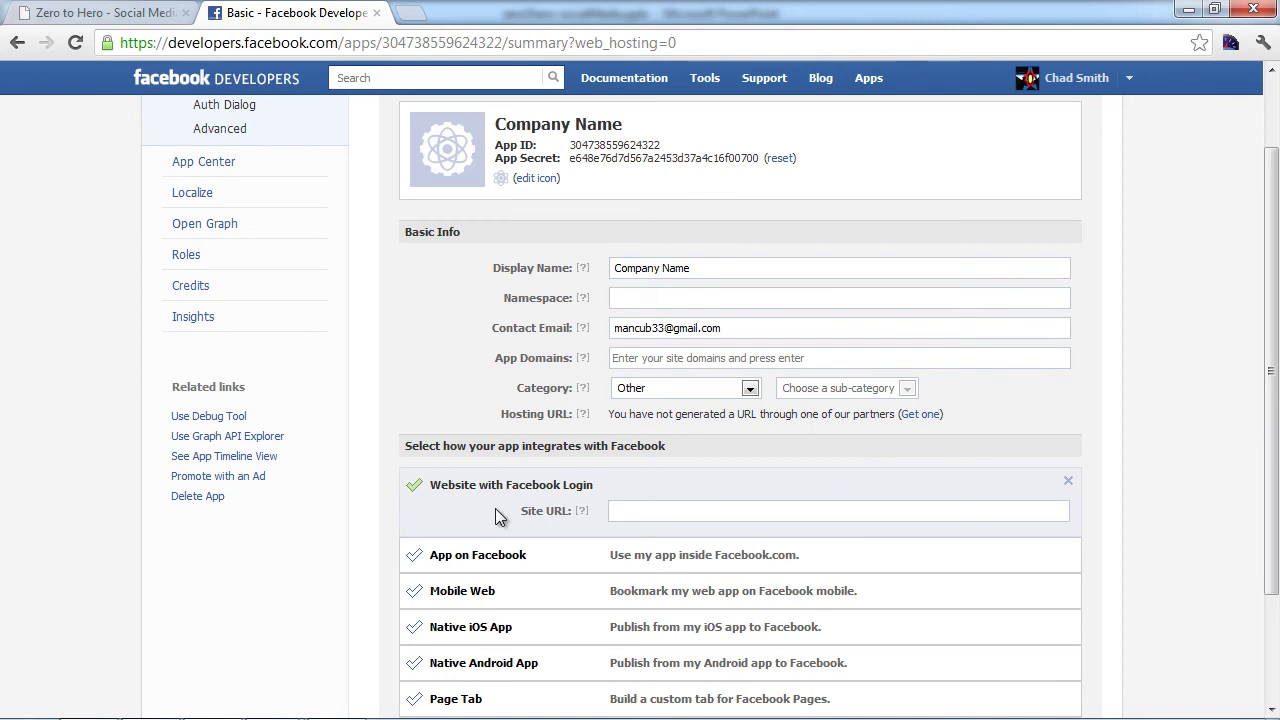
{"action": "left_click", "coordinate": [660, 506]}
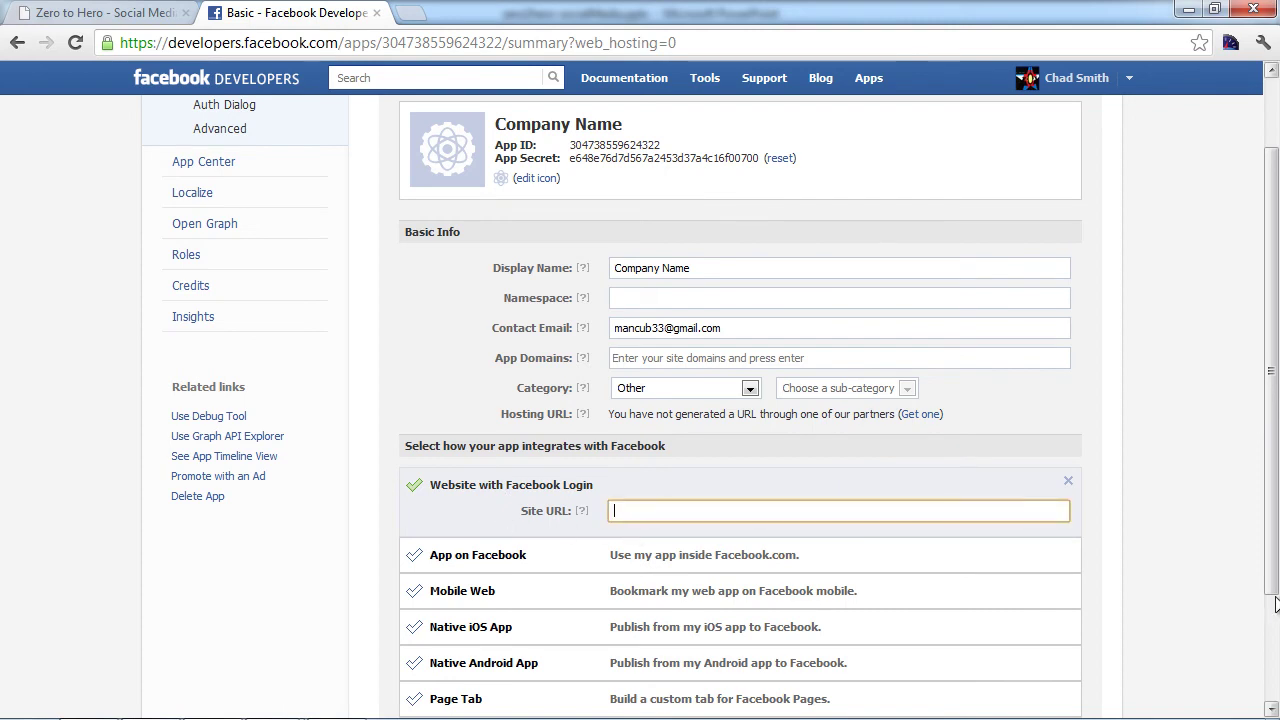
{"action": "left_click", "coordinate": [100, 13]}
{"action": "left_click_drag", "start_coordinate": [370, 42], "coordinate": [97, 33]}
{"action": "key", "text": "ctrl+c"}
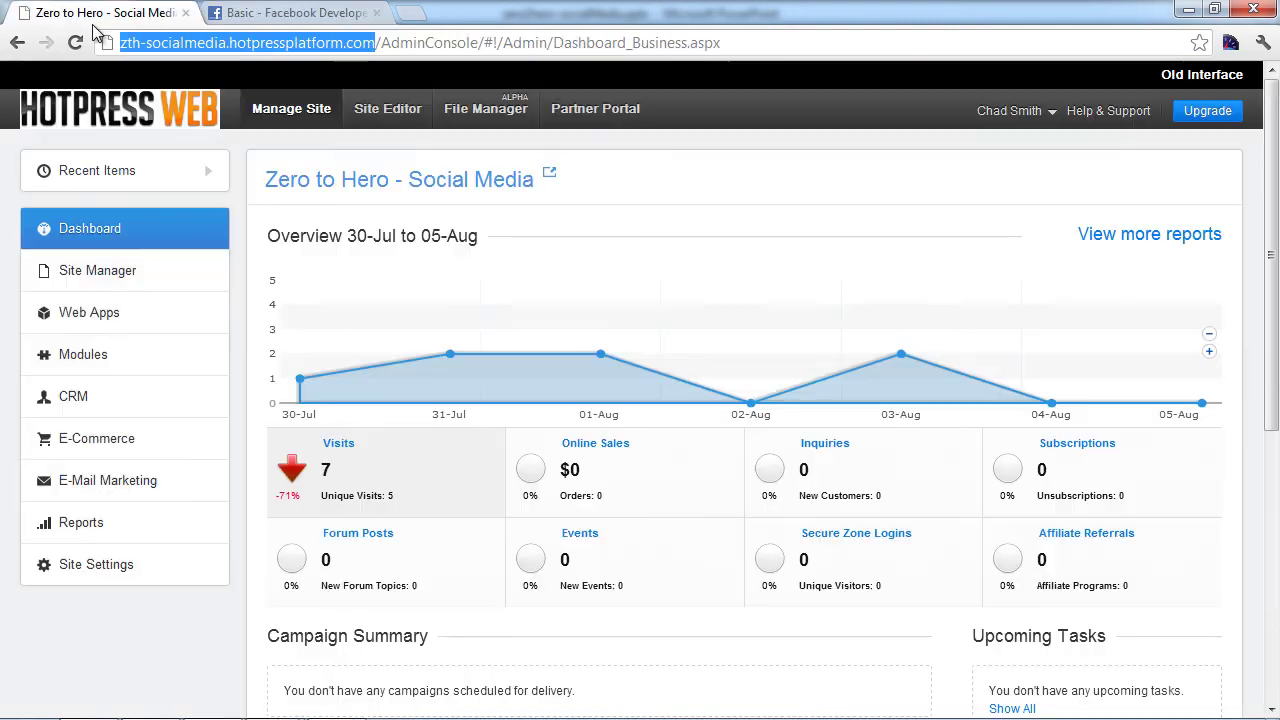
{"action": "key", "text": "BackSpace"}
{"action": "left_click", "coordinate": [262, 13]}
{"action": "key", "text": "ctrl+v"}
{"action": "scroll", "coordinate": [823, 536], "scroll_direction": "down", "scroll_amount": 3}
{"action": "left_click", "coordinate": [698, 589]}
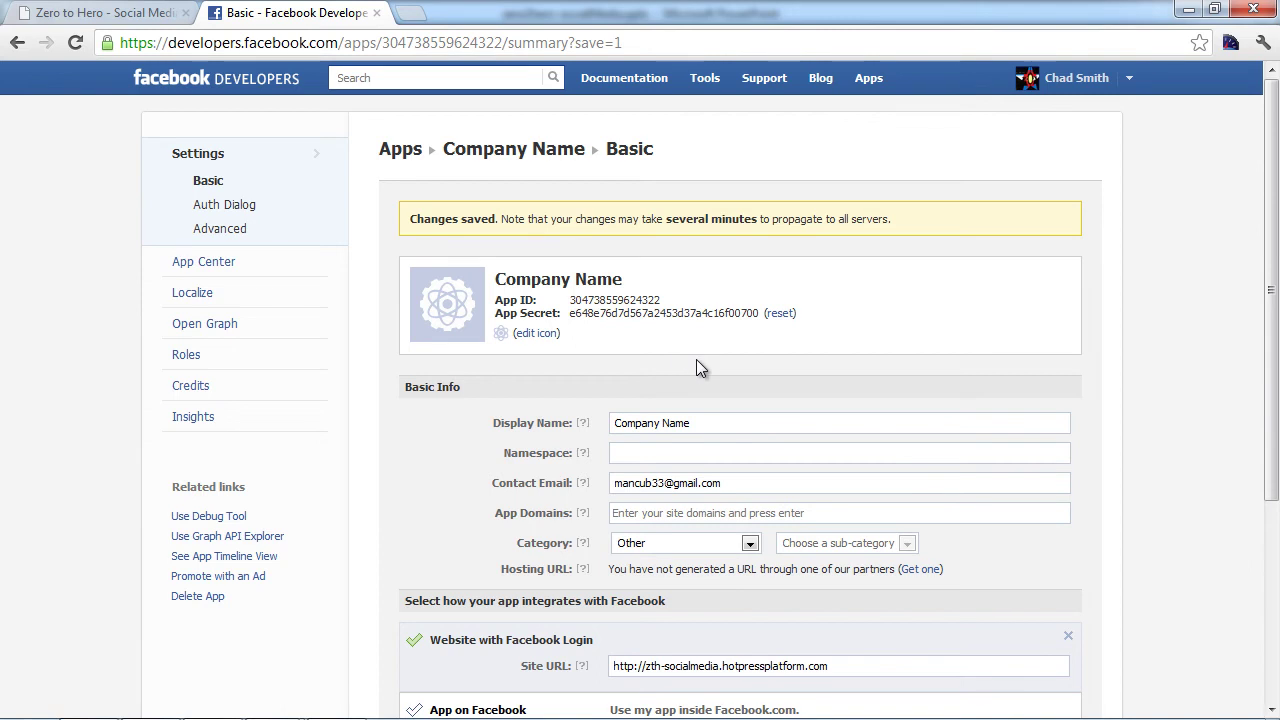
In the HotPress admin, open Site Settings > Social Integration.
{"action": "left_click", "coordinate": [410, 14]}
{"action": "left_click", "coordinate": [100, 13]}
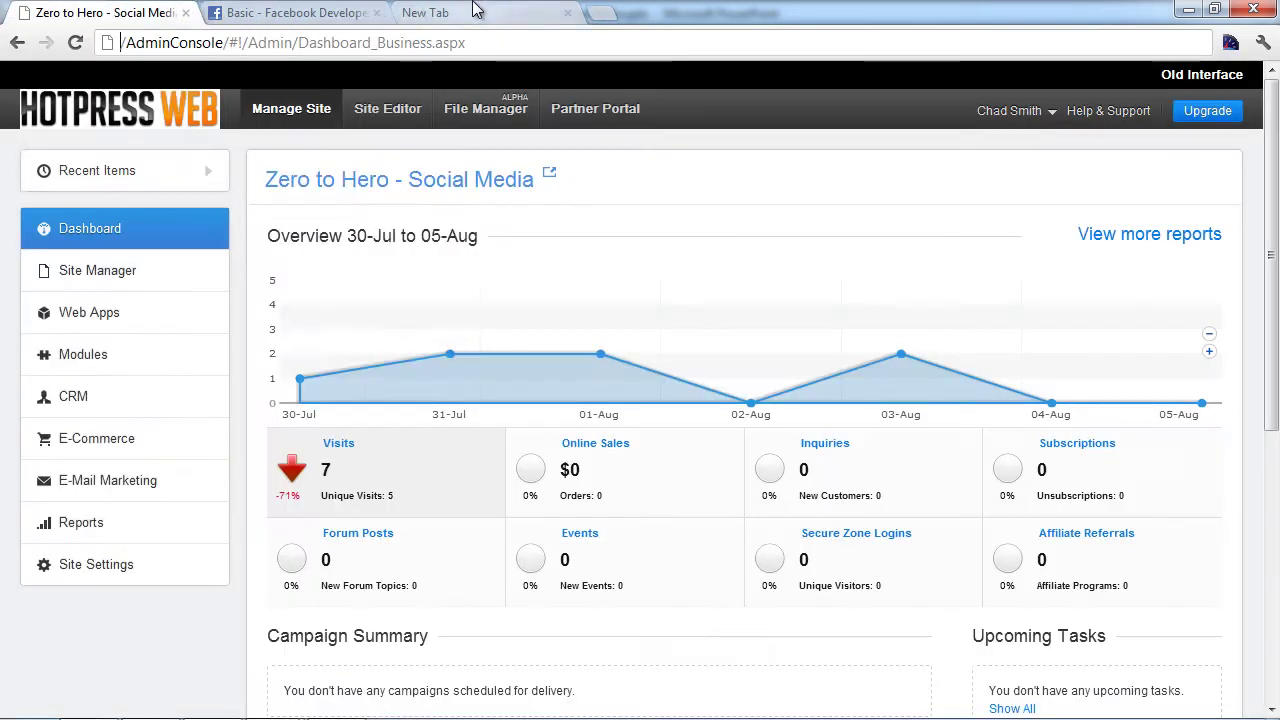
{"action": "scroll", "coordinate": [136, 594], "scroll_direction": "down", "scroll_amount": 4}
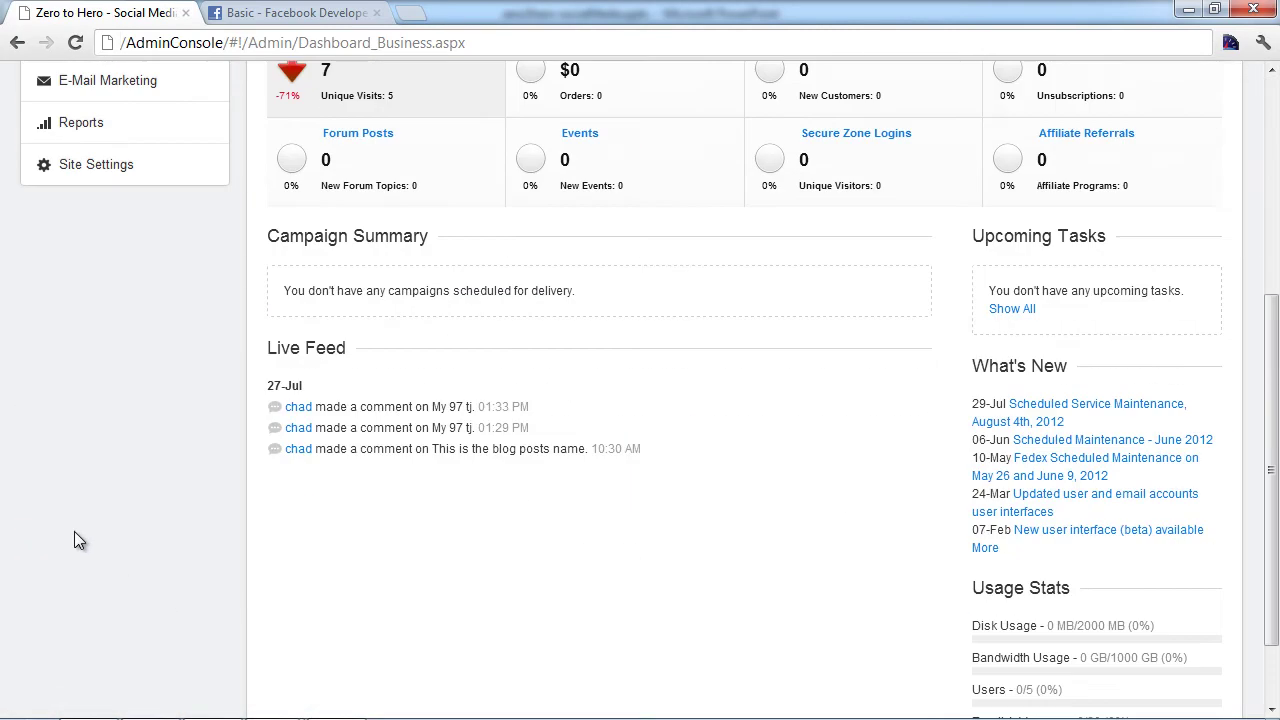
{"action": "left_click", "coordinate": [110, 176]}
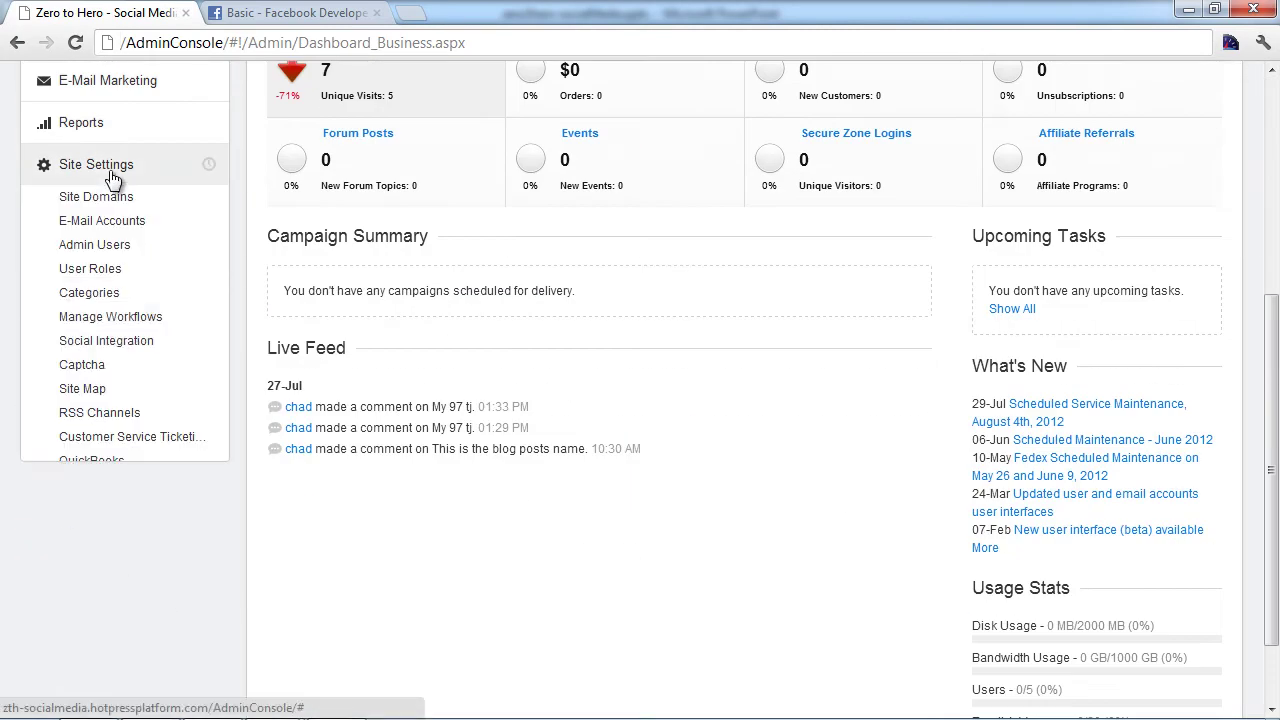
{"action": "left_click", "coordinate": [132, 342]}
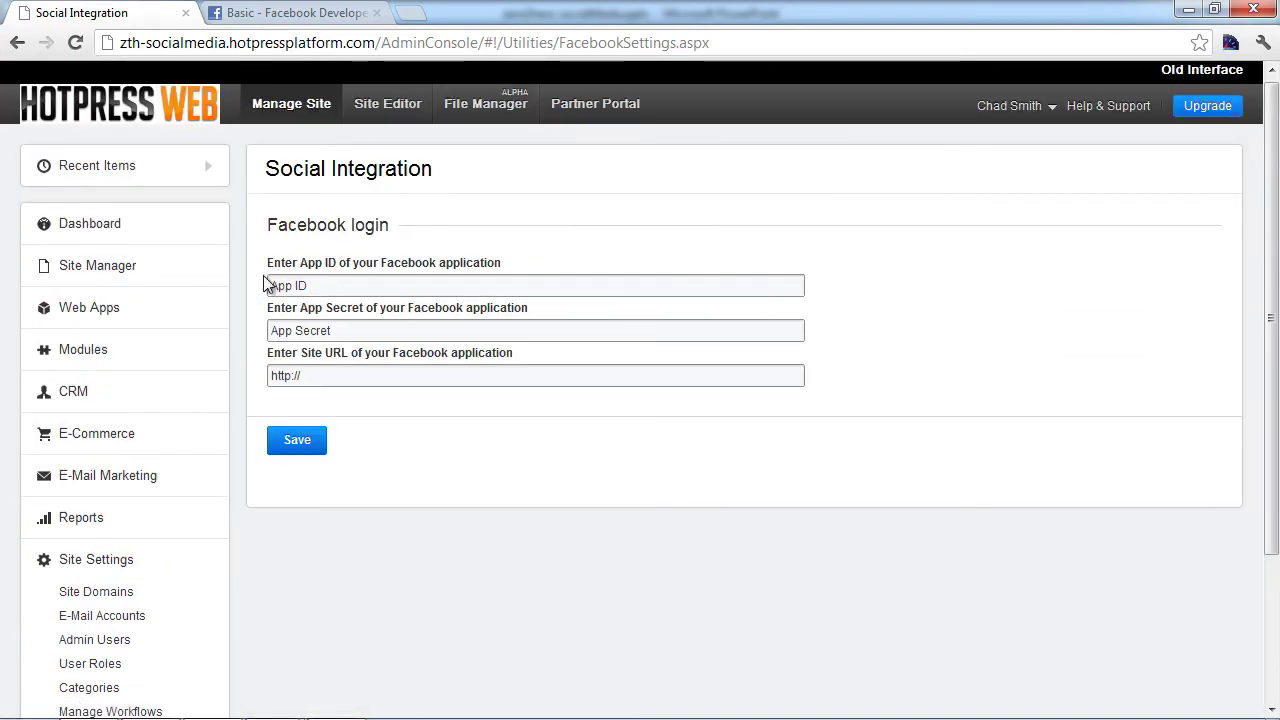
Copy the Facebook app's App ID into the Social Integration App ID field.
{"action": "left_click", "coordinate": [300, 12]}
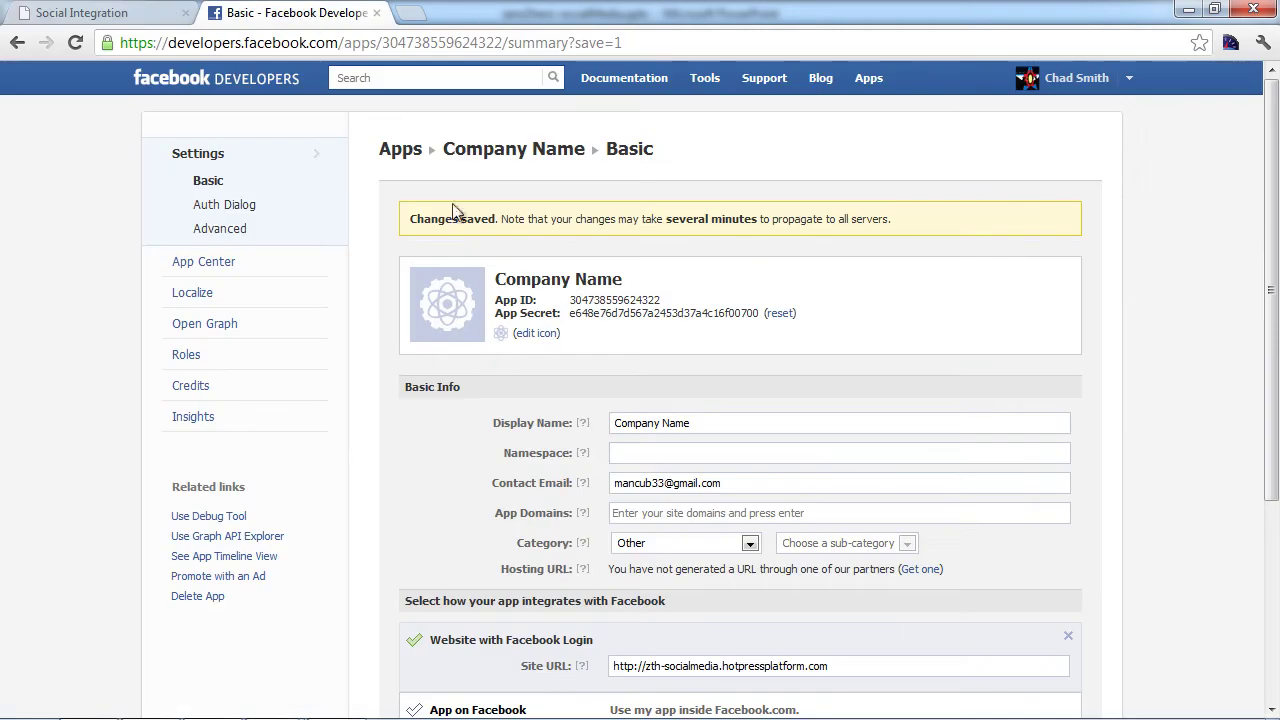
{"action": "double_click", "coordinate": [627, 298]}
{"action": "key", "text": "ctrl+c"}
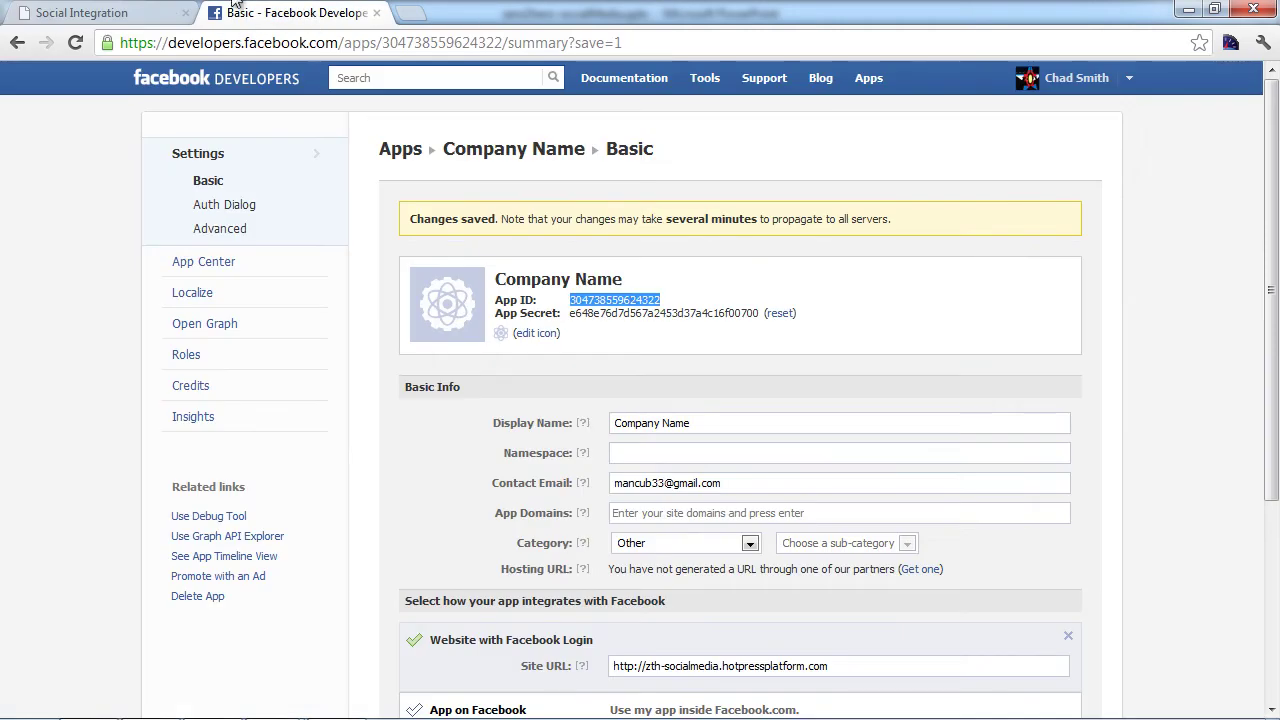
{"action": "left_click", "coordinate": [100, 12]}
{"action": "left_click", "coordinate": [298, 283]}
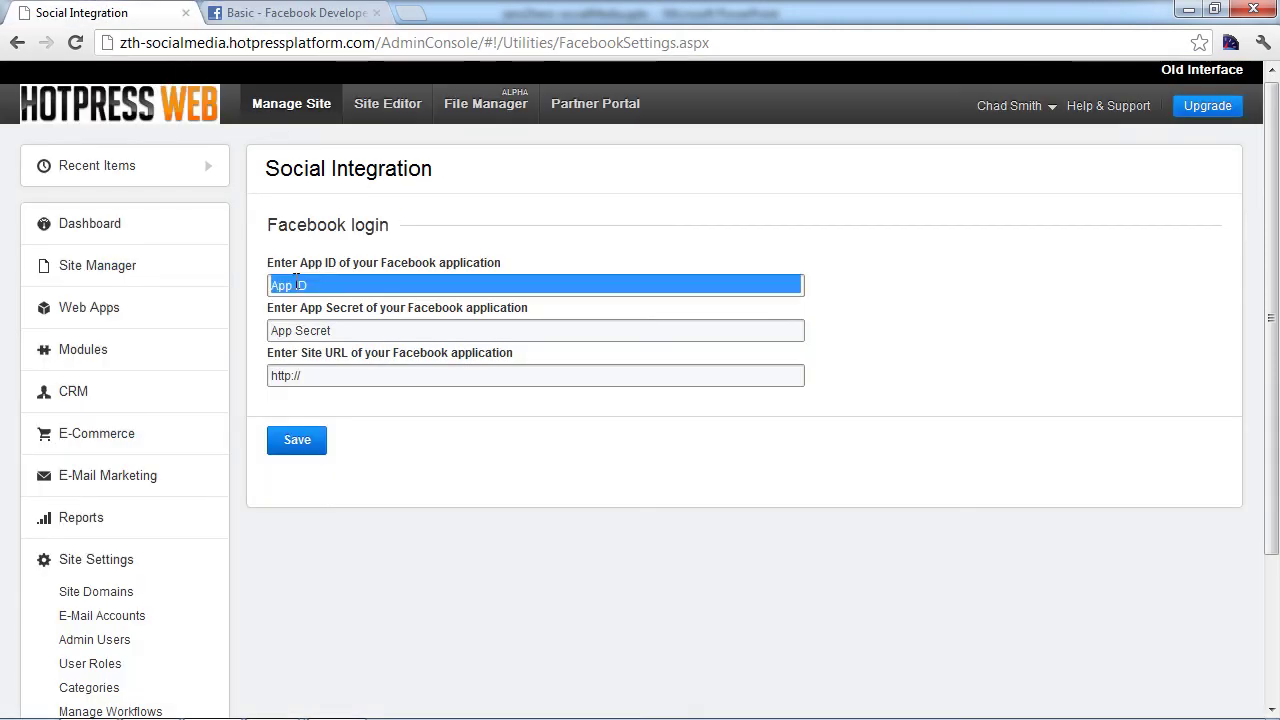
{"action": "left_click", "coordinate": [298, 283]}
{"action": "key", "text": "ctrl+a"}
{"action": "key", "text": "ctrl+v"}
Copy the app's App Secret from Facebook into the App Secret field.
{"action": "left_click", "coordinate": [256, 12]}
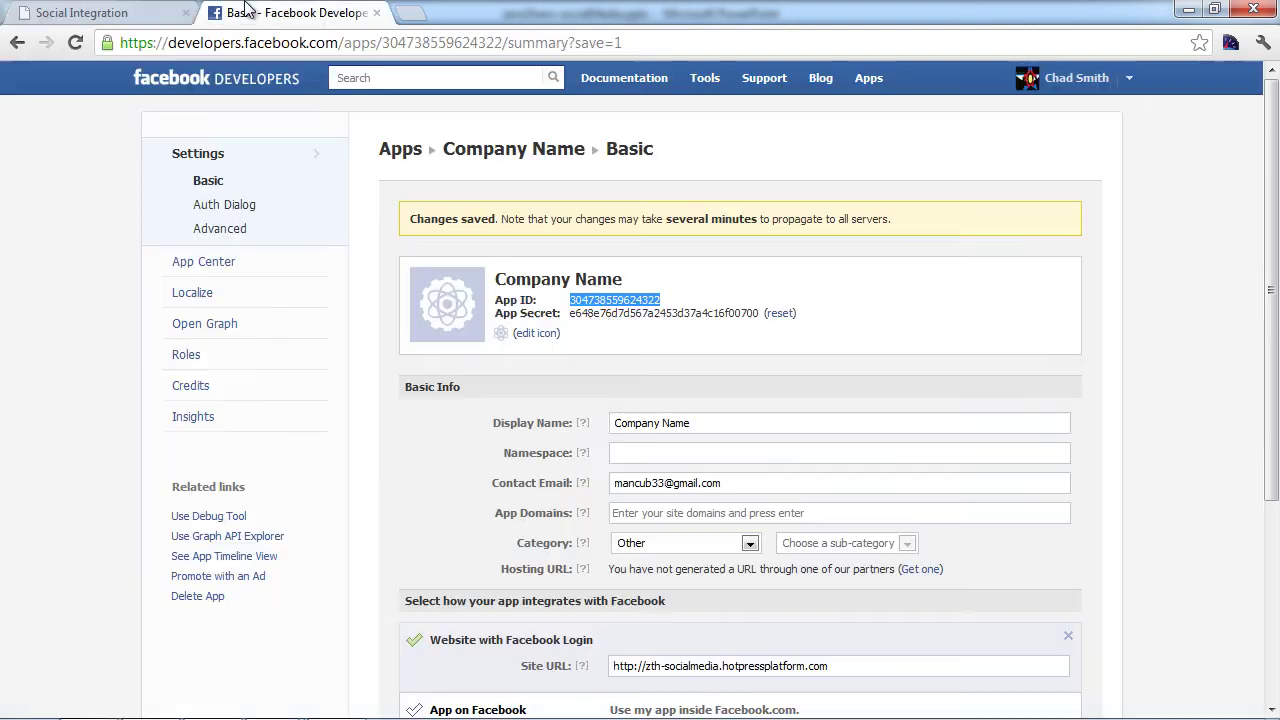
{"action": "double_click", "coordinate": [663, 313]}
{"action": "key", "text": "ctrl+c"}
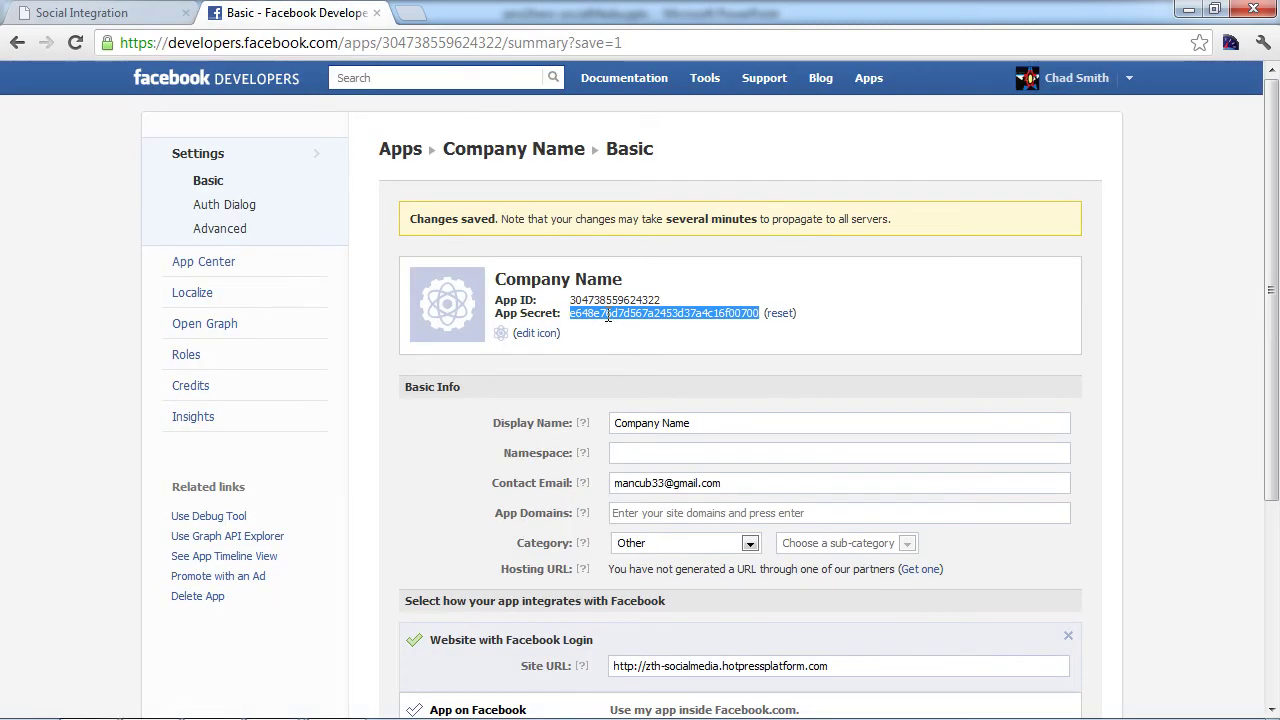
{"action": "left_click", "coordinate": [85, 12]}
{"action": "left_click", "coordinate": [361, 325]}
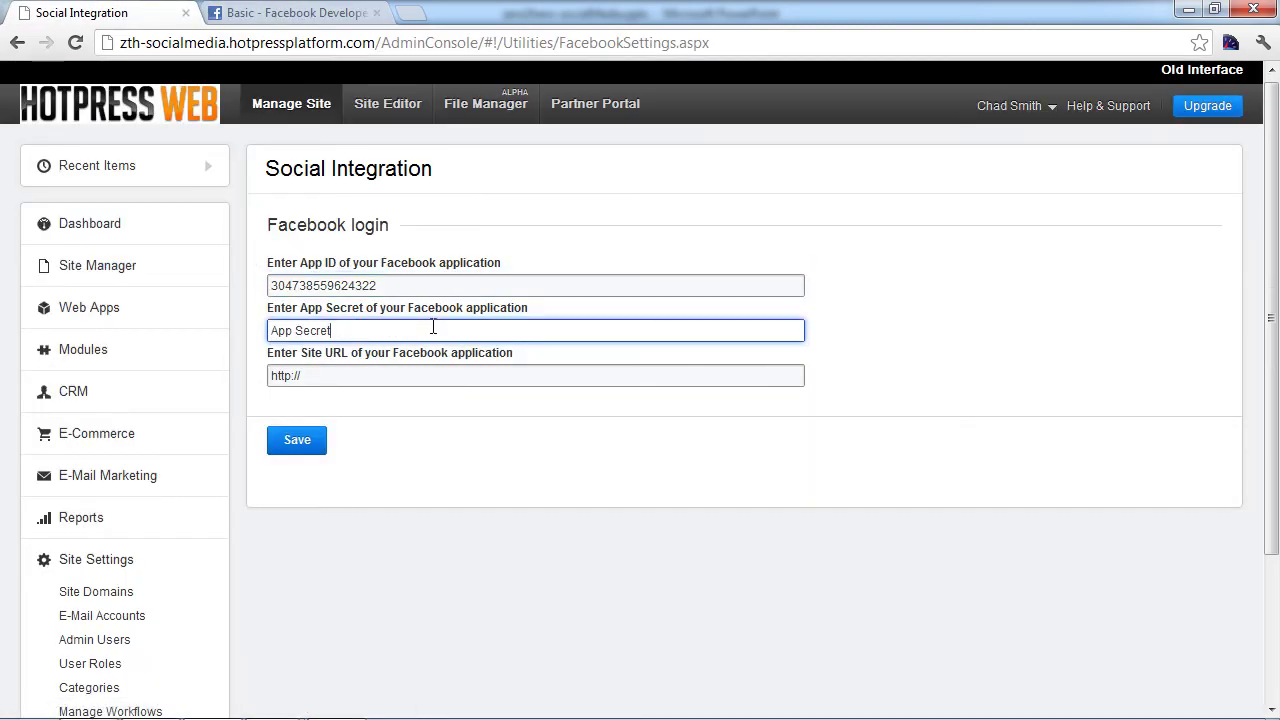
{"action": "key", "text": "ctrl+a"}
{"action": "key", "text": "ctrl+v"}
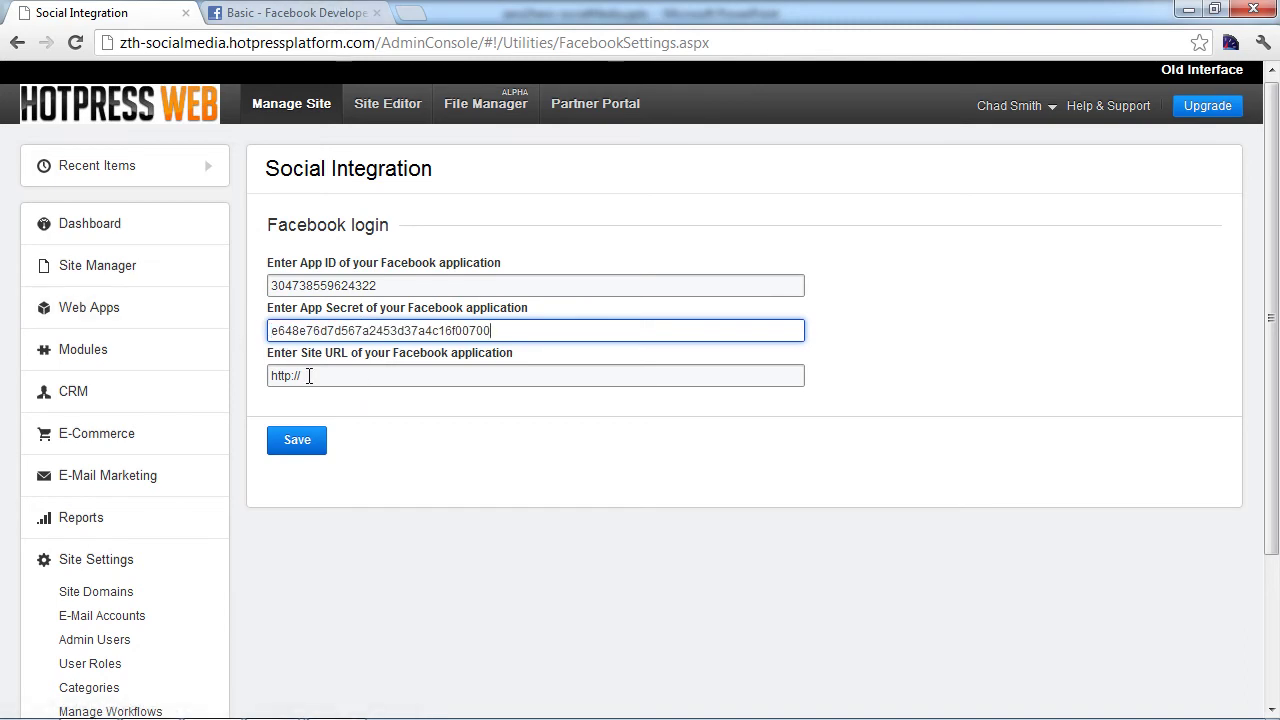
{"action": "left_click_drag", "start_coordinate": [375, 42], "coordinate": [120, 42]}
{"action": "key", "text": "ctrl+c"}
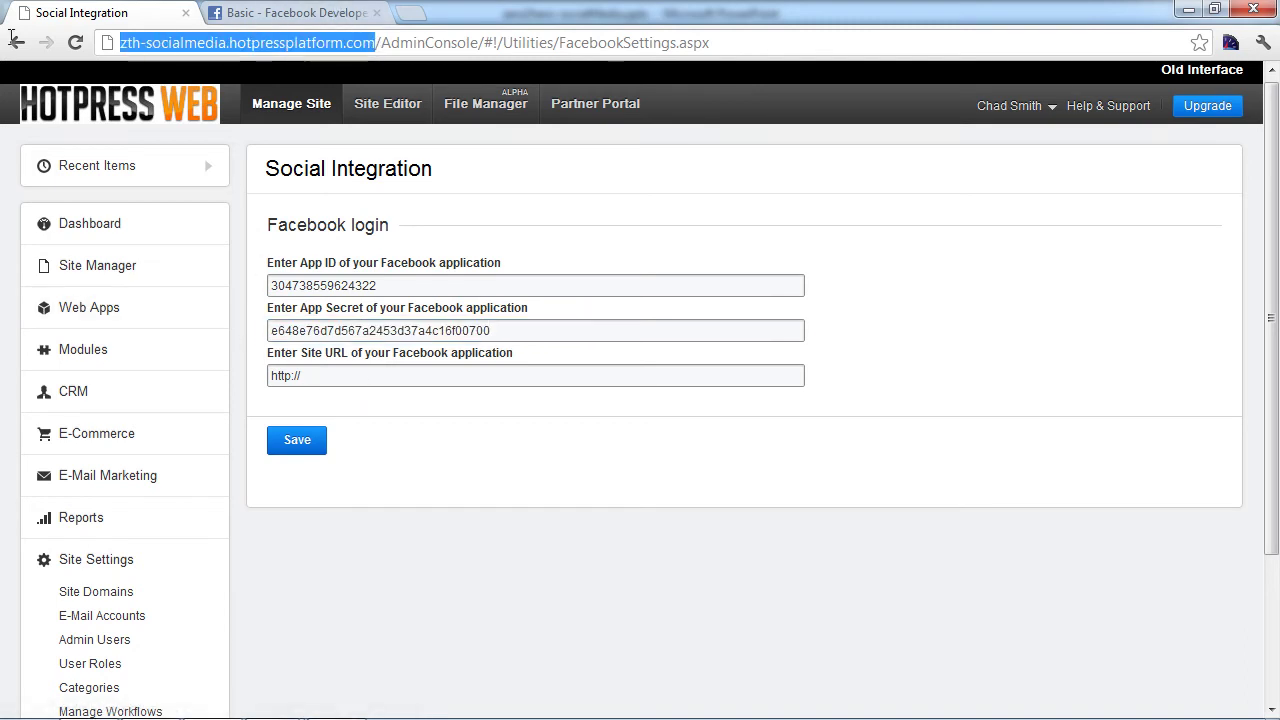
{"action": "left_click", "coordinate": [300, 378]}
{"action": "key", "text": "ctrl+v"}
{"action": "left_click", "coordinate": [300, 442]}
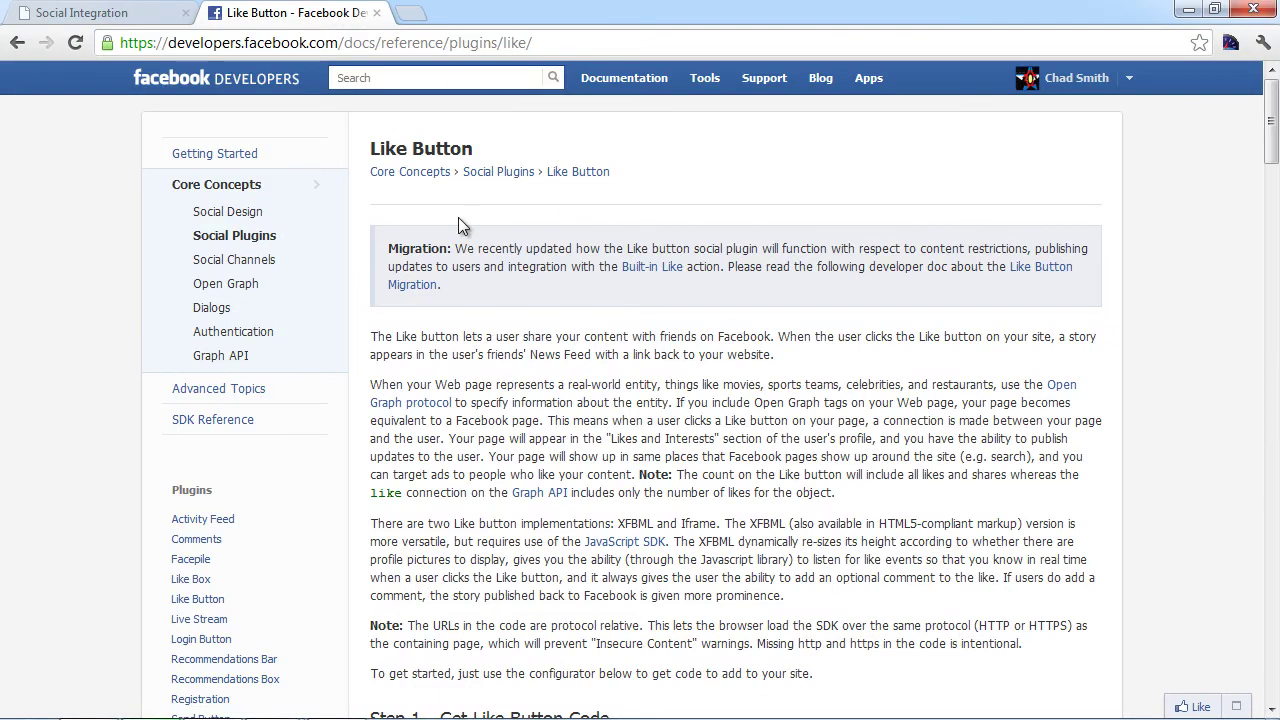
Set up the Like button for the site URL: no Send button, button_count layout, width 450, faces hidden.
{"action": "scroll", "coordinate": [458, 235], "scroll_direction": "down", "scroll_amount": 2}
{"action": "scroll", "coordinate": [458, 240], "scroll_direction": "down", "scroll_amount": 5}
{"action": "scroll", "coordinate": [560, 290], "scroll_direction": "up", "scroll_amount": 1}
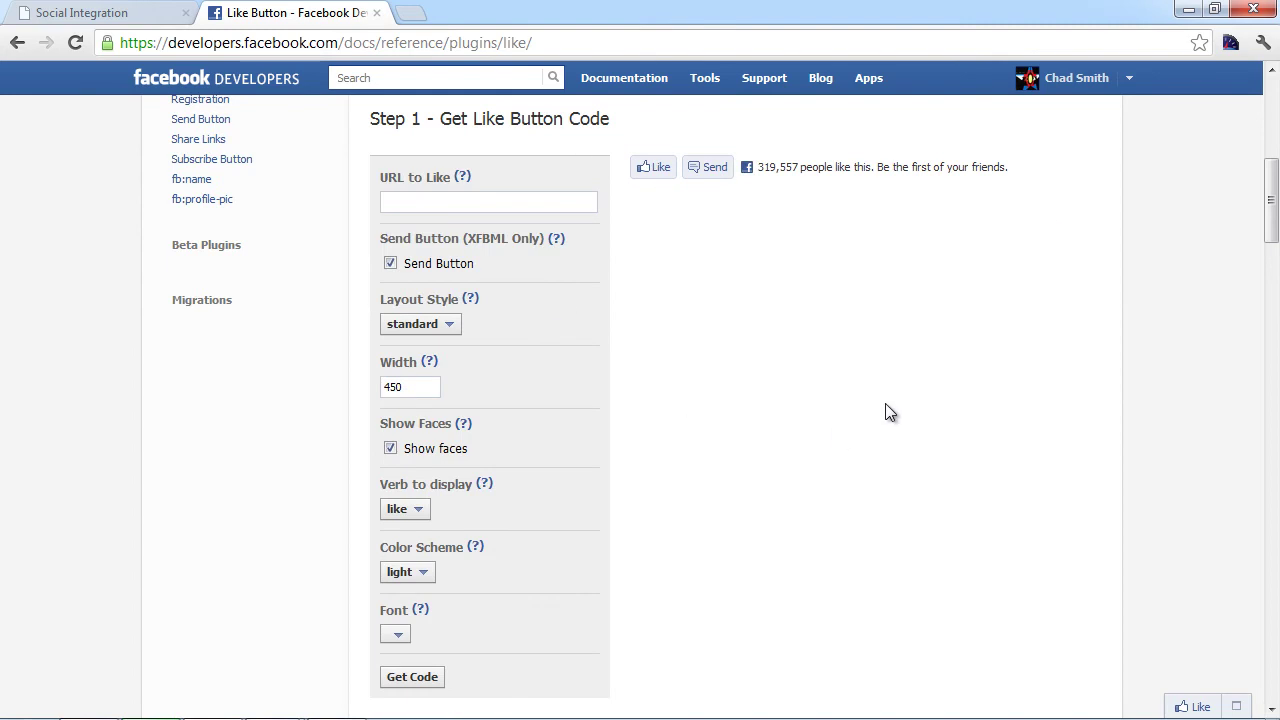
{"action": "left_click", "coordinate": [453, 200]}
{"action": "type", "text": "http://zth-socialmedia.hotpressplatform.com"}
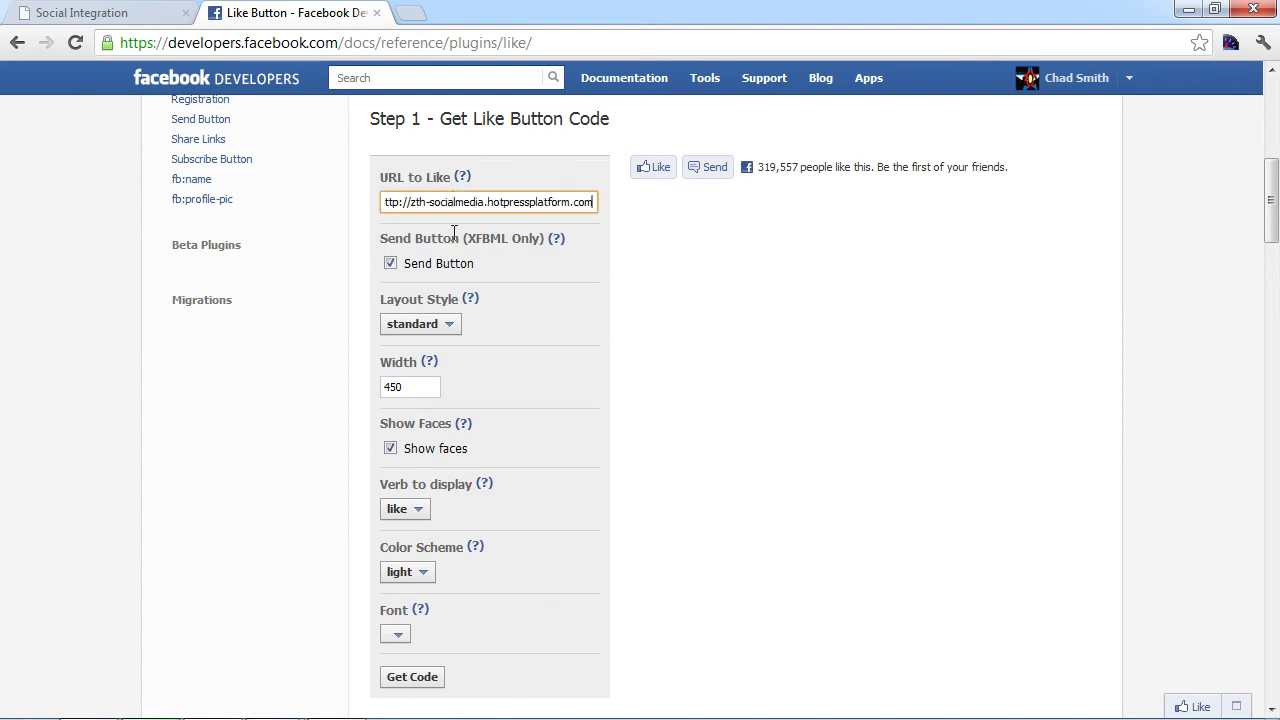
{"action": "left_click", "coordinate": [390, 263]}
{"action": "left_click", "coordinate": [444, 330]}
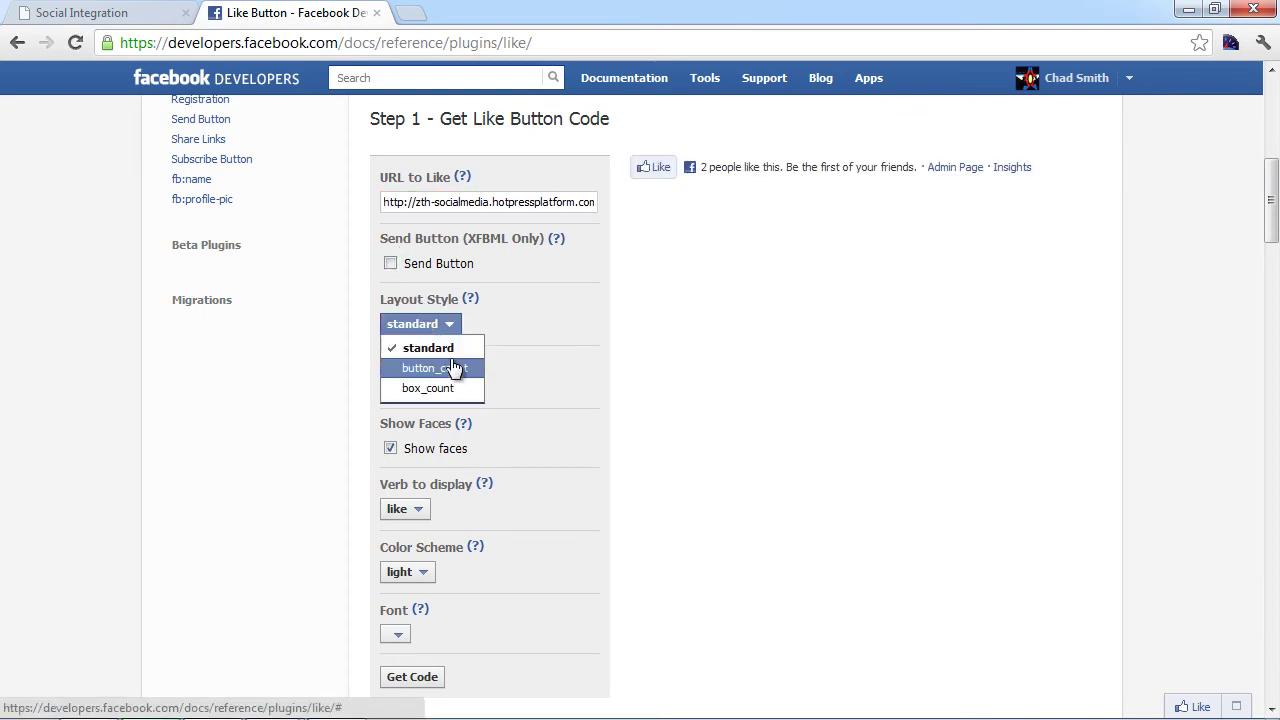
{"action": "left_click", "coordinate": [452, 367]}
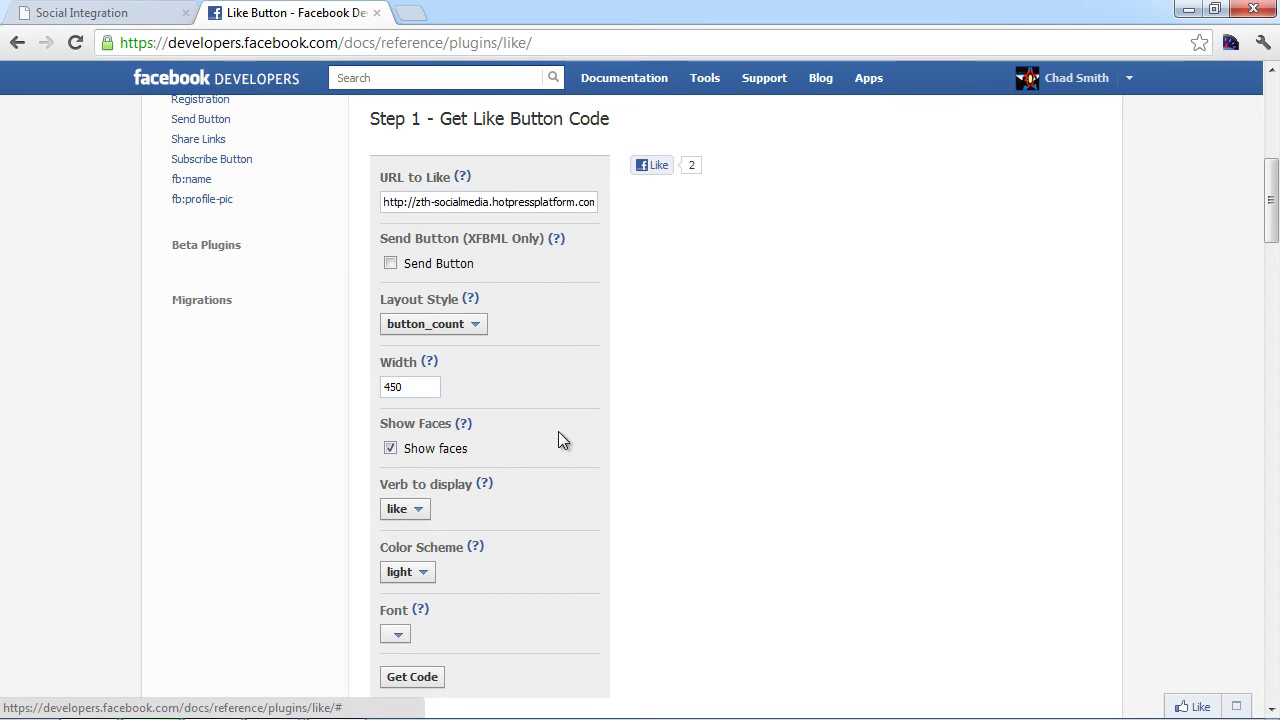
{"action": "left_click", "coordinate": [390, 448]}
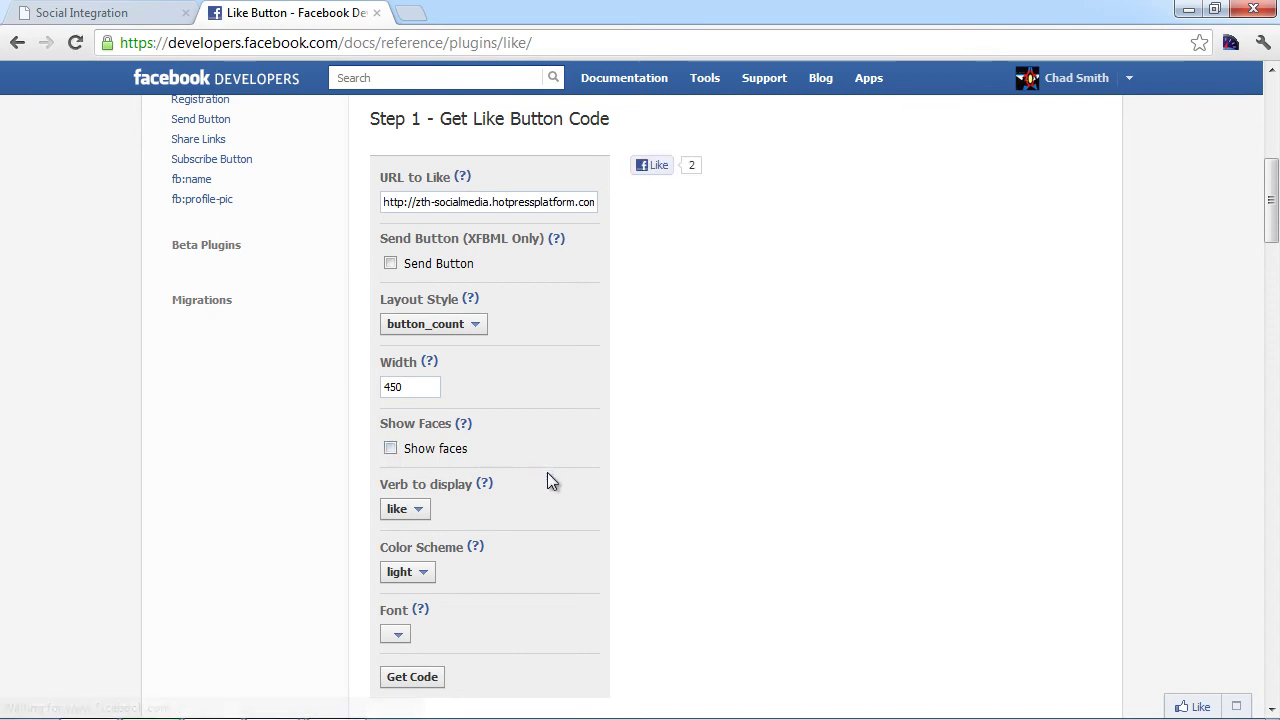
{"action": "scroll", "coordinate": [548, 474], "scroll_direction": "down", "scroll_amount": 1}
{"action": "scroll", "coordinate": [518, 581], "scroll_direction": "up", "scroll_amount": 2}
{"action": "scroll", "coordinate": [518, 590], "scroll_direction": "down", "scroll_amount": 1}
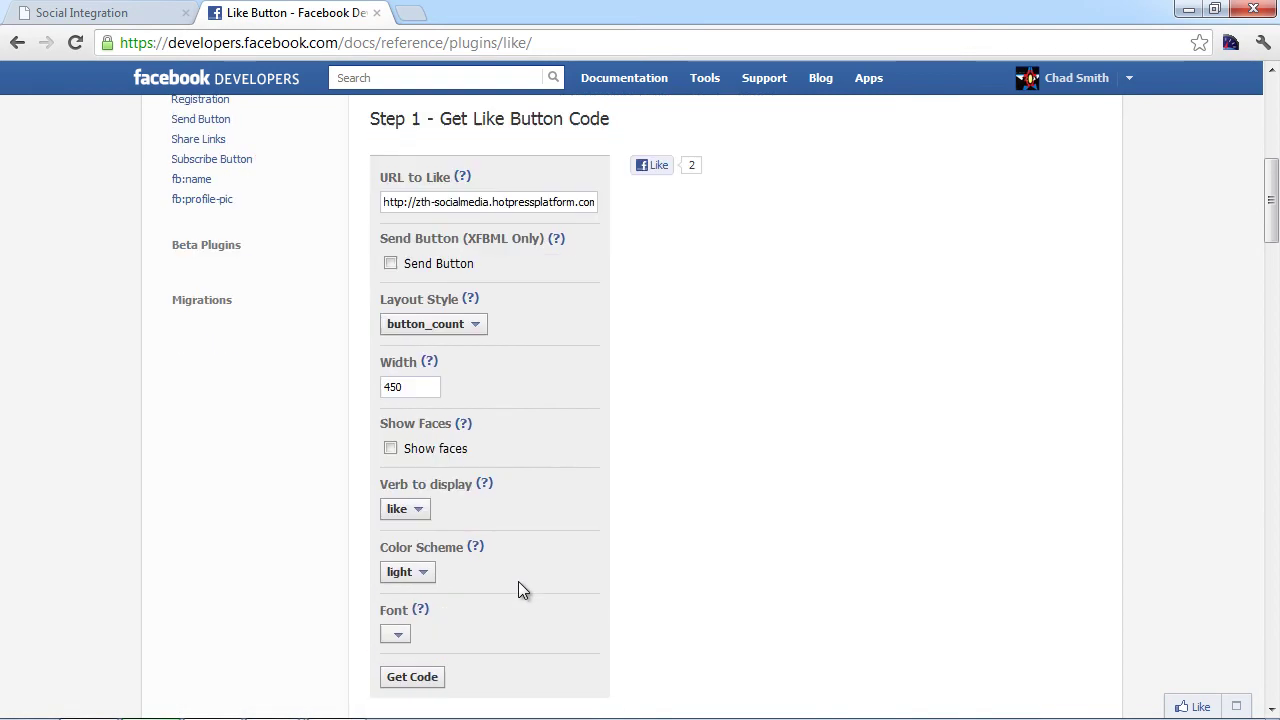
Generate the Like button code with the Company Name app selected, then switch to Dreamweaver.
{"action": "left_click", "coordinate": [428, 679]}
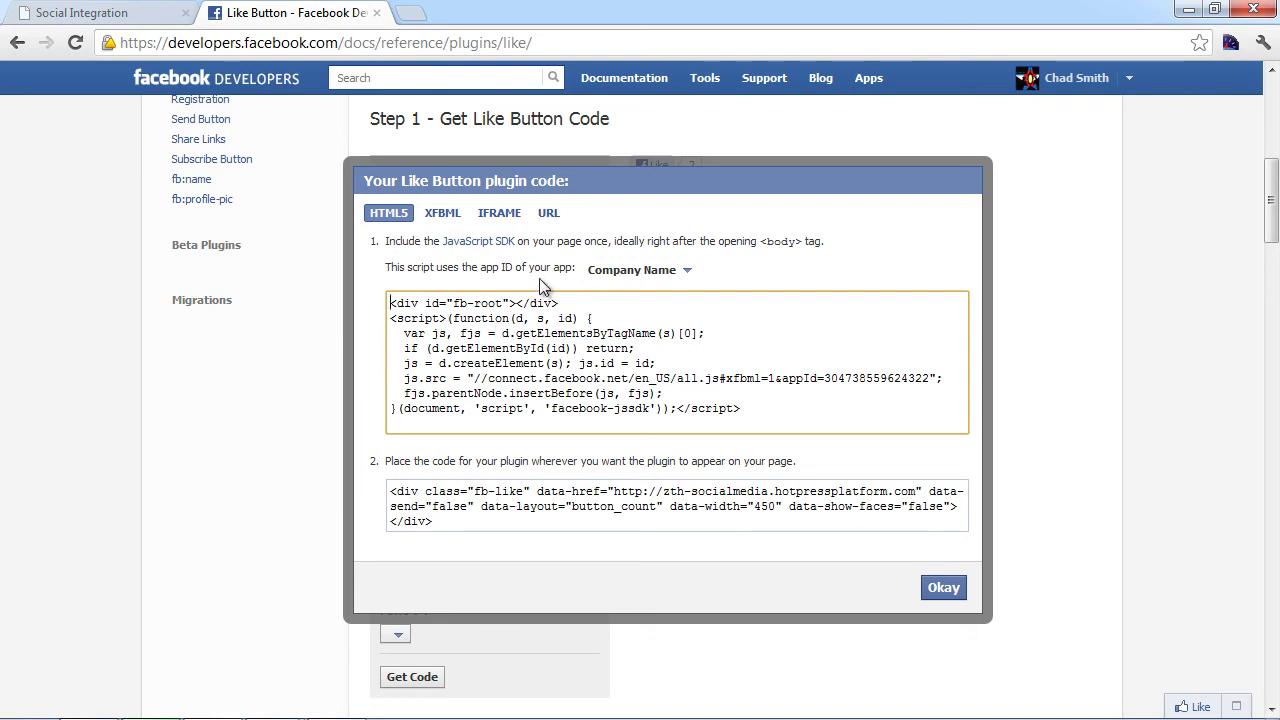
{"action": "left_click", "coordinate": [688, 272]}
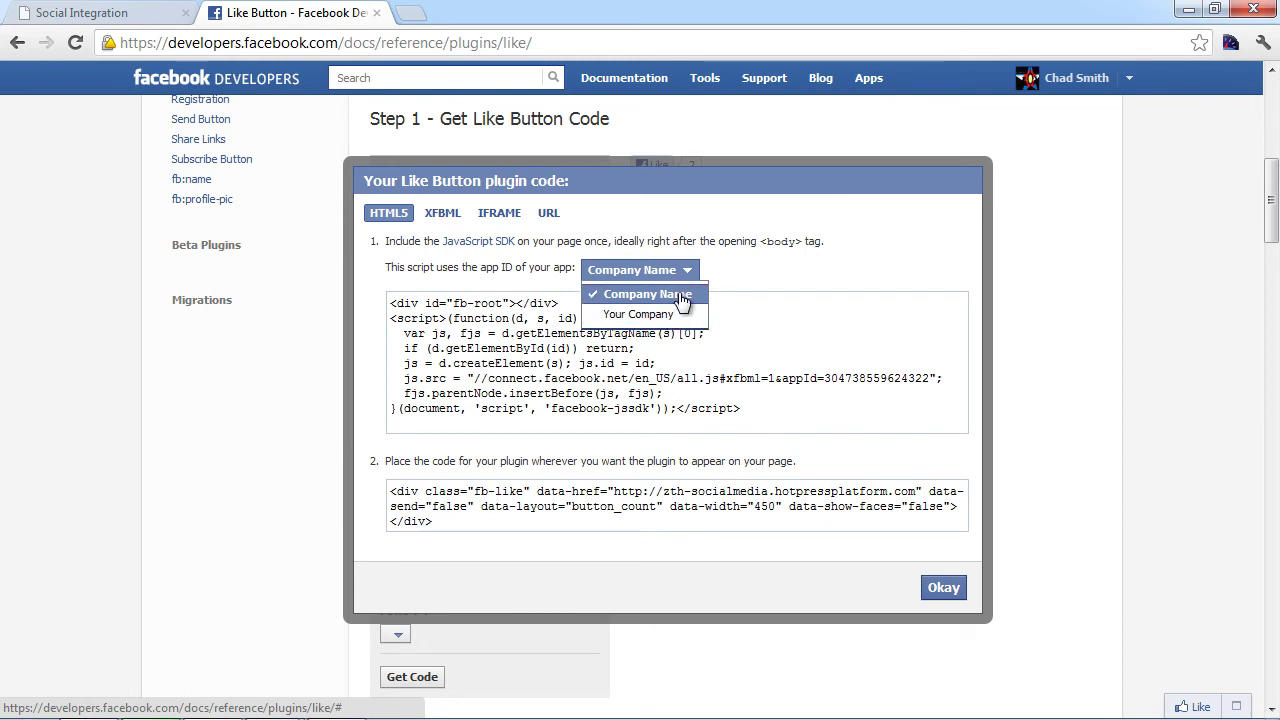
{"action": "left_click", "coordinate": [676, 296]}
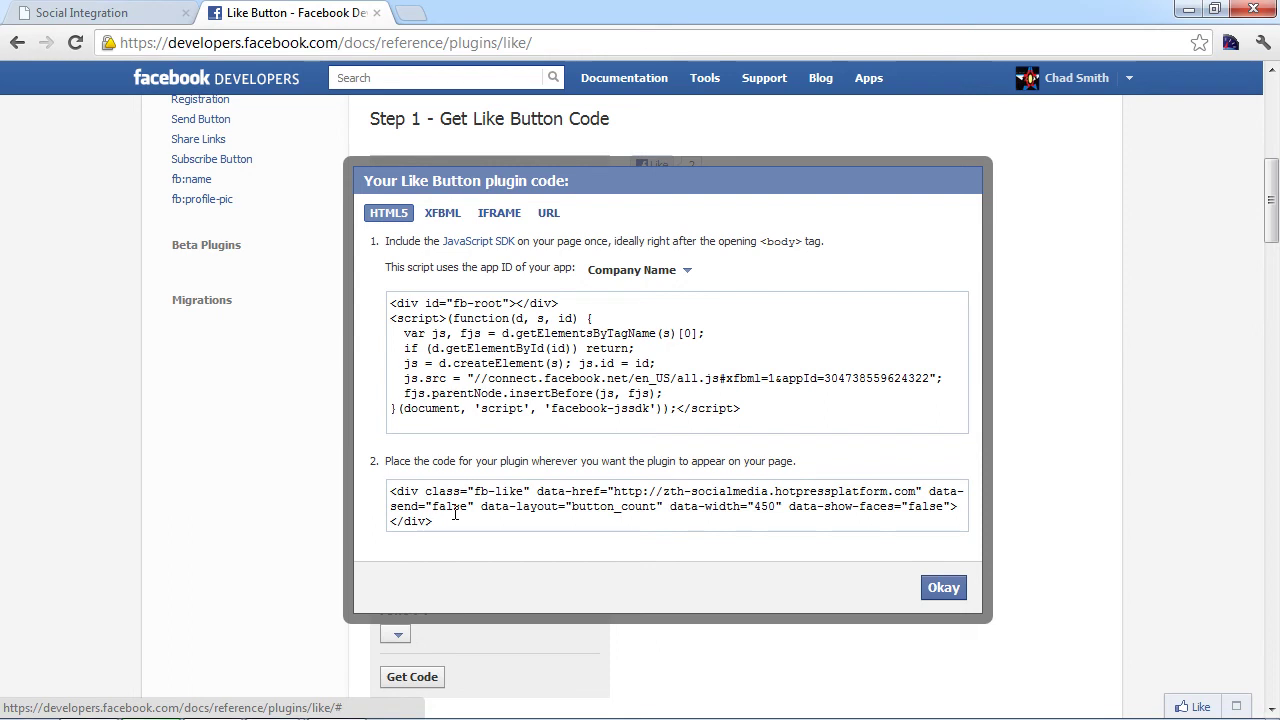
{"action": "key", "text": "alt+Tab"}
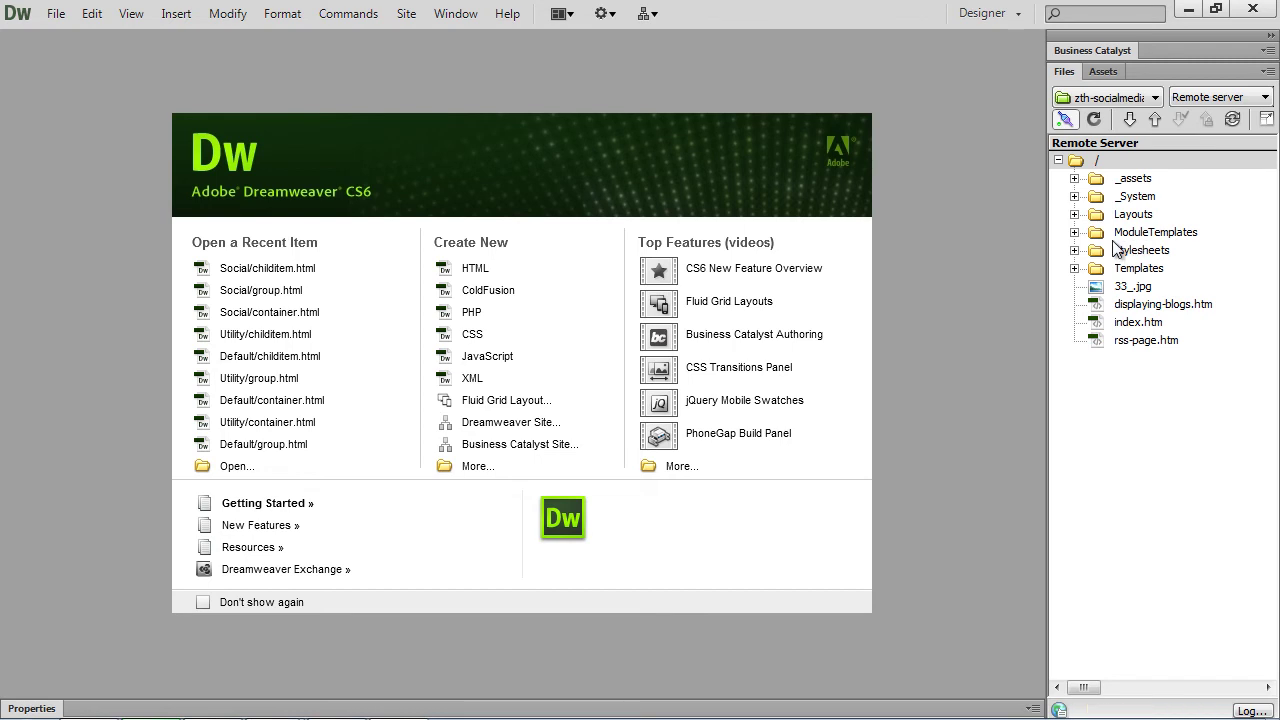
Expand ModuleTemplates > SocialMedia > FacebookLike > Default in the remote Files tree.
{"action": "left_click", "coordinate": [1075, 232]}
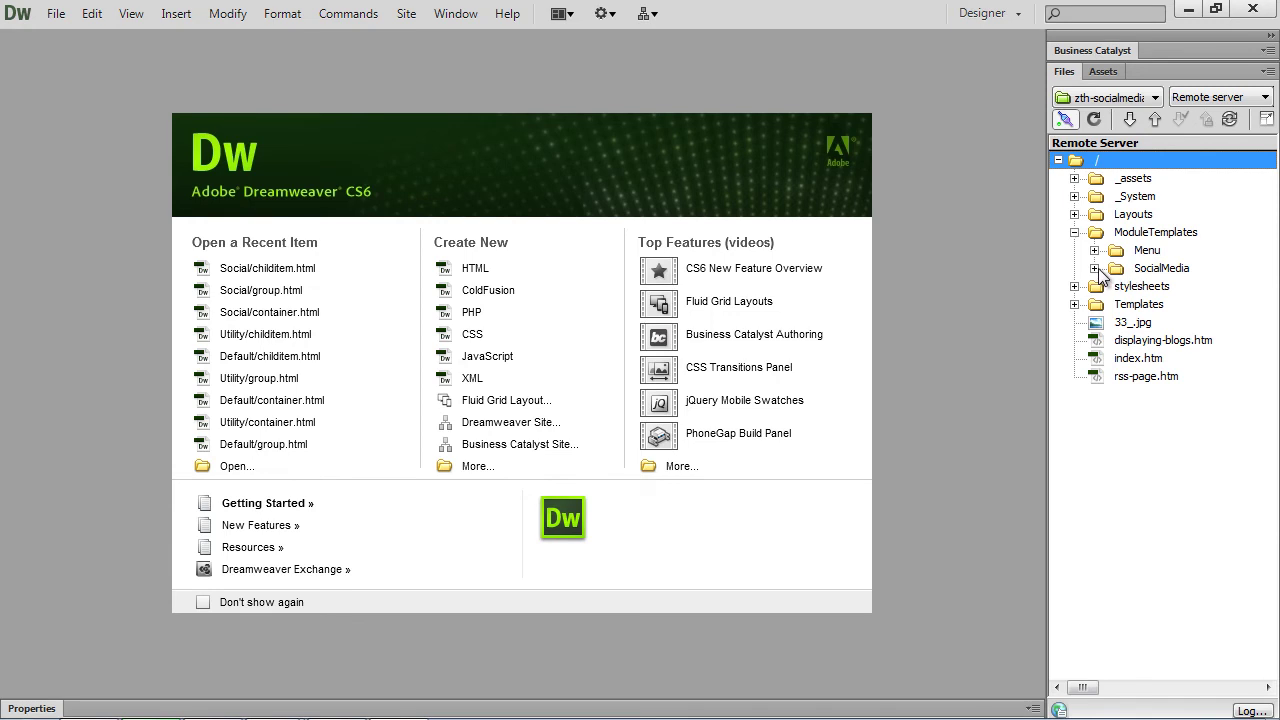
{"action": "left_click", "coordinate": [1096, 269]}
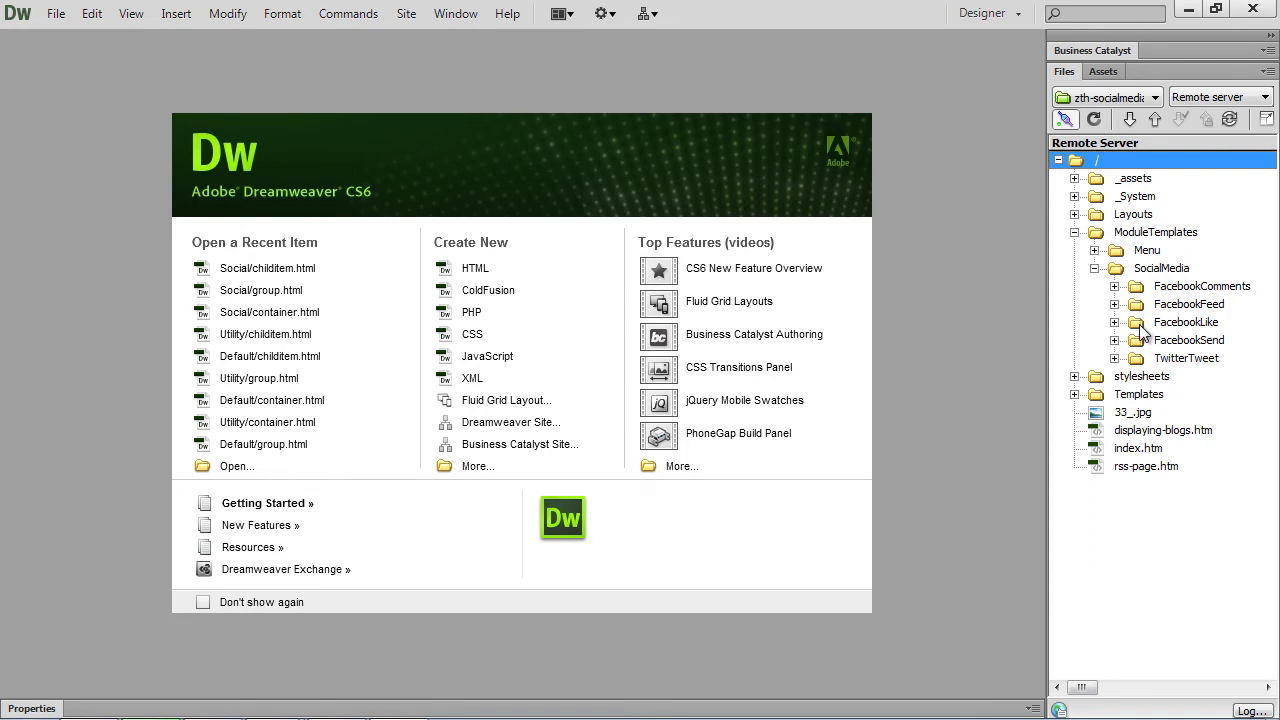
{"action": "left_click", "coordinate": [1115, 322]}
{"action": "left_click", "coordinate": [1134, 340]}
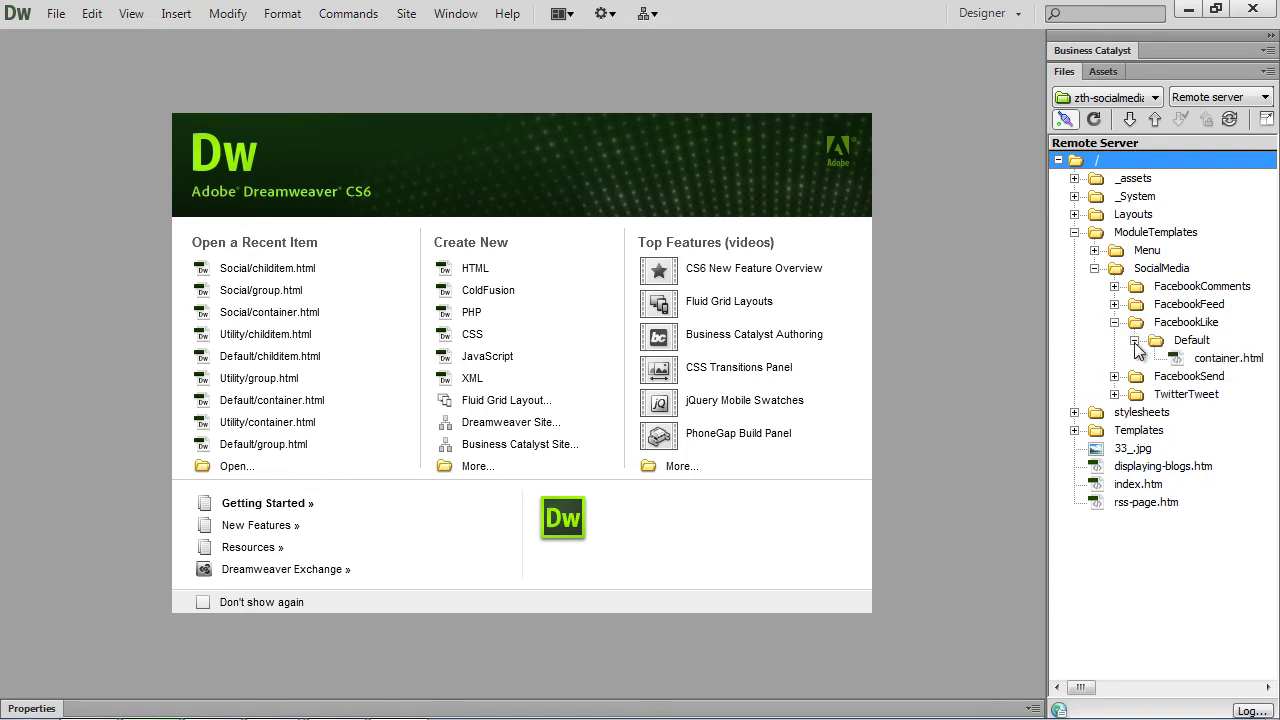
Open FacebookLike's Default container.html from the remote server and select its comment text.
{"action": "double_click", "coordinate": [1222, 358]}
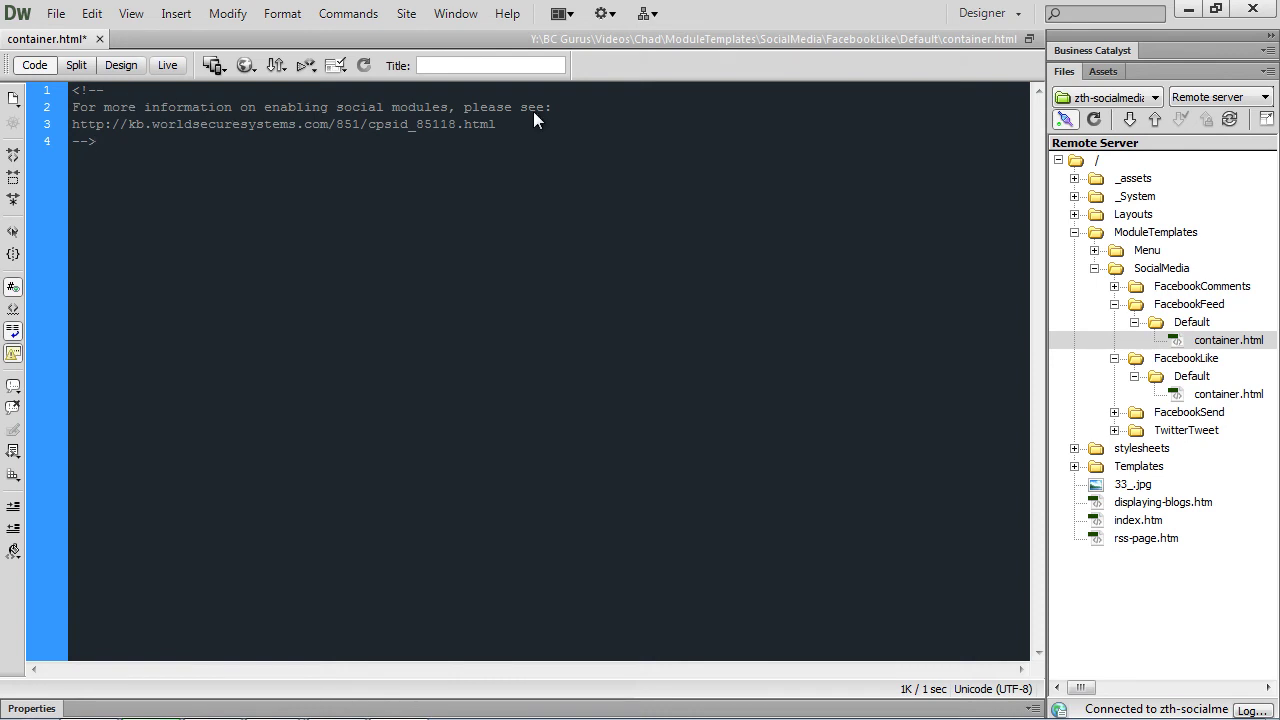
{"action": "left_click_drag", "start_coordinate": [506, 124], "coordinate": [64, 126]}
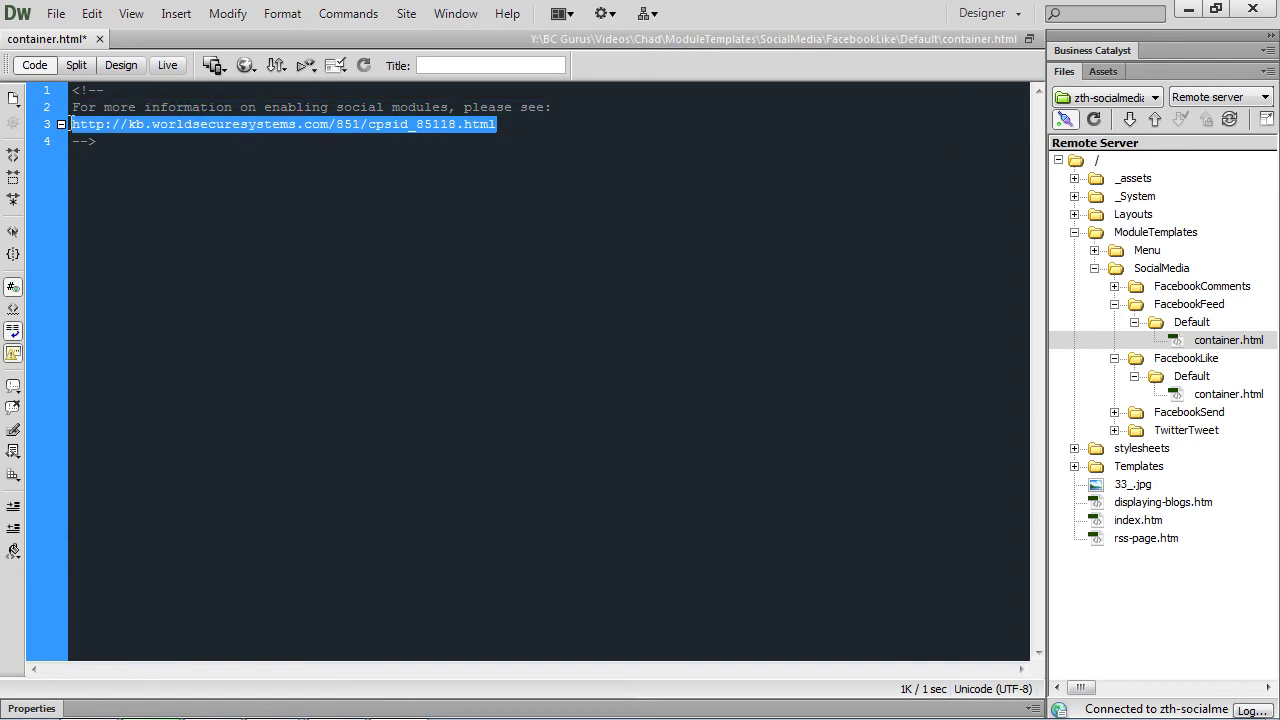
Clear container.html and paste in Facebook's JavaScript SDK script copied from the browser.
{"action": "left_click", "coordinate": [362, 245]}
{"action": "key", "text": "ctrl+a"}
{"action": "key", "text": "Delete"}
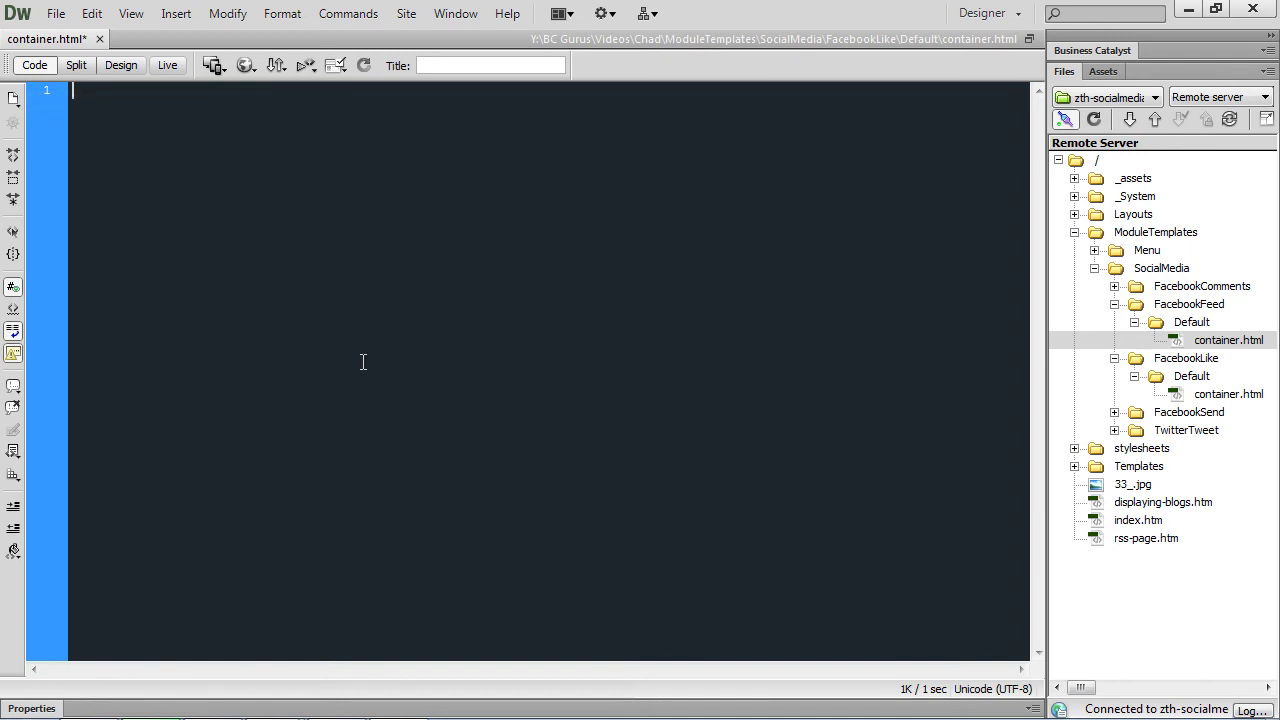
{"action": "key", "text": "alt+Tab"}
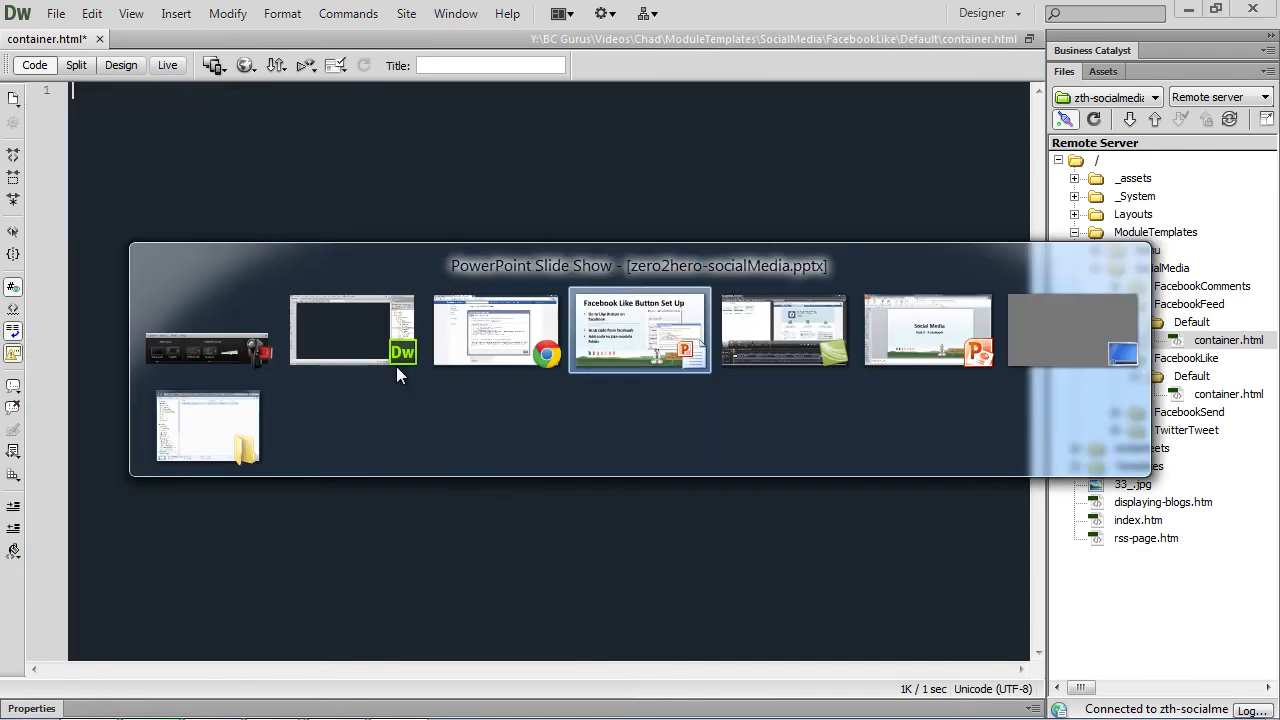
{"action": "left_click", "coordinate": [549, 325]}
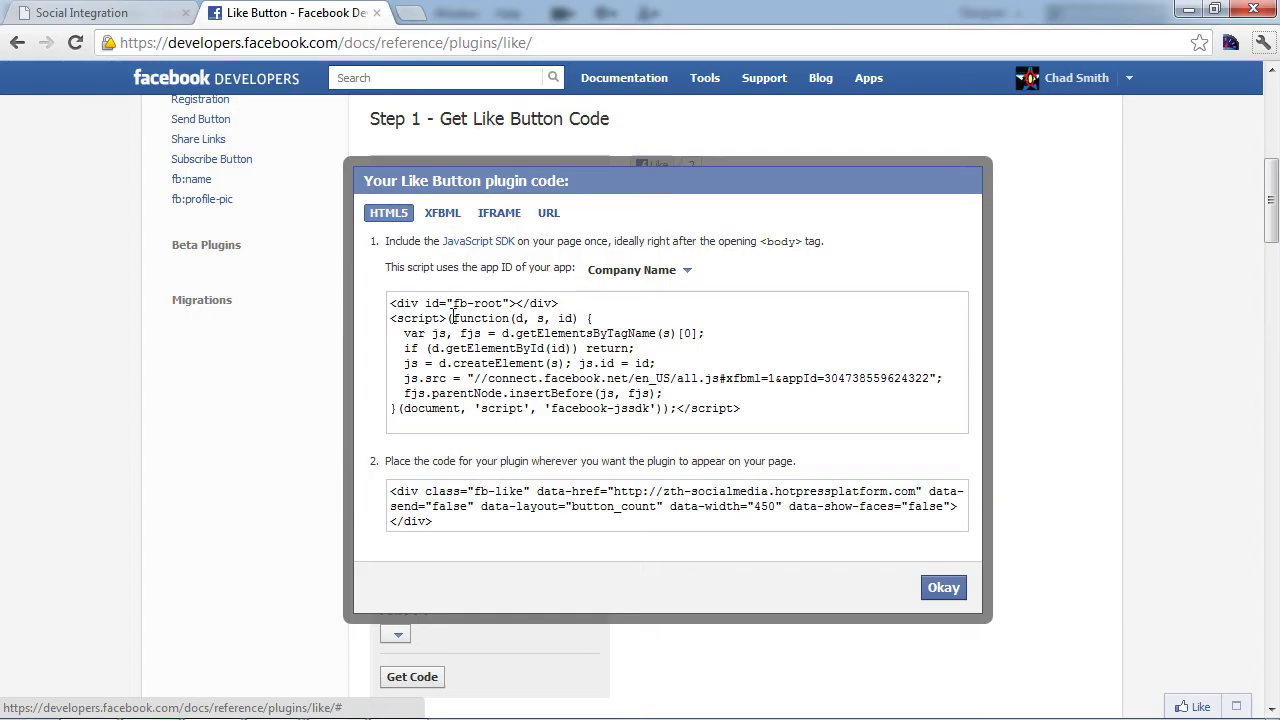
{"action": "left_click_drag", "start_coordinate": [390, 313], "coordinate": [508, 378]}
{"action": "key", "text": "ctrl+a"}
{"action": "left_click", "coordinate": [568, 393]}
{"action": "key", "text": "ctrl+a"}
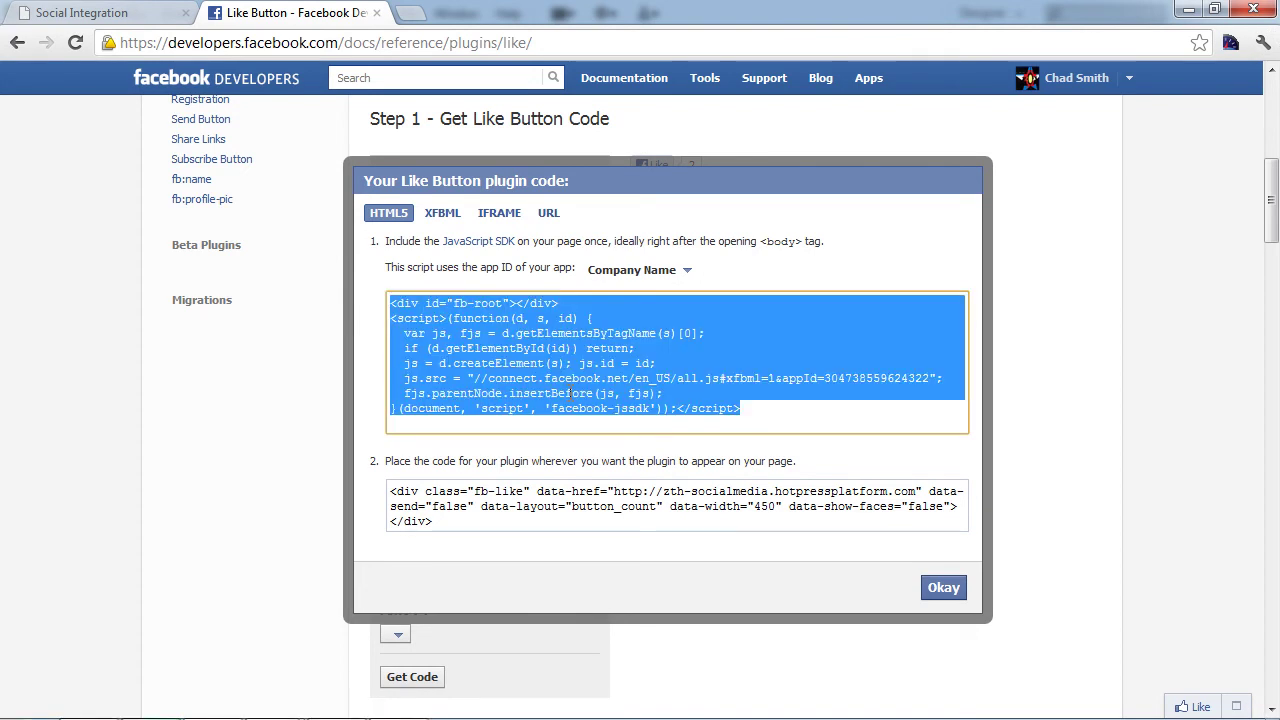
{"action": "key", "text": "ctrl+c"}
{"action": "key", "text": "alt+Tab"}
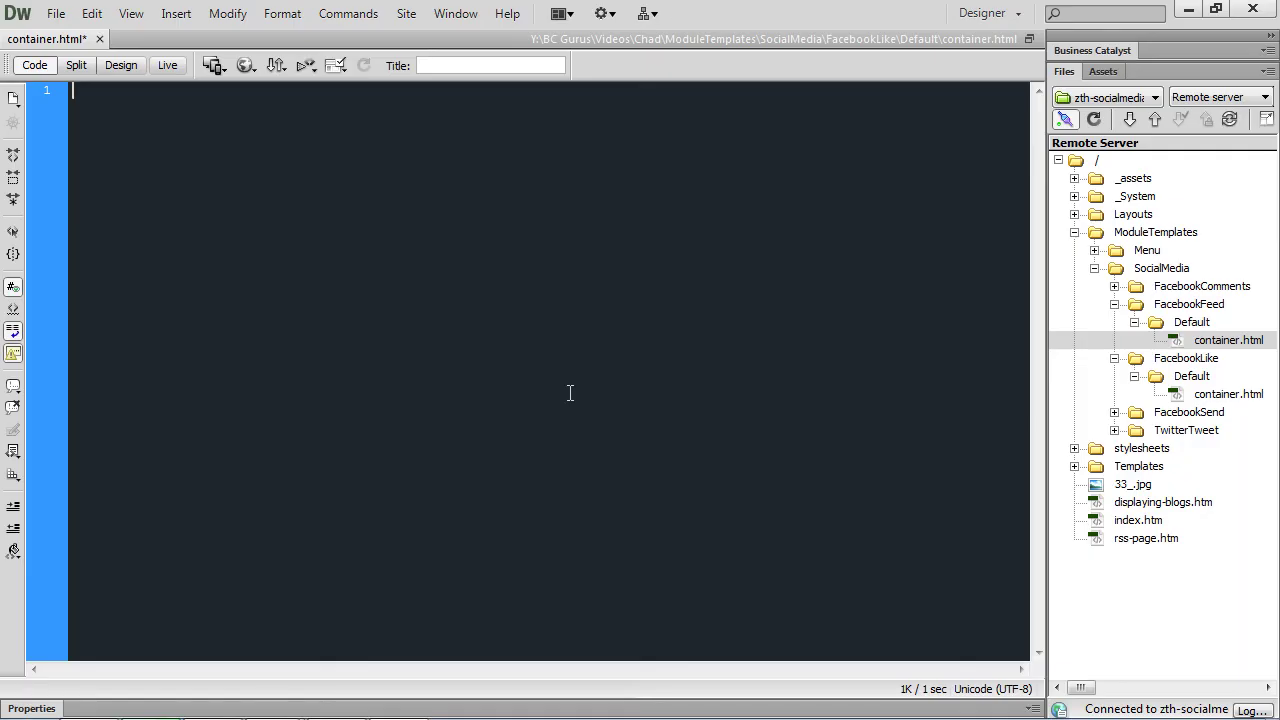
{"action": "key", "text": "ctrl+v"}
Copy the fb-like div code and paste it on a new line after the script.
{"action": "key", "text": "alt+Tab"}
{"action": "left_click", "coordinate": [455, 490]}
{"action": "key", "text": "ctrl+a"}
{"action": "key", "text": "ctrl+c"}
{"action": "key", "text": "alt+Tab"}
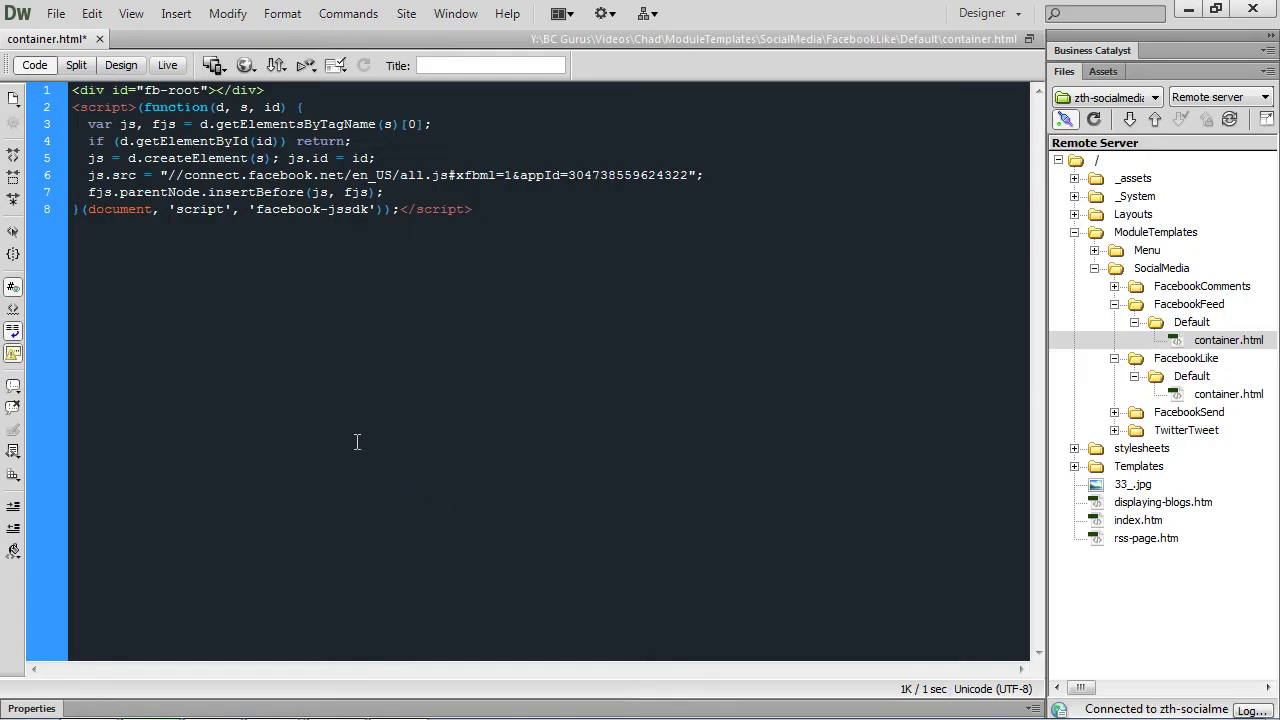
{"action": "key", "text": "Return"}
{"action": "key", "text": "ctrl+v"}
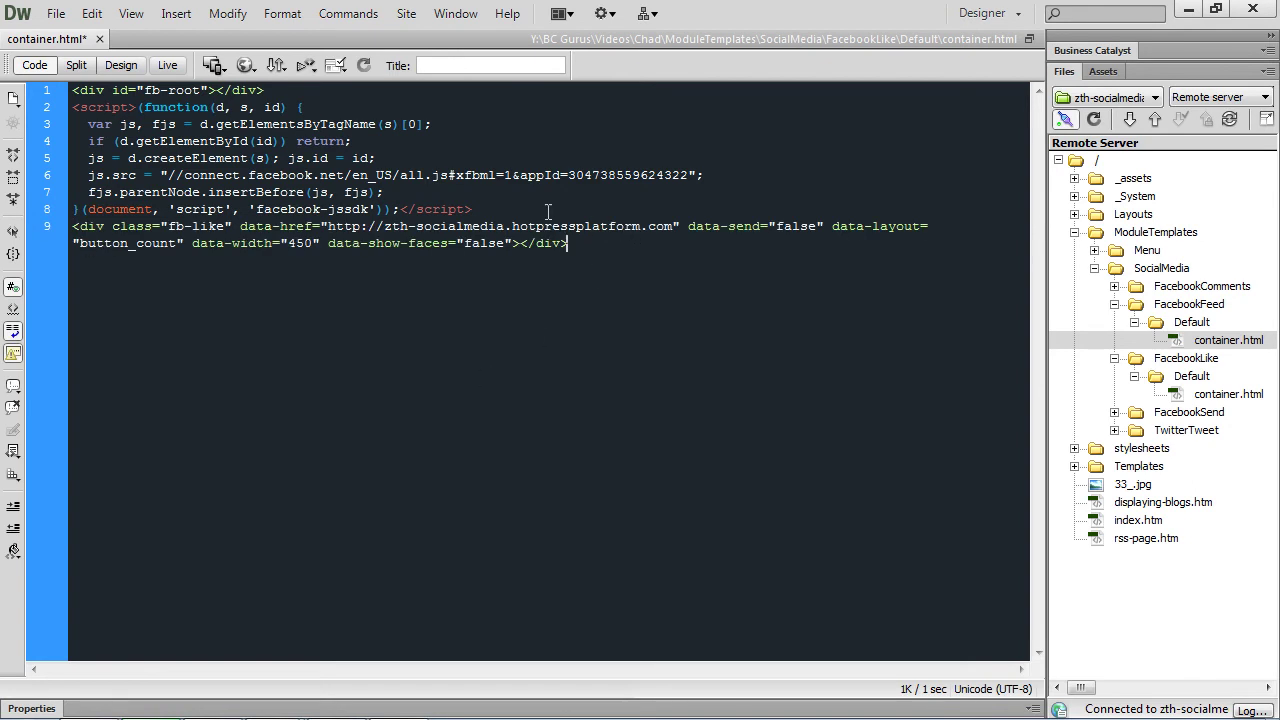
Replace container.html's data-href site URL with {tag_url}, save it to the server, and close it.
{"action": "left_click", "coordinate": [674, 227]}
{"action": "left_click_drag", "start_coordinate": [674, 227], "coordinate": [328, 233]}
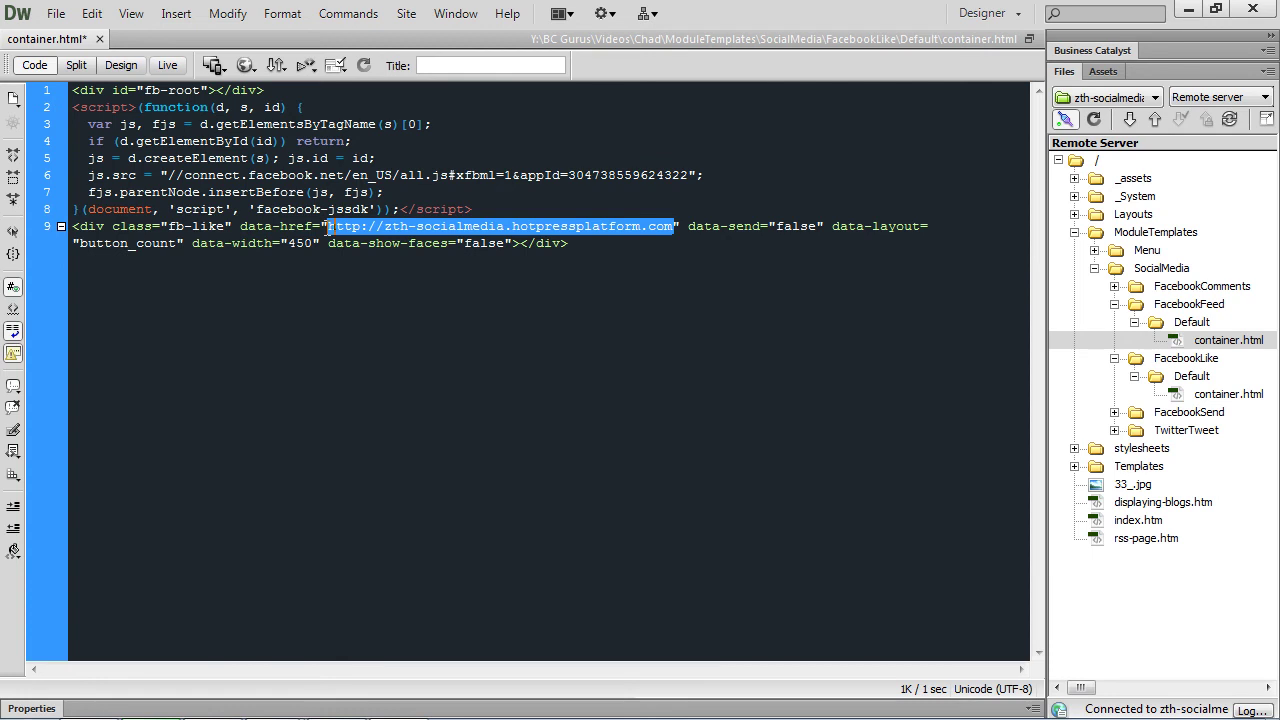
{"action": "type", "text": "{}"}
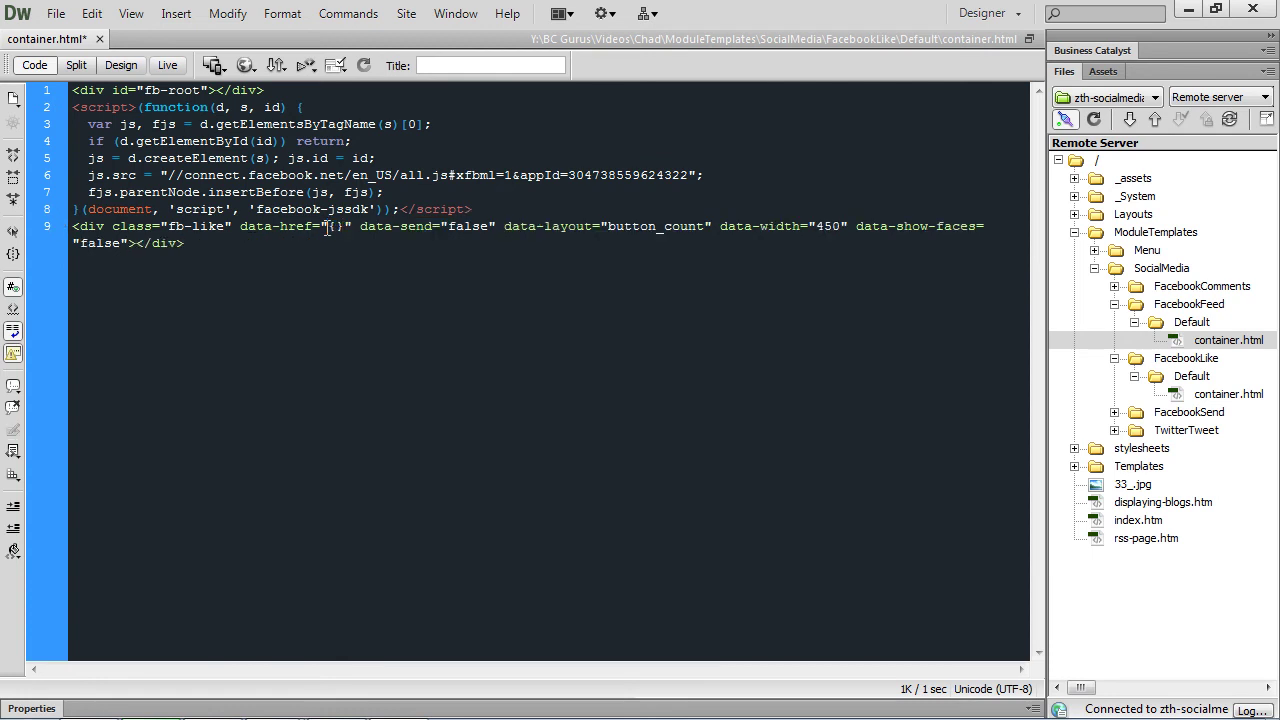
{"action": "type", "text": "tag_"}
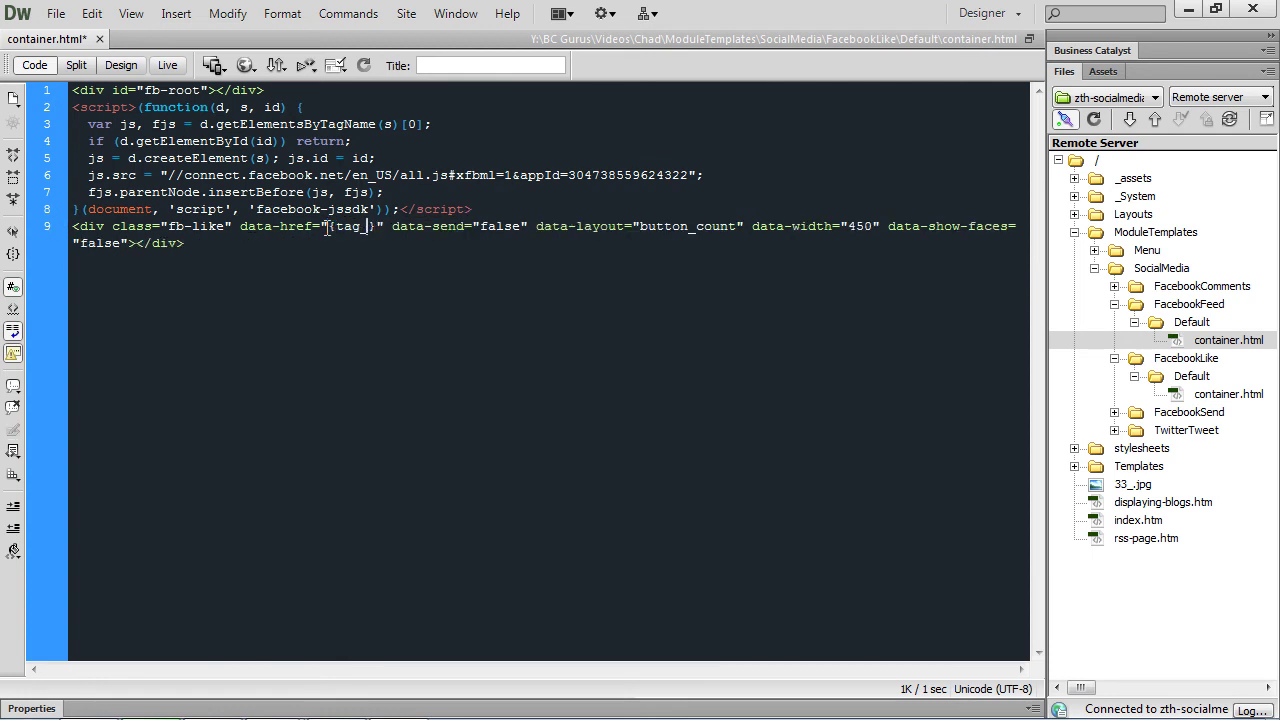
{"action": "type", "text": "url"}
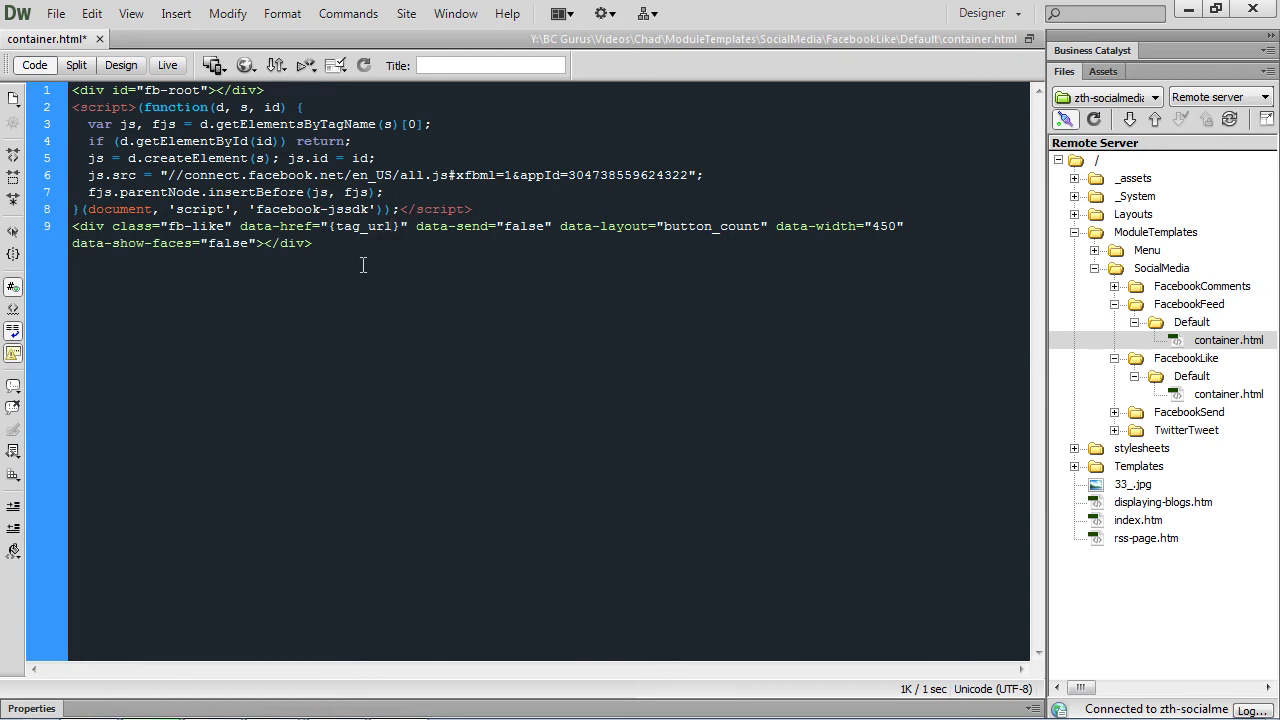
{"action": "key", "text": "ctrl+s"}
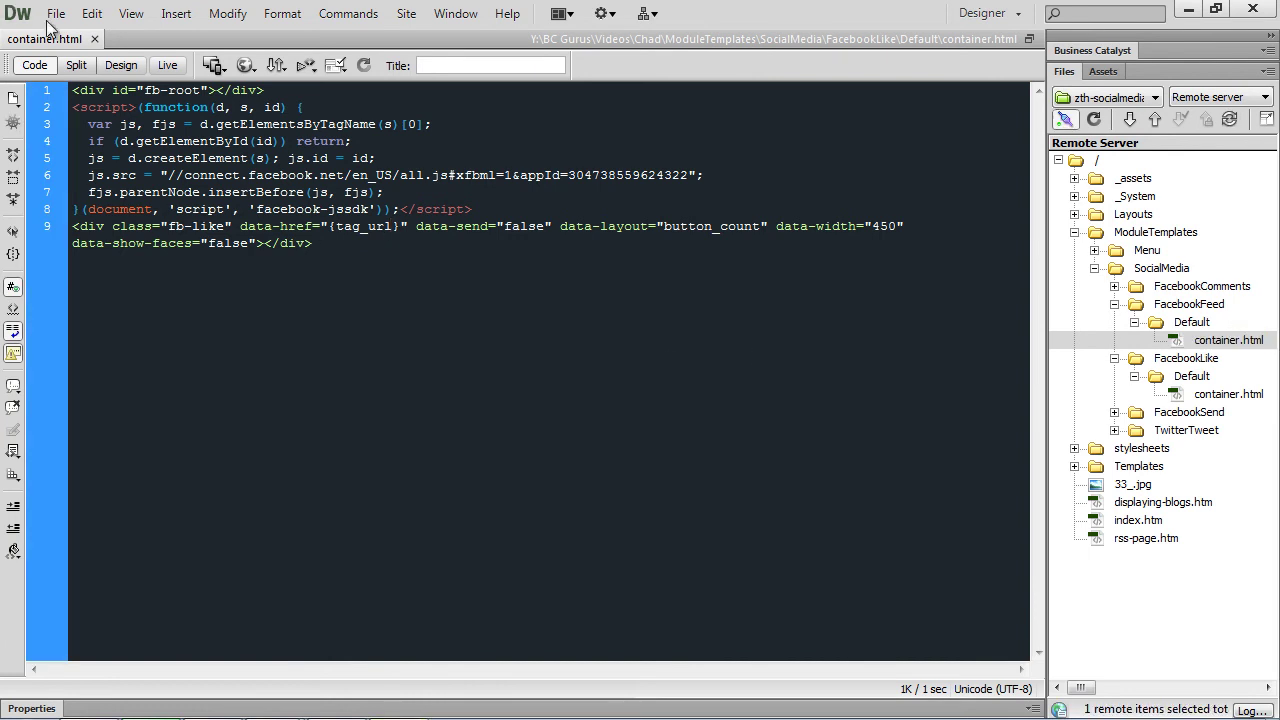
{"action": "left_click", "coordinate": [94, 39]}
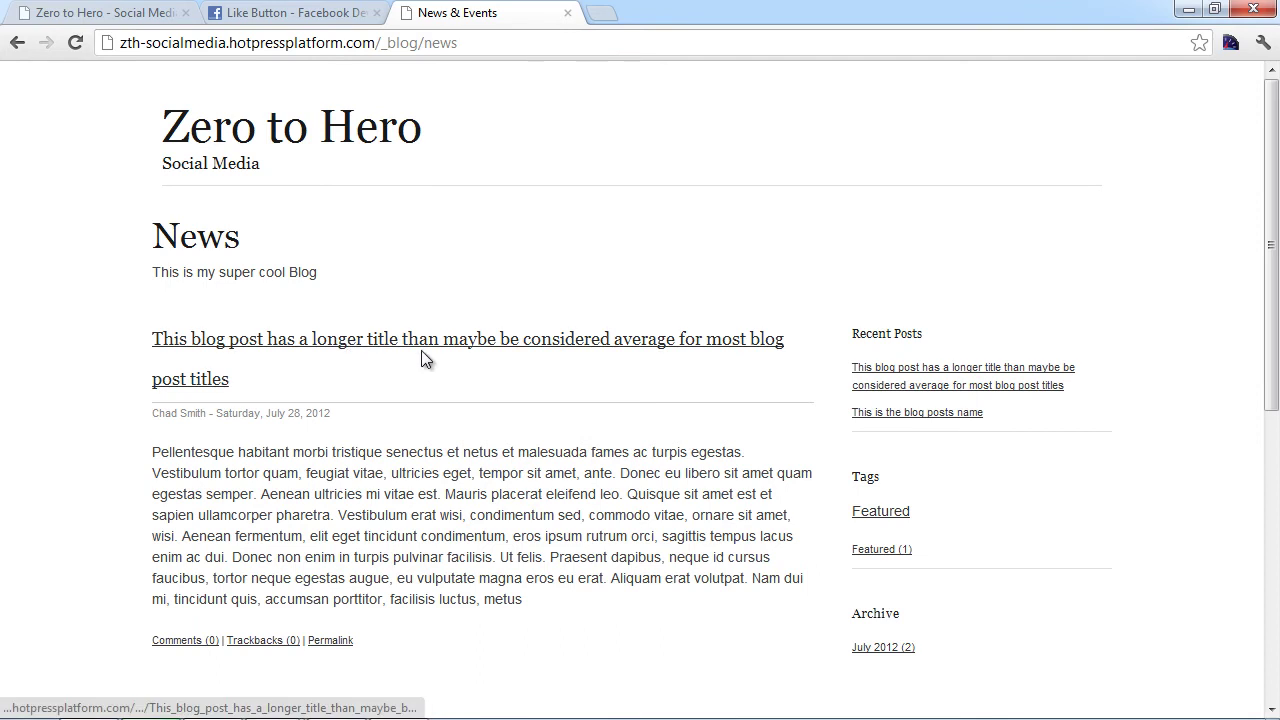
Open the 'This blog post has a longer title…' post and look over its comments section.
{"action": "left_click", "coordinate": [484, 348]}
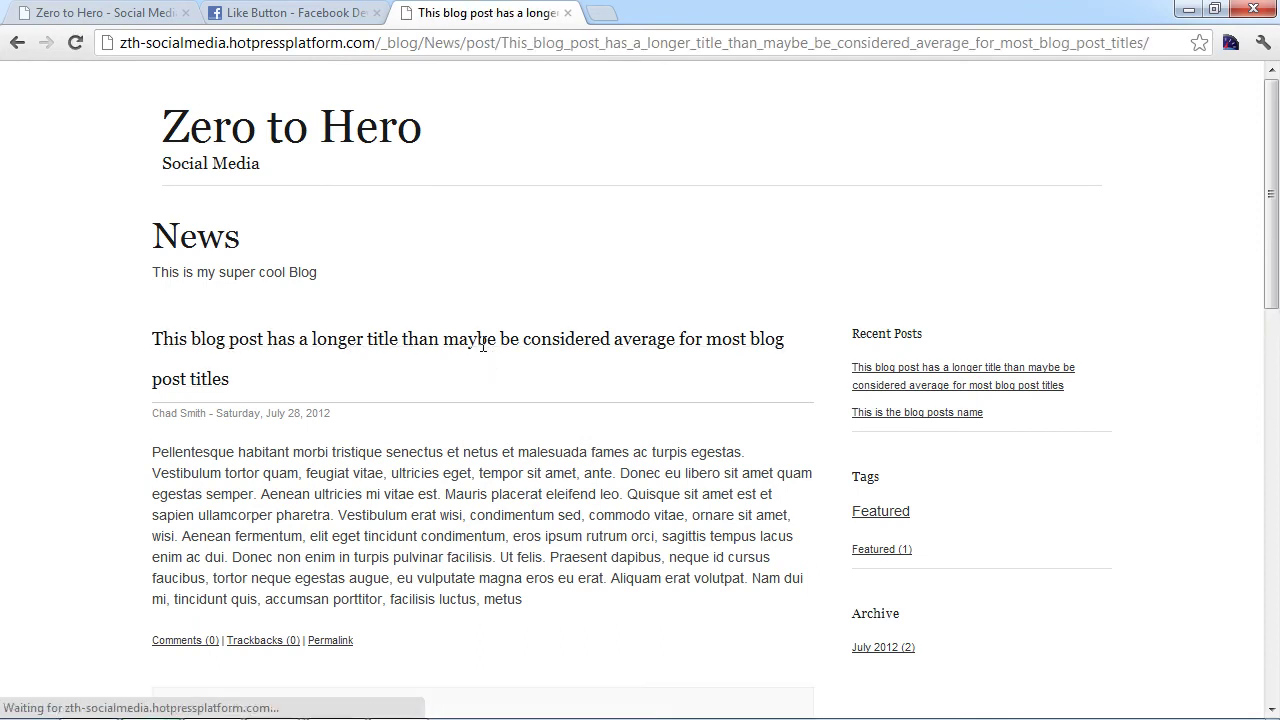
{"action": "scroll", "coordinate": [485, 401], "scroll_direction": "down", "scroll_amount": 5}
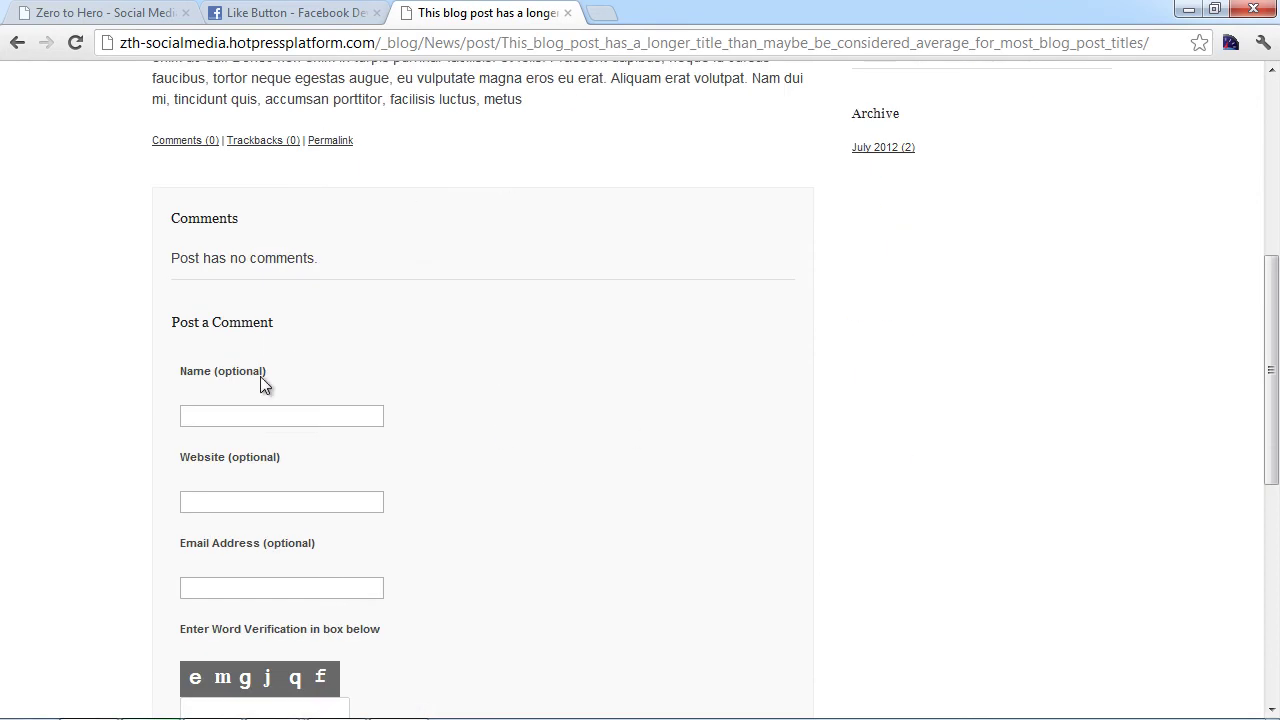
{"action": "scroll", "coordinate": [470, 590], "scroll_direction": "down", "scroll_amount": 5}
{"action": "scroll", "coordinate": [475, 600], "scroll_direction": "down", "scroll_amount": 1}
{"action": "scroll", "coordinate": [475, 600], "scroll_direction": "up", "scroll_amount": 8}
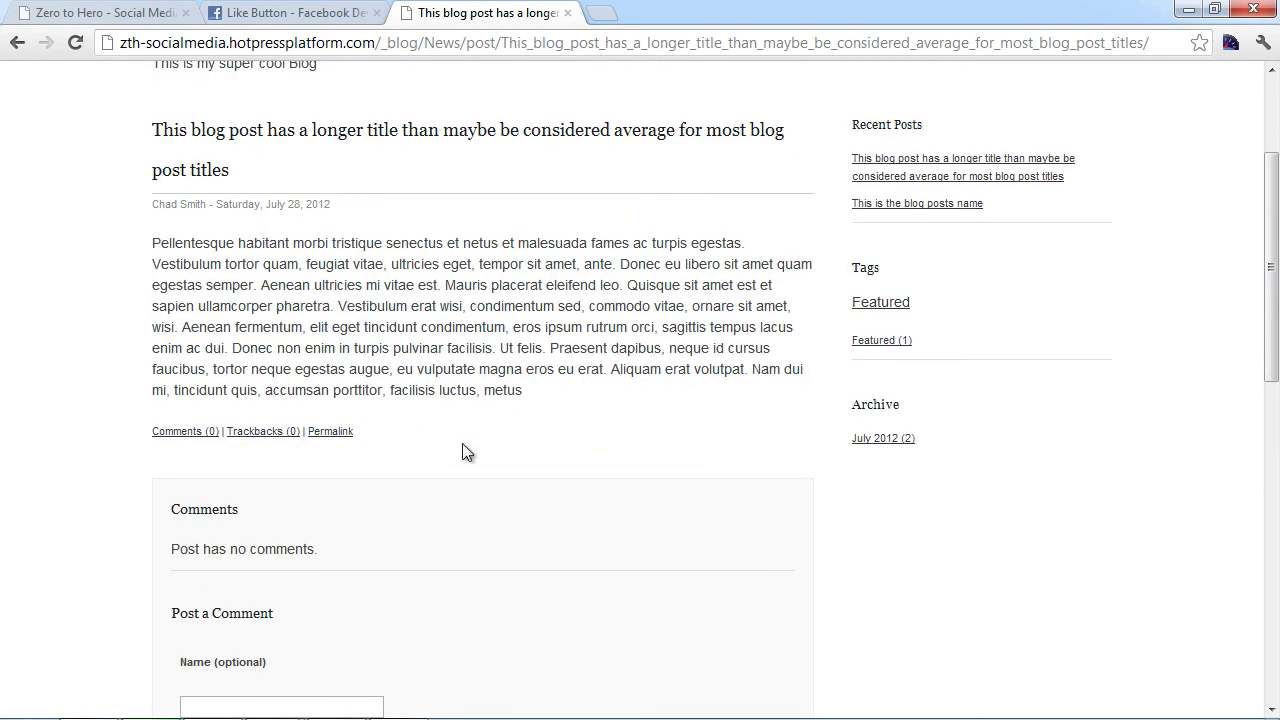
Open the Blog Post Details Layout template from the admin dashboard's Blog Layouts.
{"action": "left_click", "coordinate": [78, 12]}
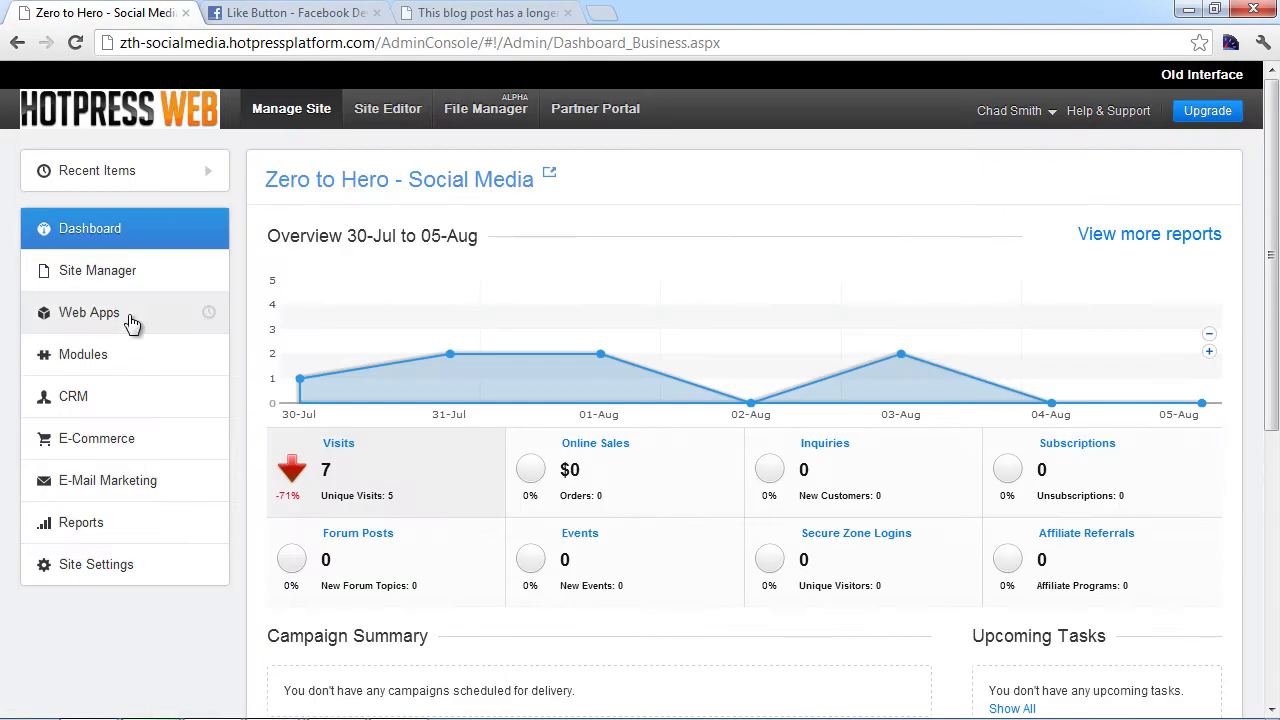
{"action": "left_click", "coordinate": [117, 277]}
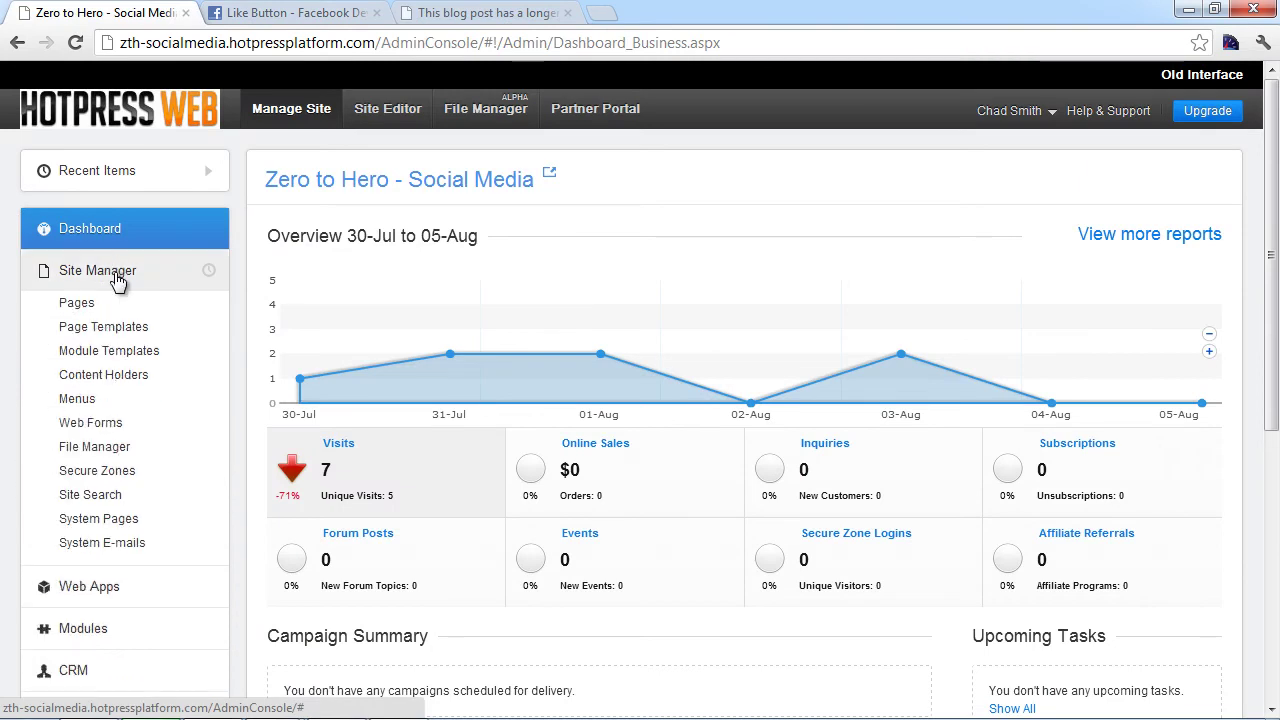
{"action": "left_click", "coordinate": [156, 354]}
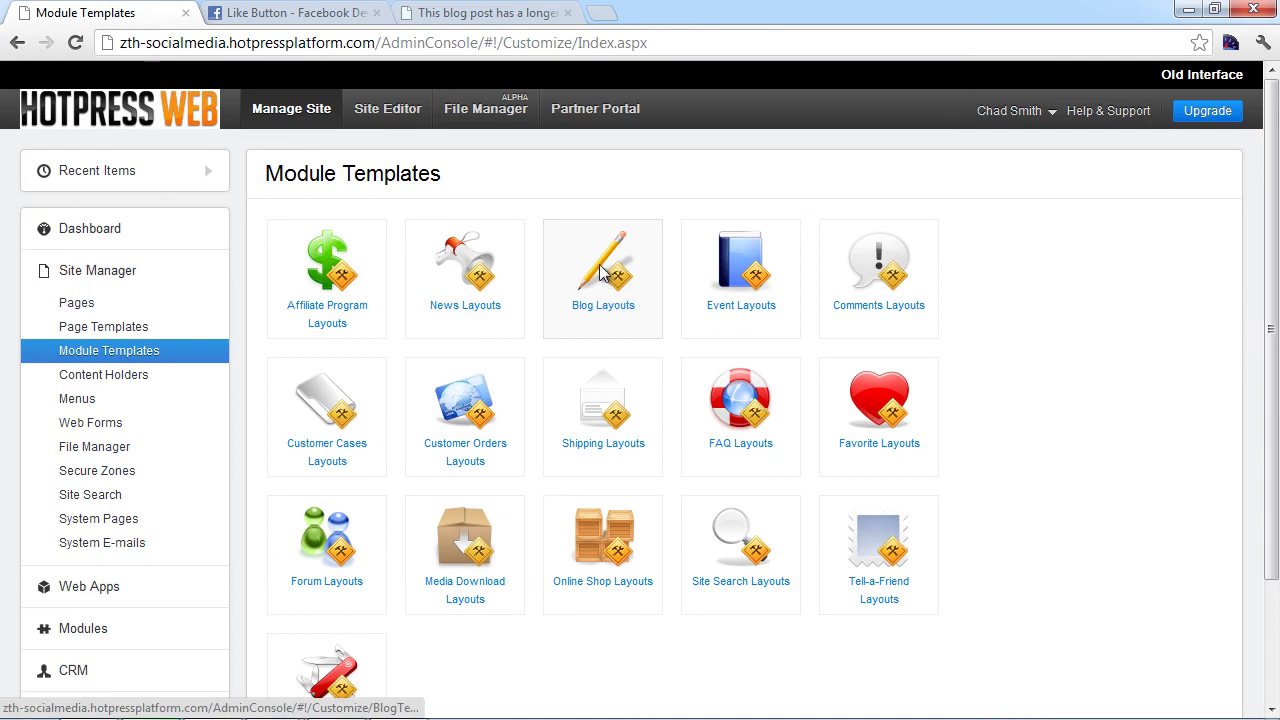
{"action": "left_click", "coordinate": [603, 272]}
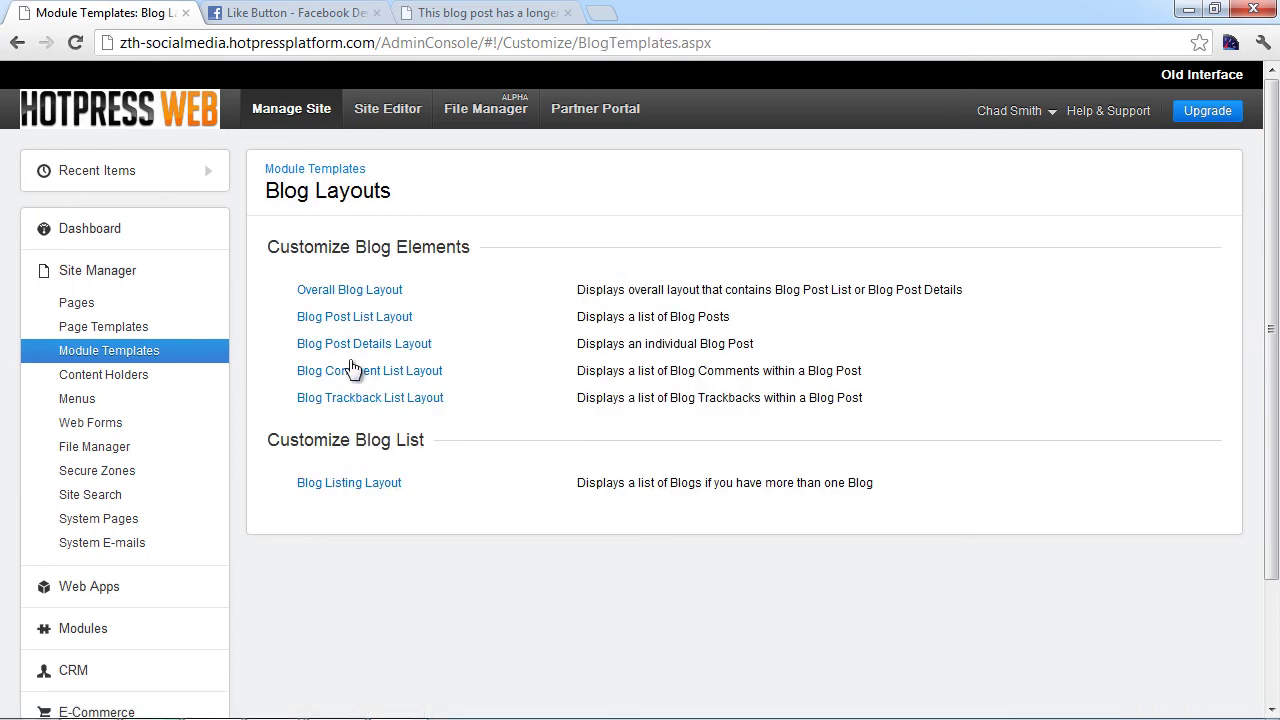
{"action": "left_click", "coordinate": [358, 344]}
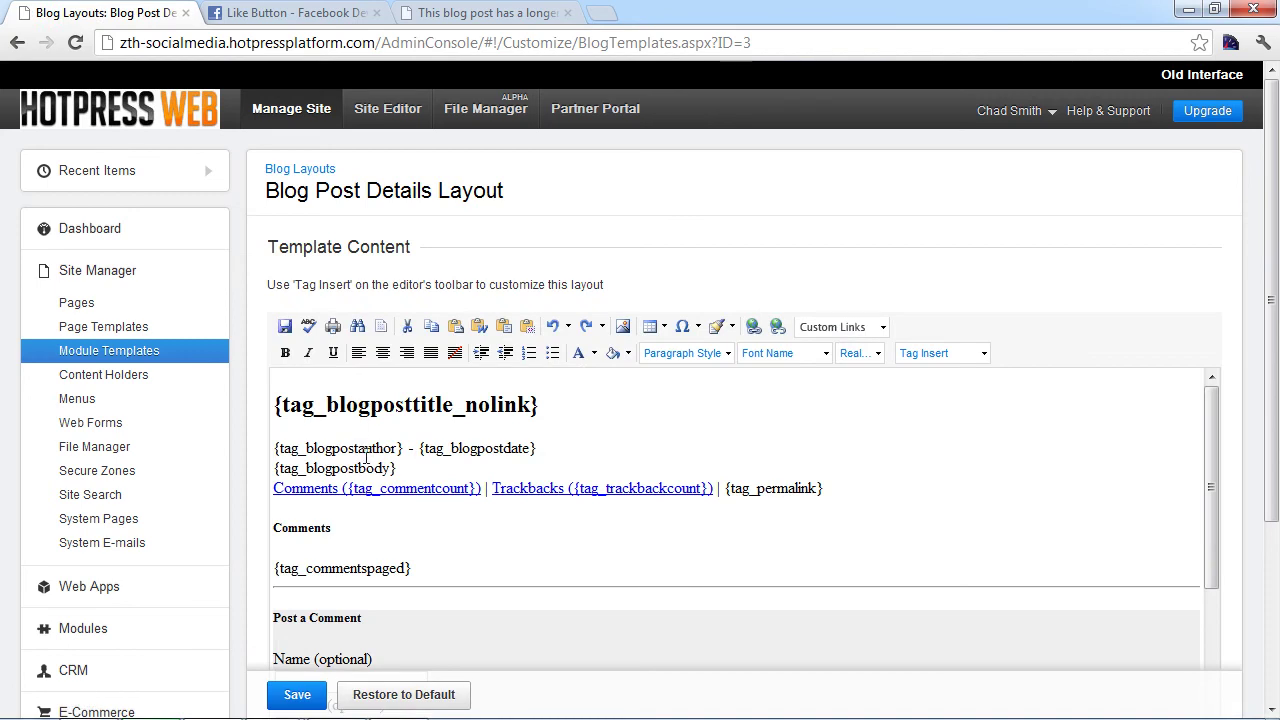
Browse the blog tags available in the Tag Insert dropdown.
{"action": "left_click", "coordinate": [983, 353]}
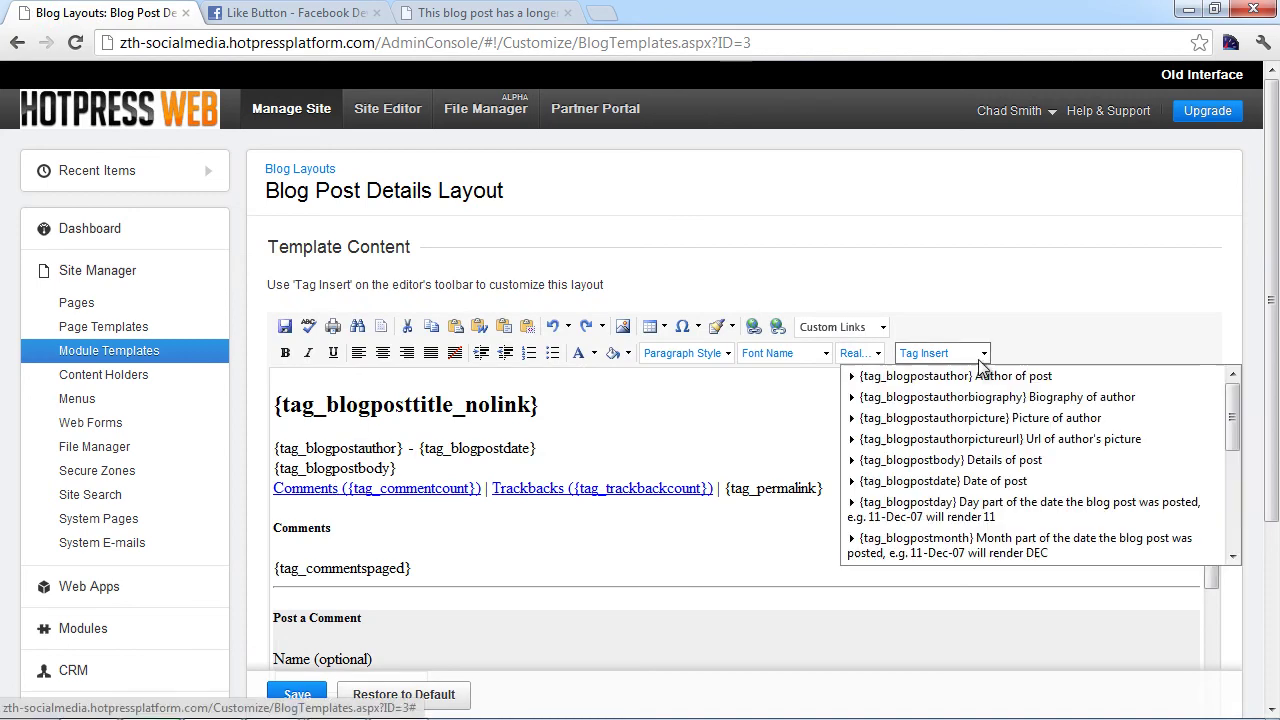
{"action": "scroll", "coordinate": [1072, 470], "scroll_direction": "down", "scroll_amount": 3}
{"action": "scroll", "coordinate": [1066, 470], "scroll_direction": "down", "scroll_amount": 5}
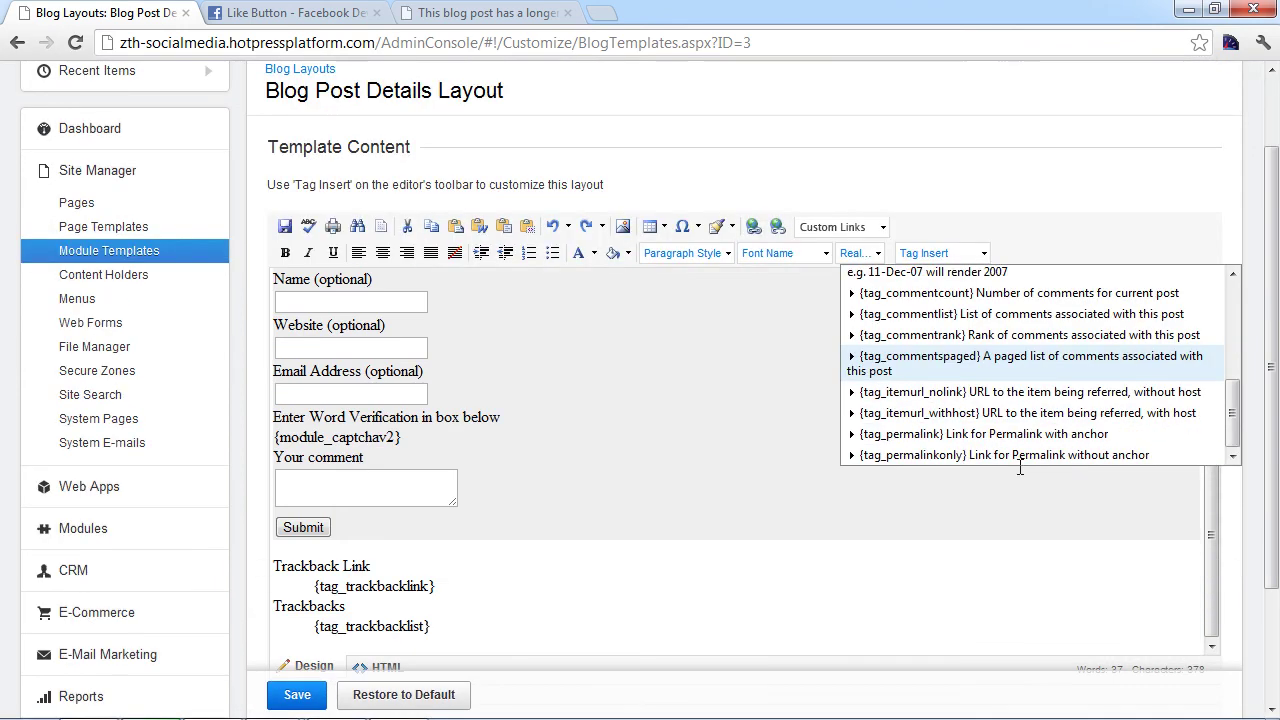
{"action": "scroll", "coordinate": [1017, 462], "scroll_direction": "up", "scroll_amount": 5}
{"action": "left_click", "coordinate": [905, 376]}
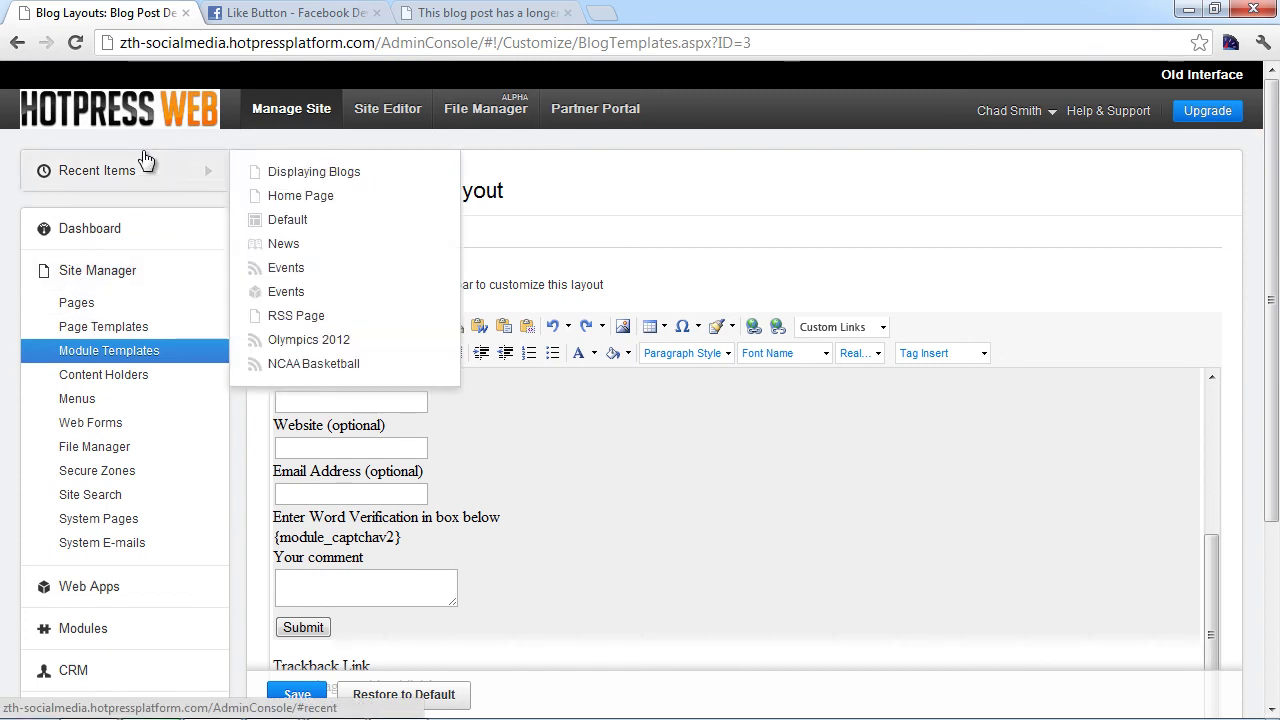
Go from the Home Page's Add modules list to the Module Templates overview.
{"action": "mouse_move", "coordinate": [177, 175]}
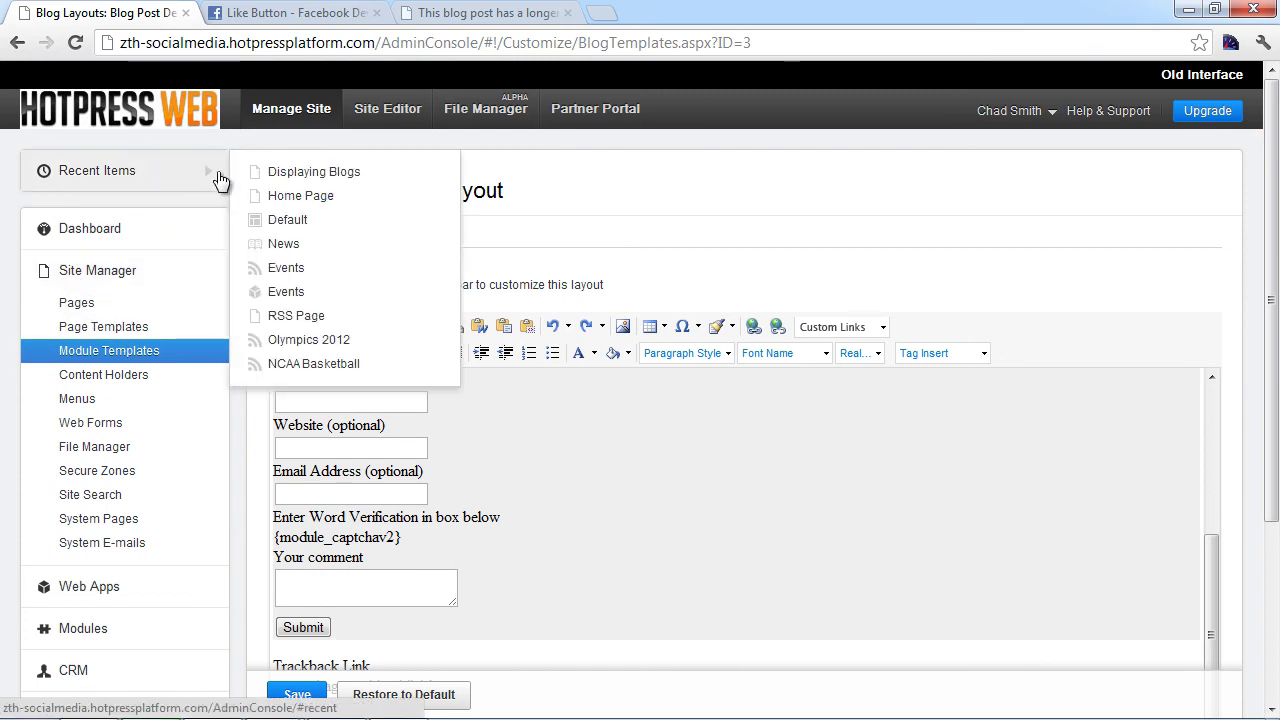
{"action": "left_click", "coordinate": [331, 197]}
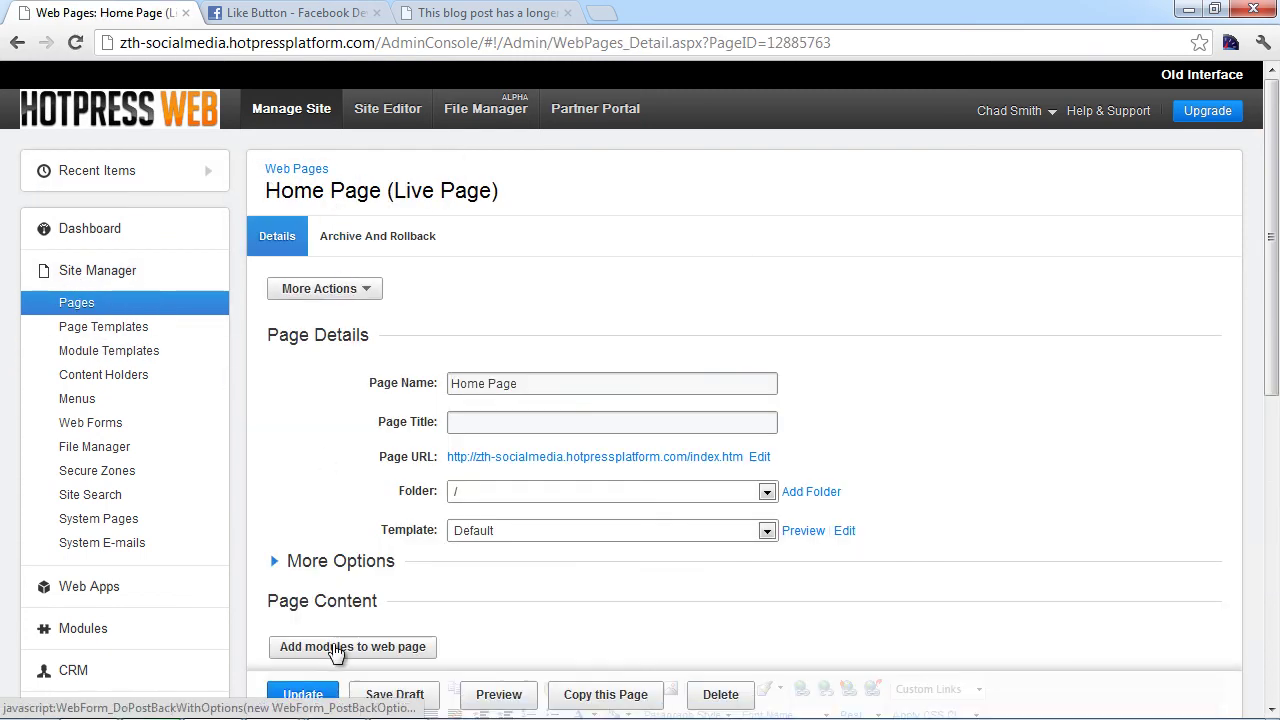
{"action": "left_click", "coordinate": [338, 647]}
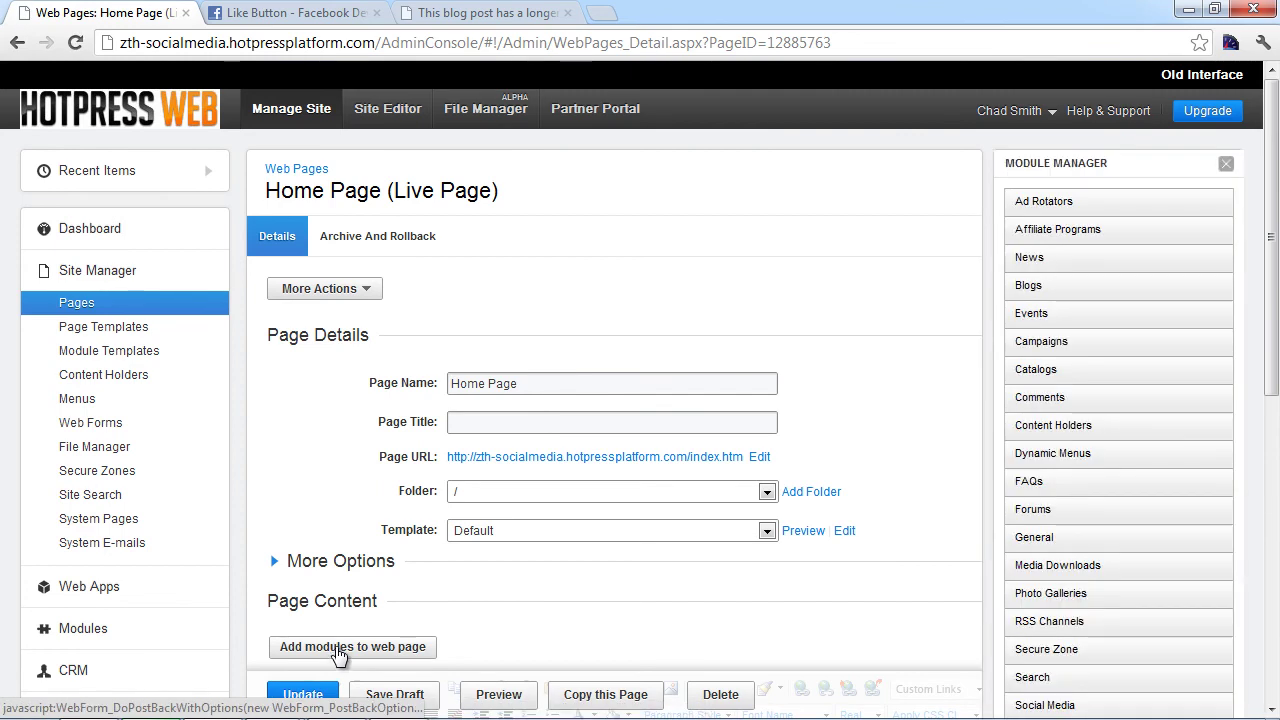
{"action": "left_click", "coordinate": [105, 350]}
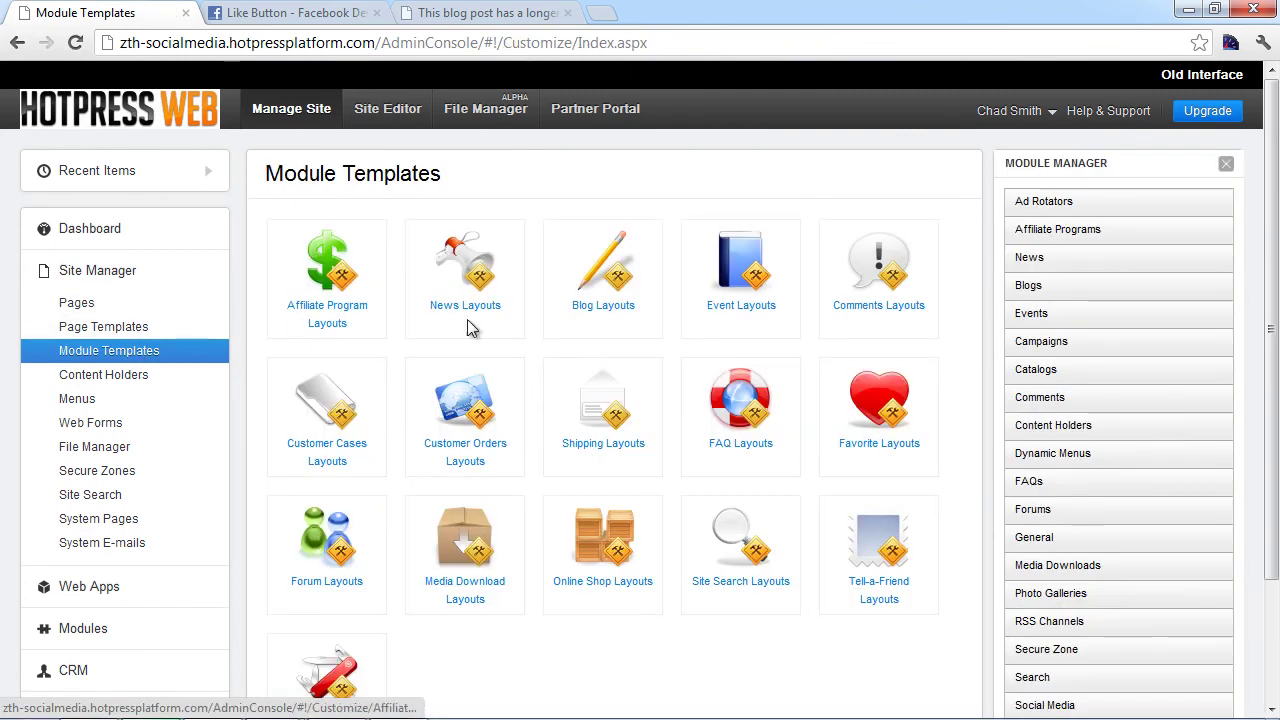
In the Blog Post Details Layout HTML source, type ' | ' after {tag_permalink}.
{"action": "left_click", "coordinate": [620, 282]}
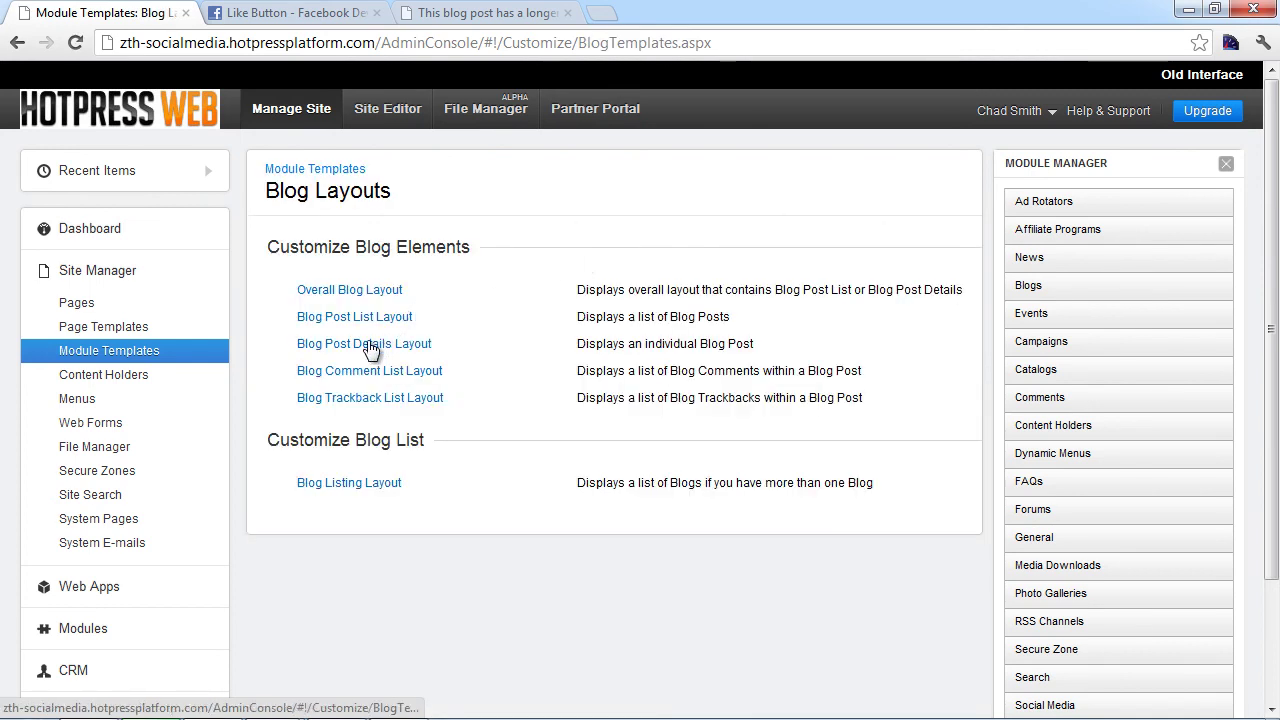
{"action": "left_click", "coordinate": [371, 345]}
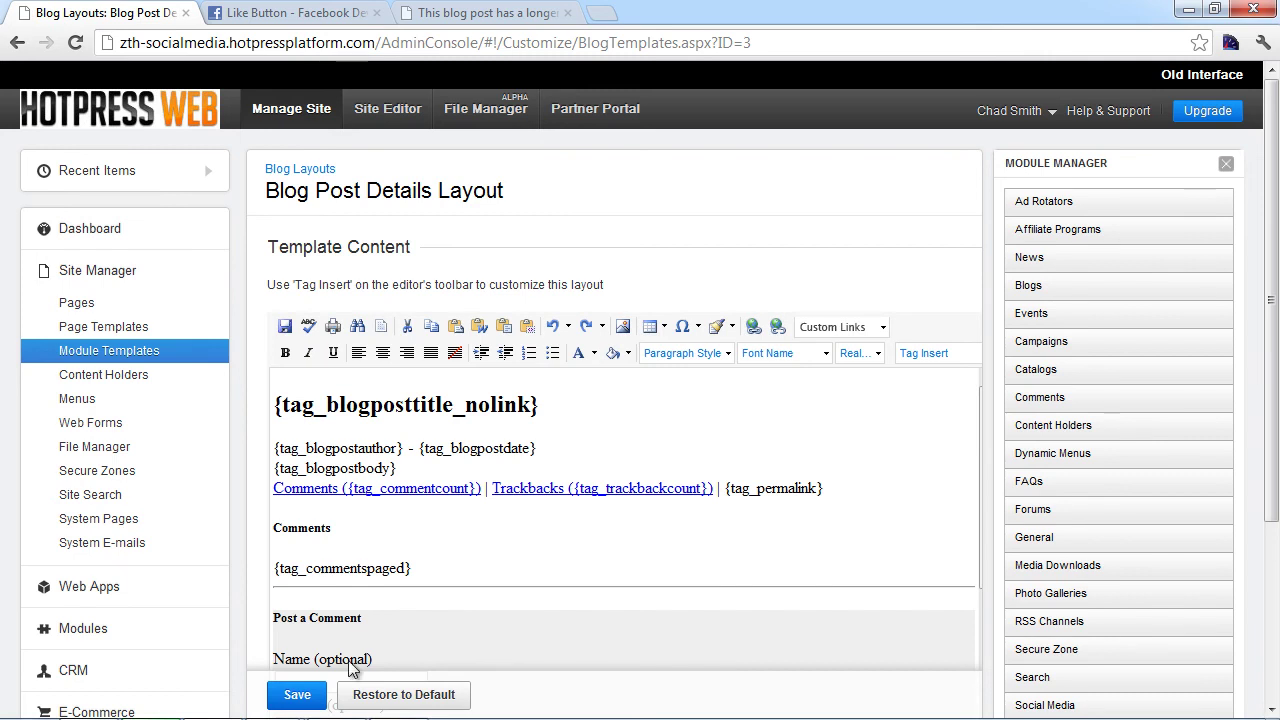
{"action": "scroll", "coordinate": [346, 660], "scroll_direction": "down", "scroll_amount": 5}
{"action": "scroll", "coordinate": [368, 590], "scroll_direction": "down", "scroll_amount": 3}
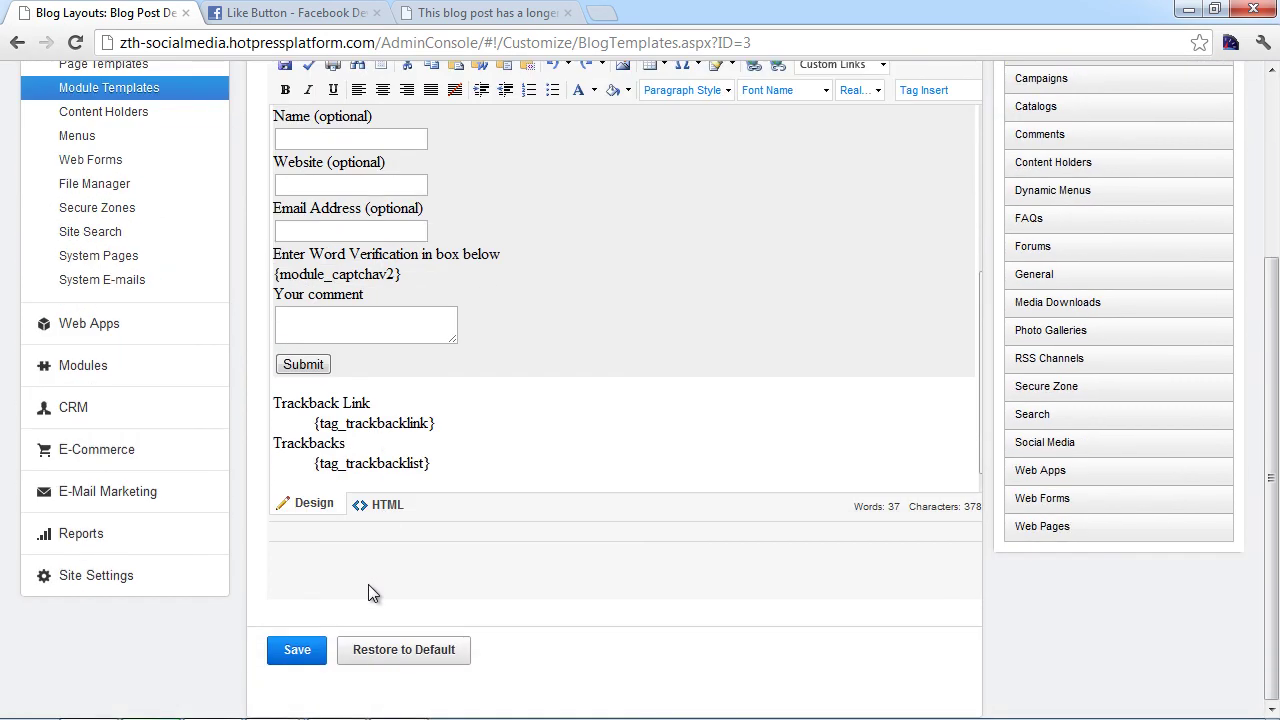
{"action": "left_click", "coordinate": [372, 505]}
{"action": "scroll", "coordinate": [480, 413], "scroll_direction": "up", "scroll_amount": 1}
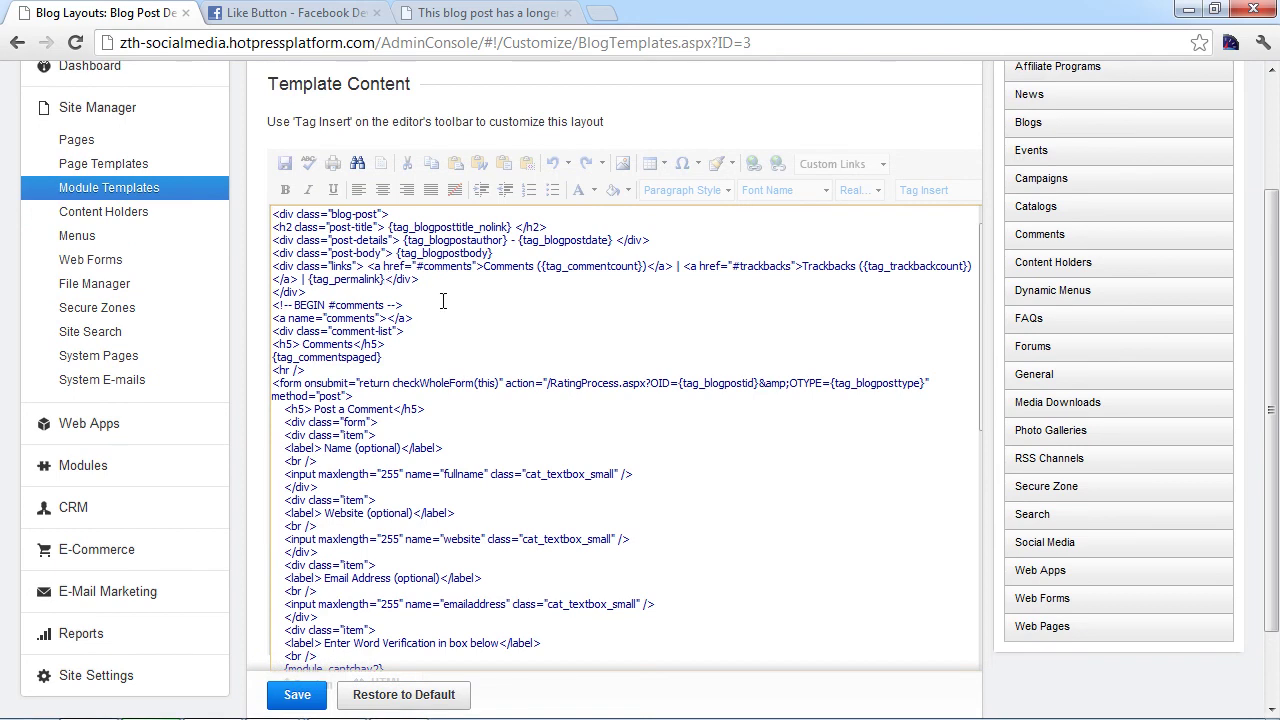
{"action": "type", "text": "|"}
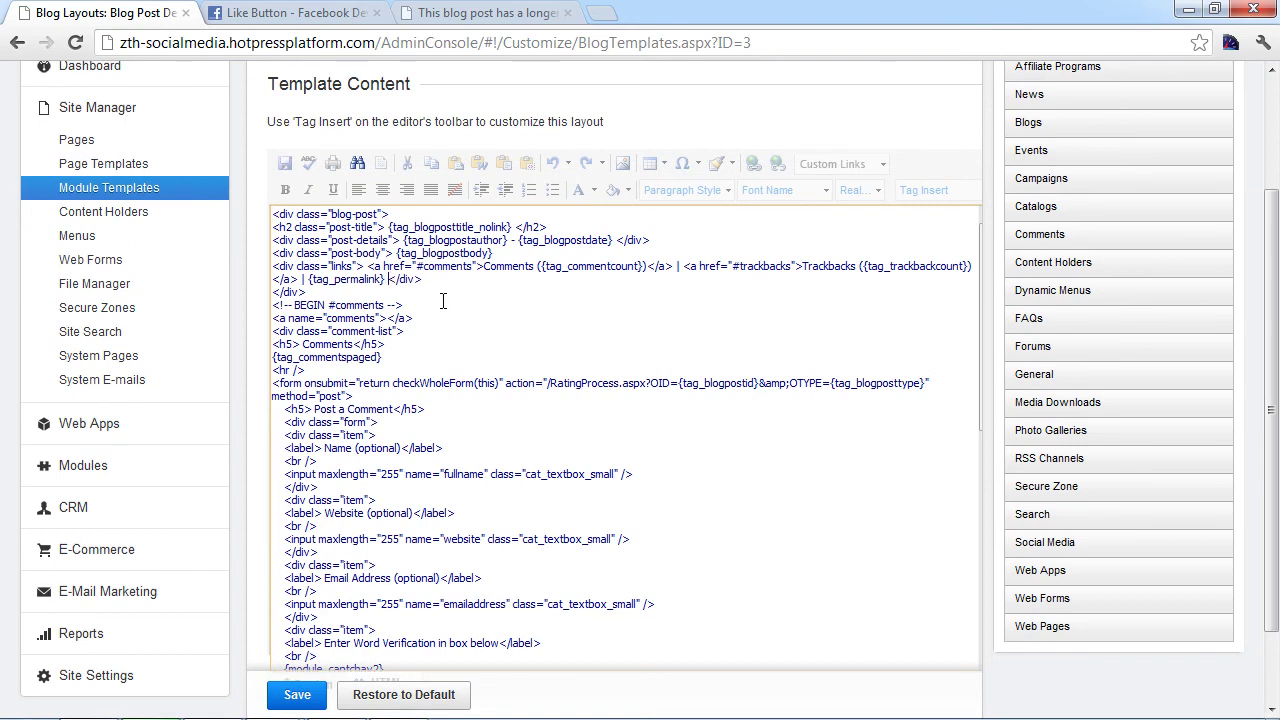
Insert the Social Media Facebook Like Button with url {tag_itemurl_withhost} and save the layout.
{"action": "left_click", "coordinate": [1095, 545]}
{"action": "scroll", "coordinate": [1100, 548], "scroll_direction": "down", "scroll_amount": 1}
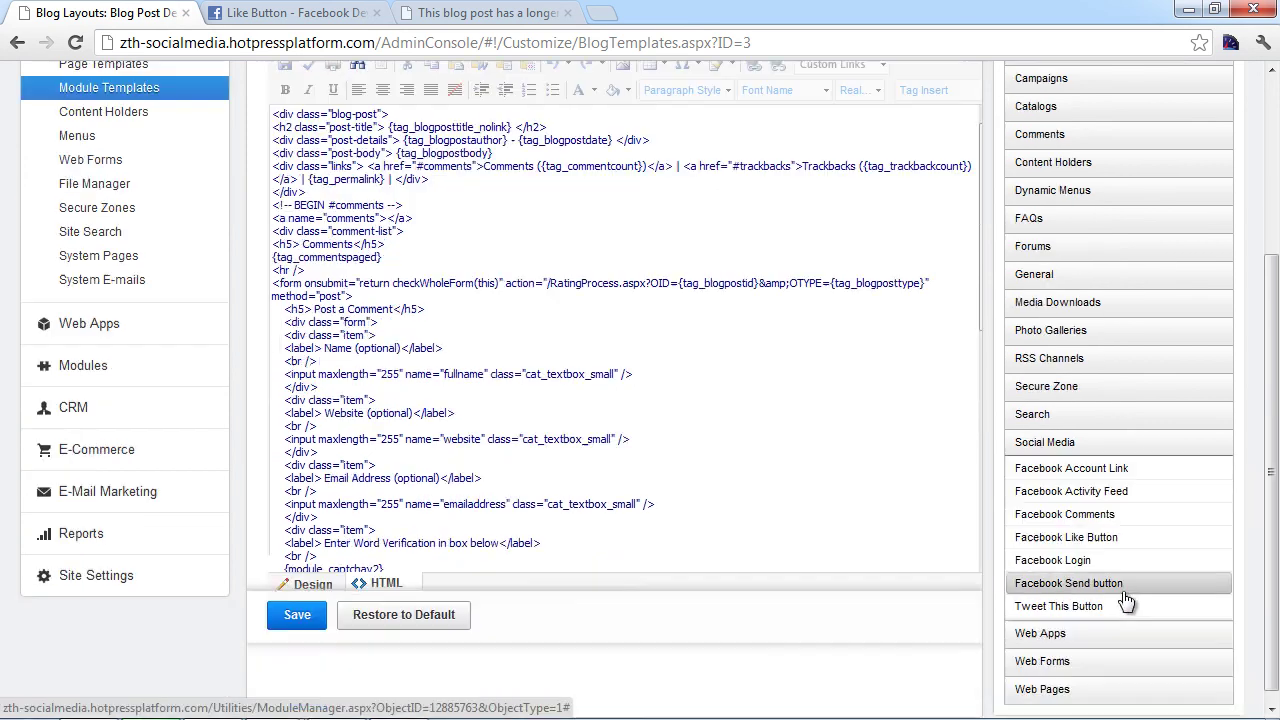
{"action": "left_click", "coordinate": [1110, 545]}
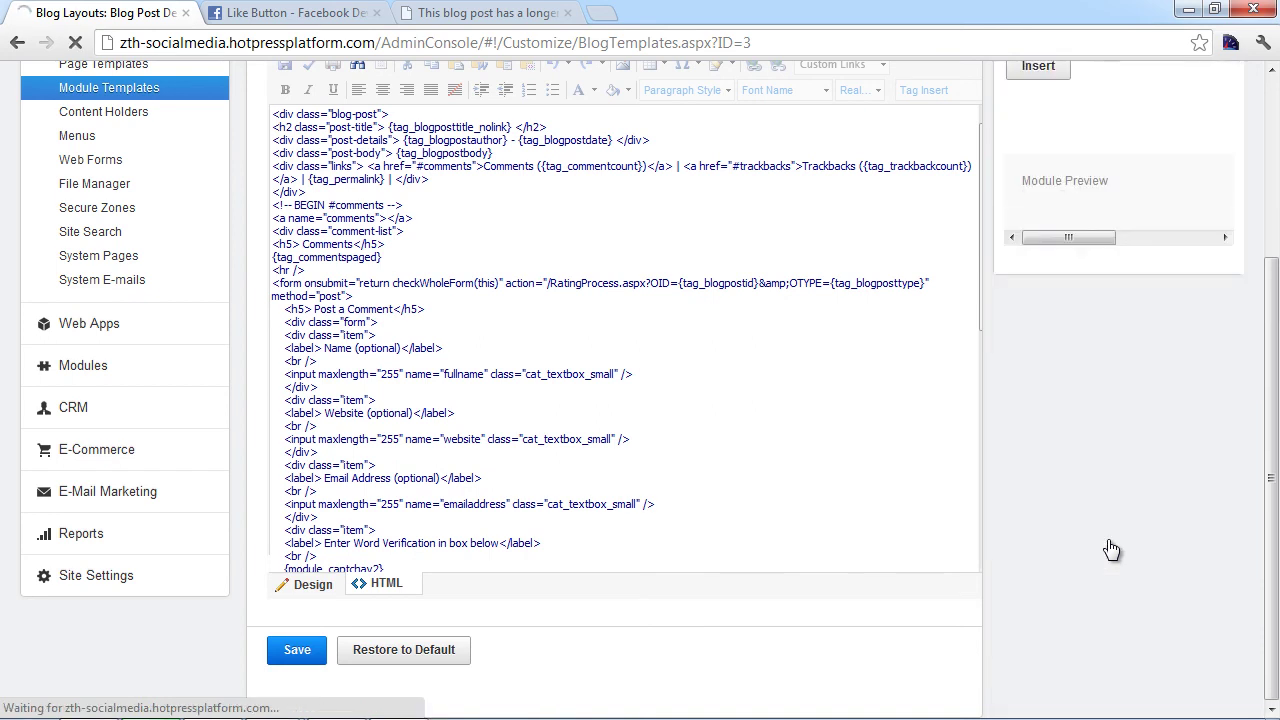
{"action": "scroll", "coordinate": [1045, 335], "scroll_direction": "up", "scroll_amount": 3}
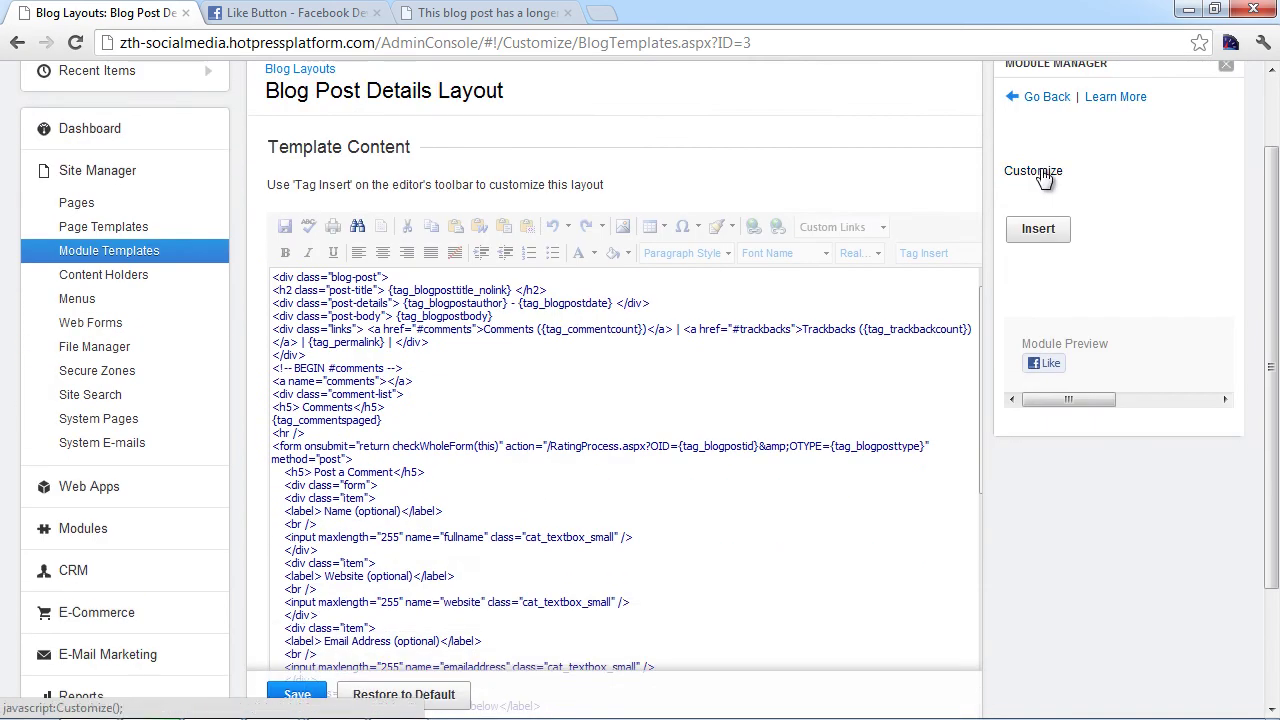
{"action": "left_click", "coordinate": [1042, 174]}
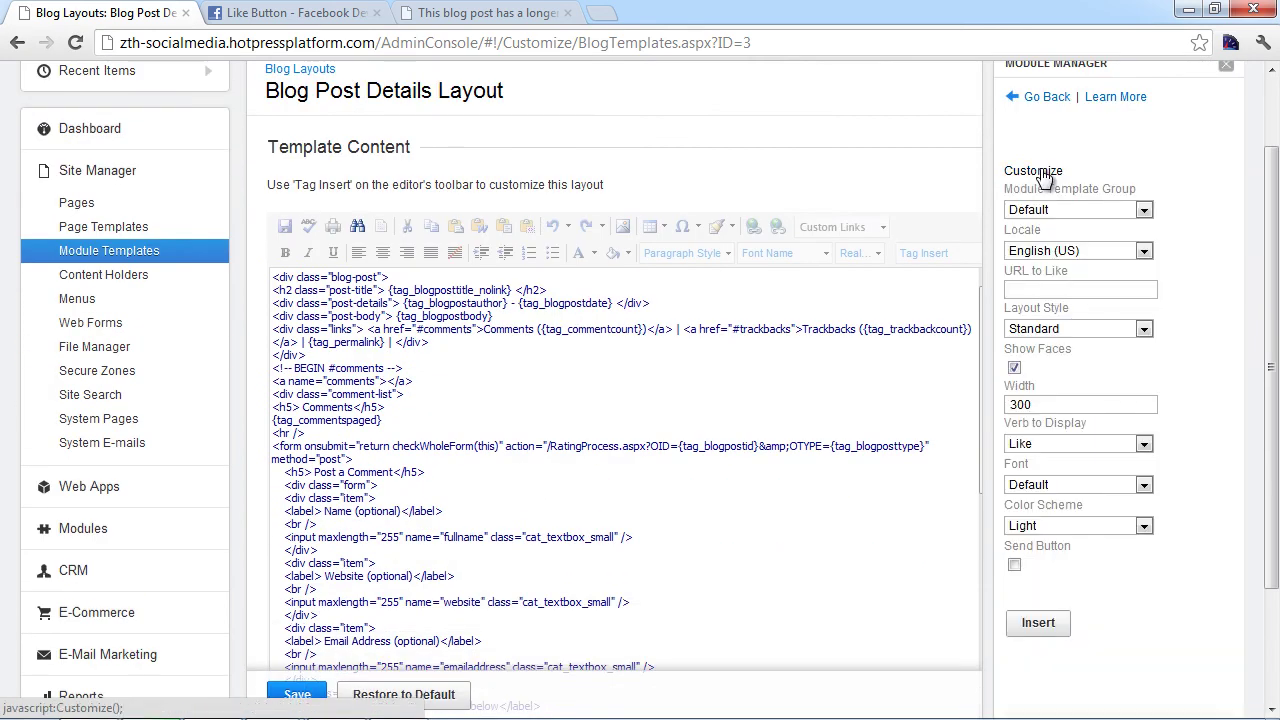
{"action": "left_click", "coordinate": [1040, 171]}
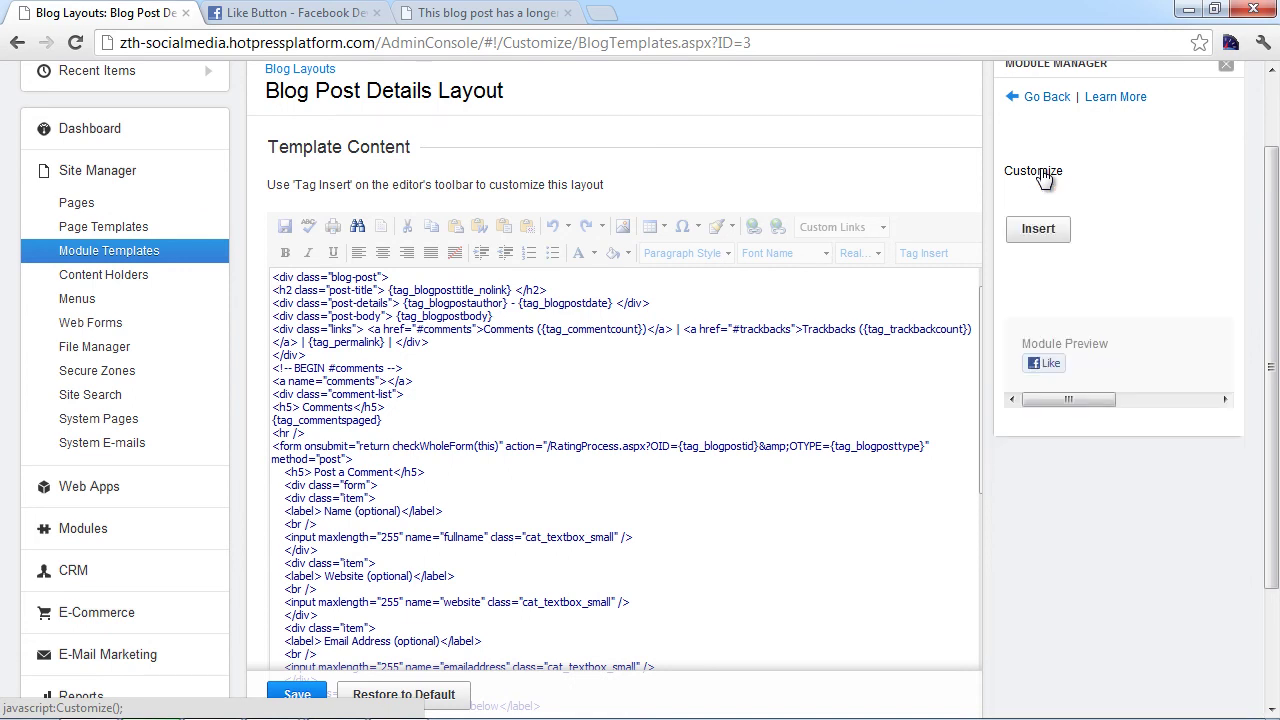
{"action": "left_click", "coordinate": [1038, 229]}
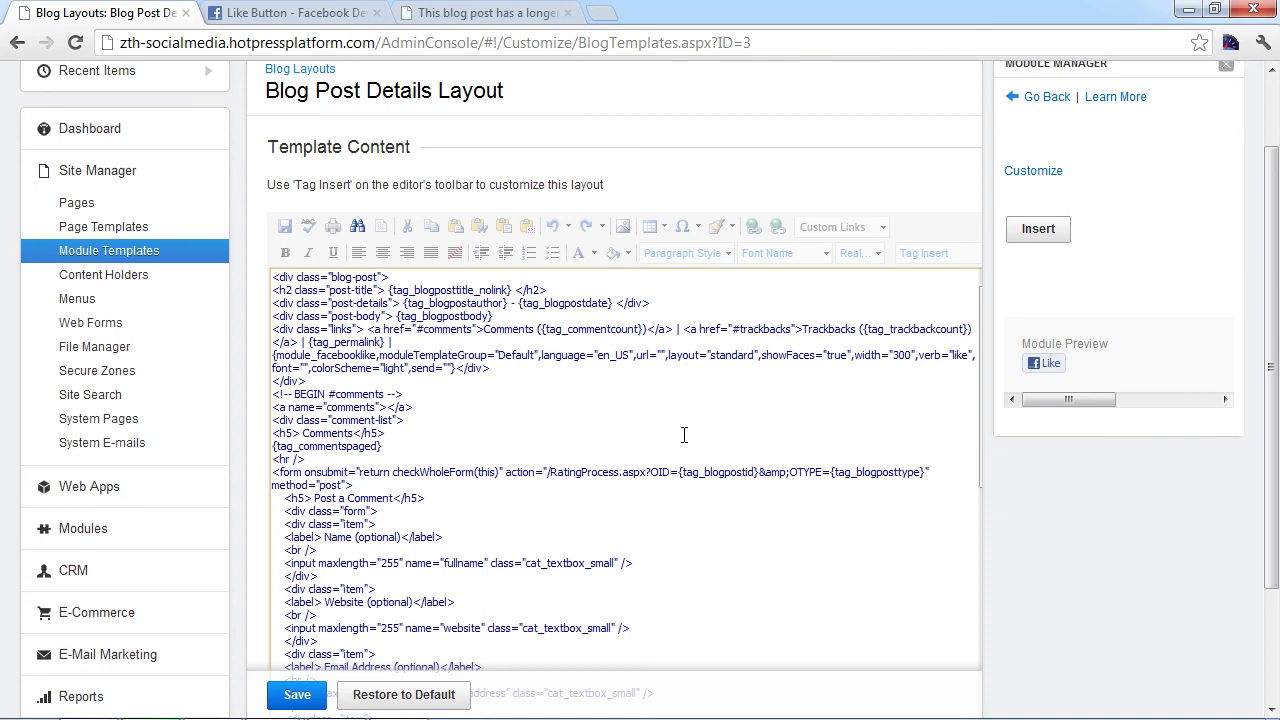
{"action": "type", "text": "{}"}
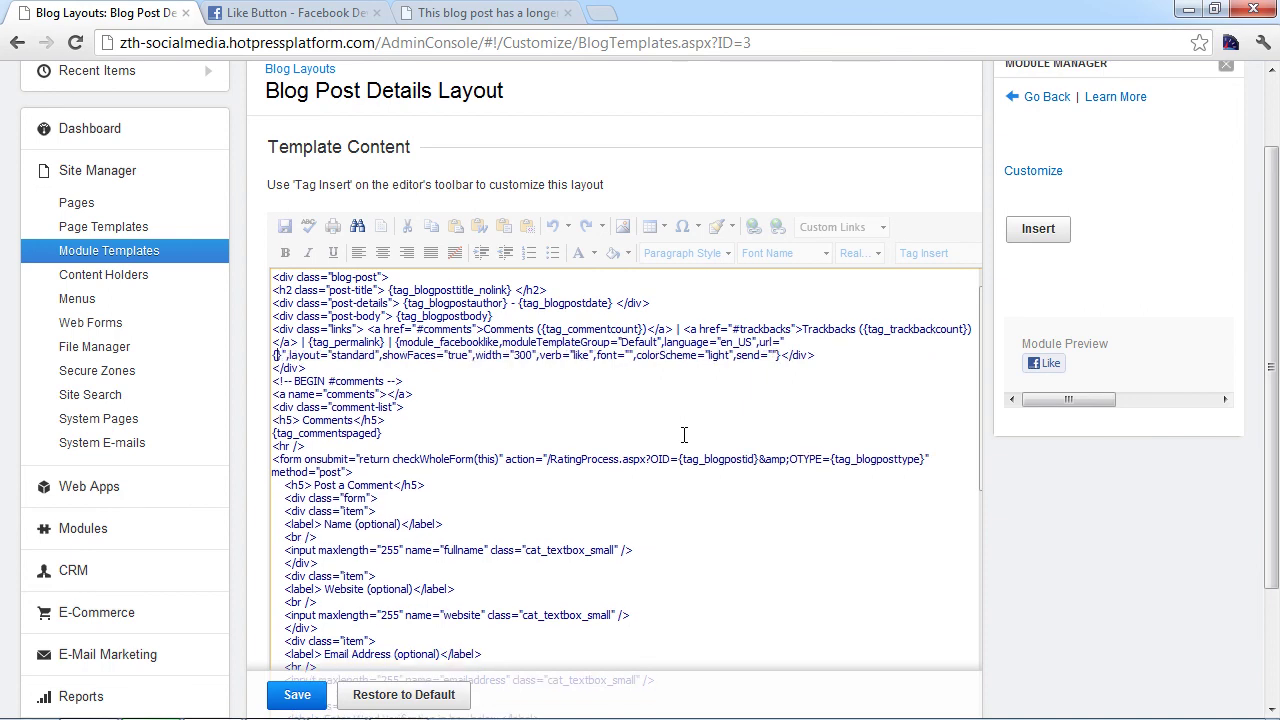
{"action": "type", "text": "tag_"}
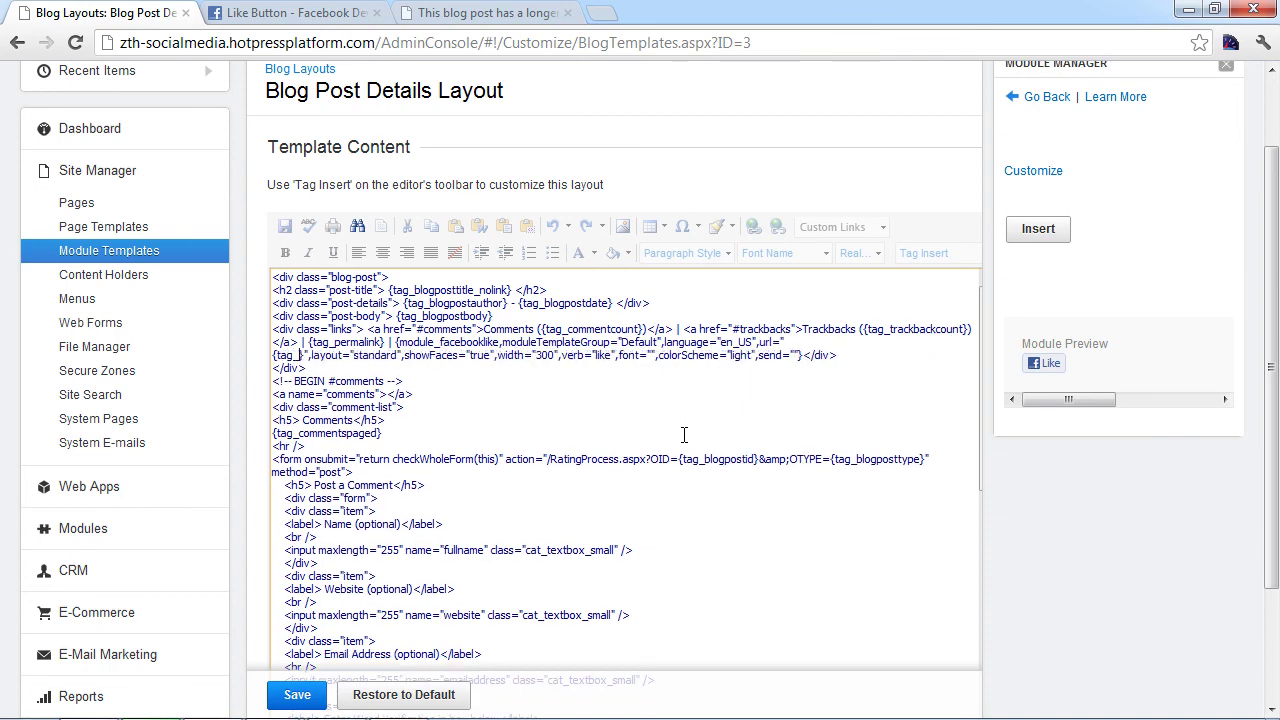
{"action": "type", "text": "itemurl"}
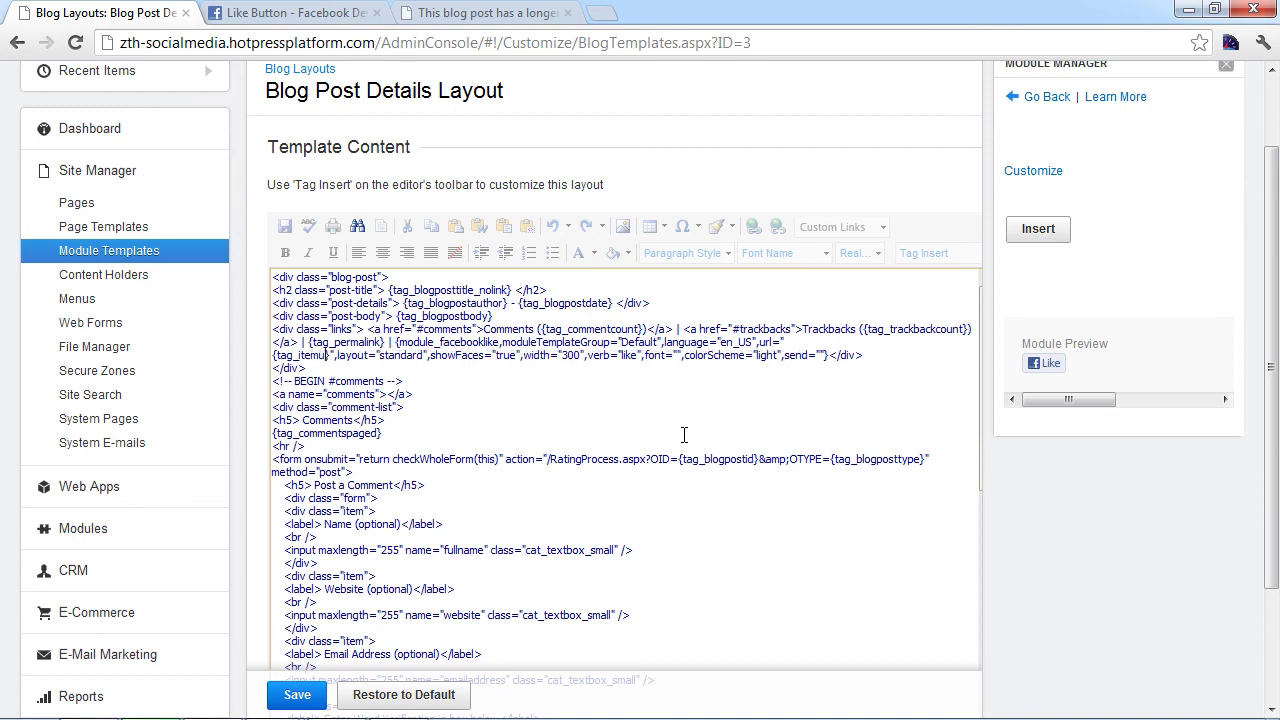
{"action": "type", "text": "_"}
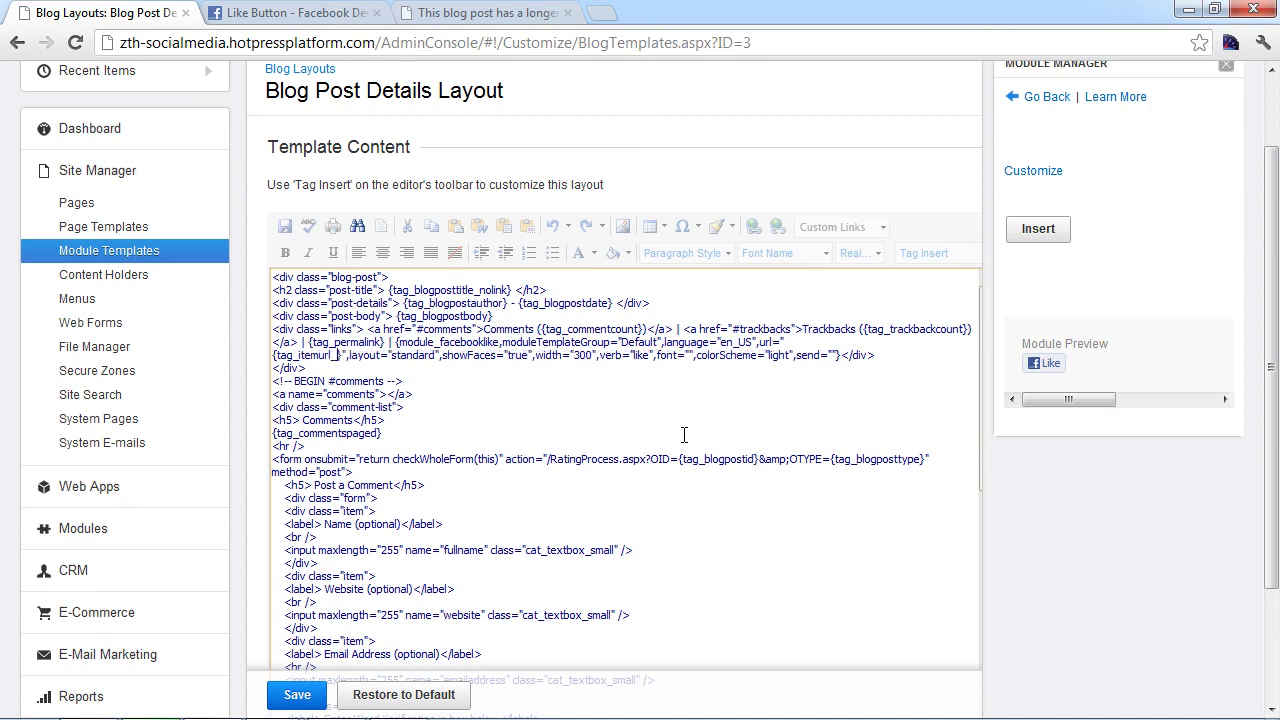
{"action": "type", "text": "withhost"}
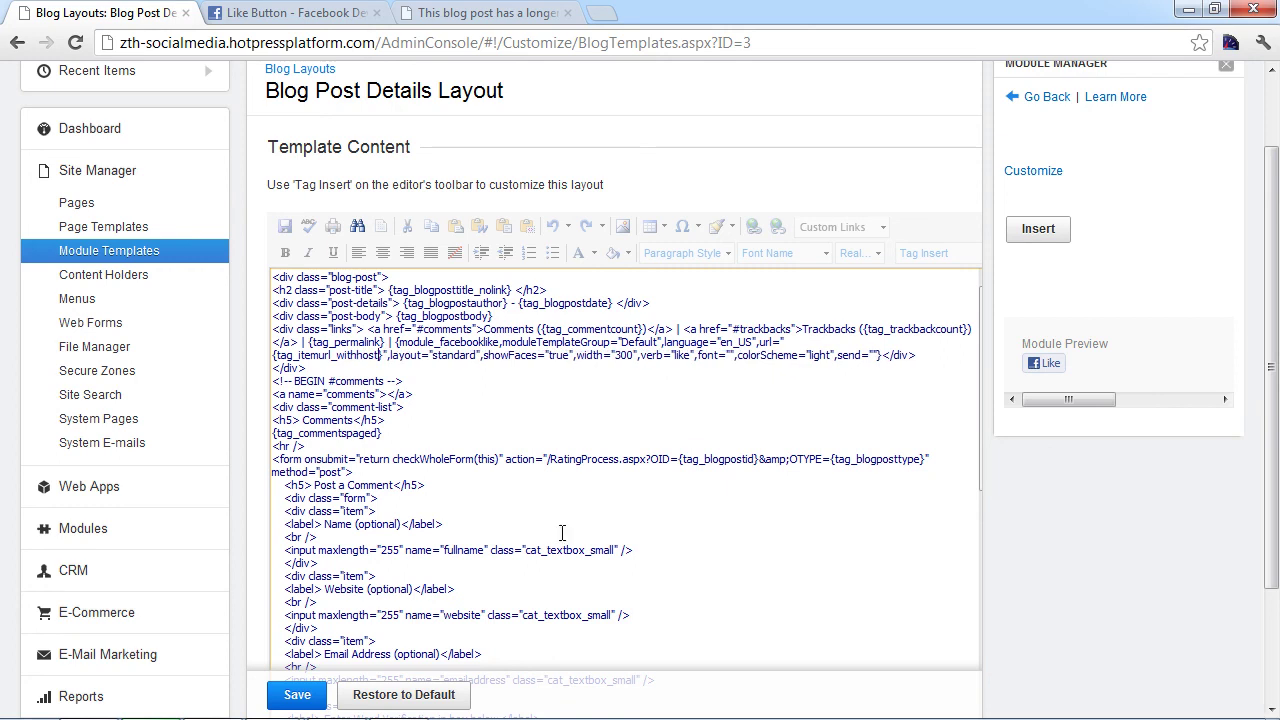
{"action": "left_click", "coordinate": [296, 694]}
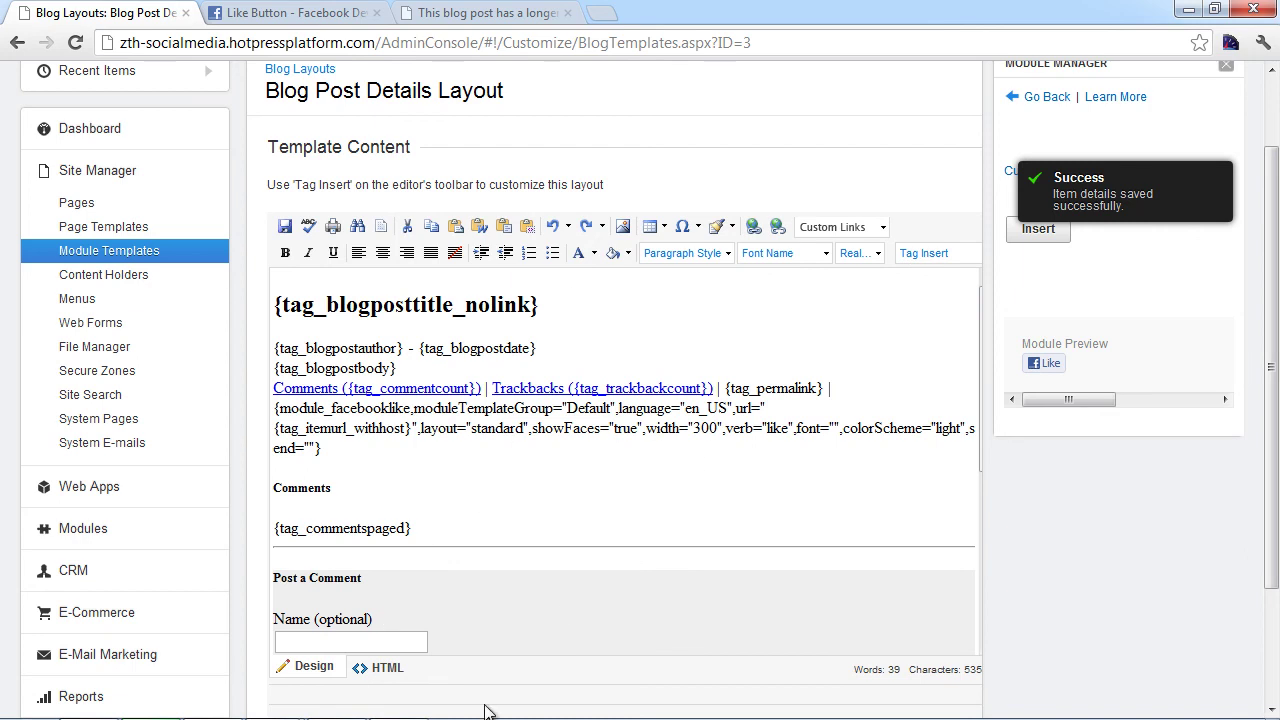
Reload the live long-titled blog post and like it with the new Facebook button.
{"action": "left_click_drag", "start_coordinate": [535, 13], "coordinate": [347, 53]}
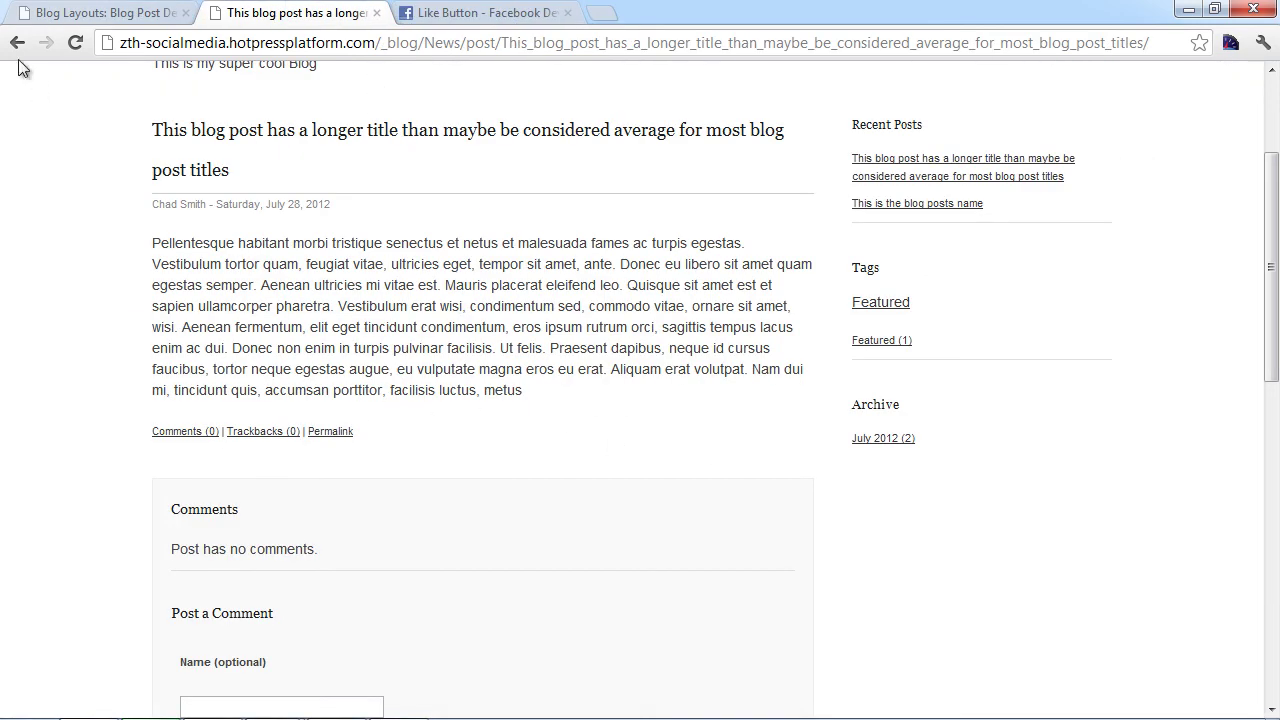
{"action": "key", "text": "F5"}
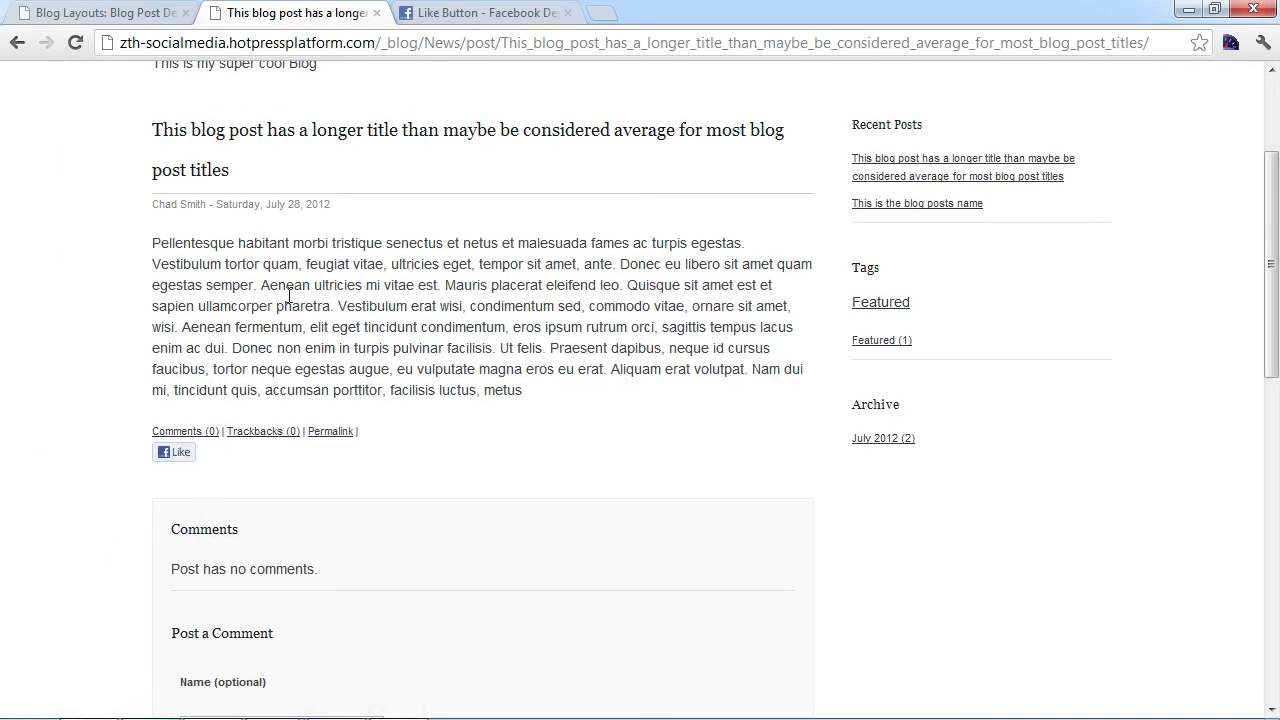
{"action": "scroll", "coordinate": [296, 266], "scroll_direction": "up", "scroll_amount": 1}
{"action": "left_click", "coordinate": [176, 552]}
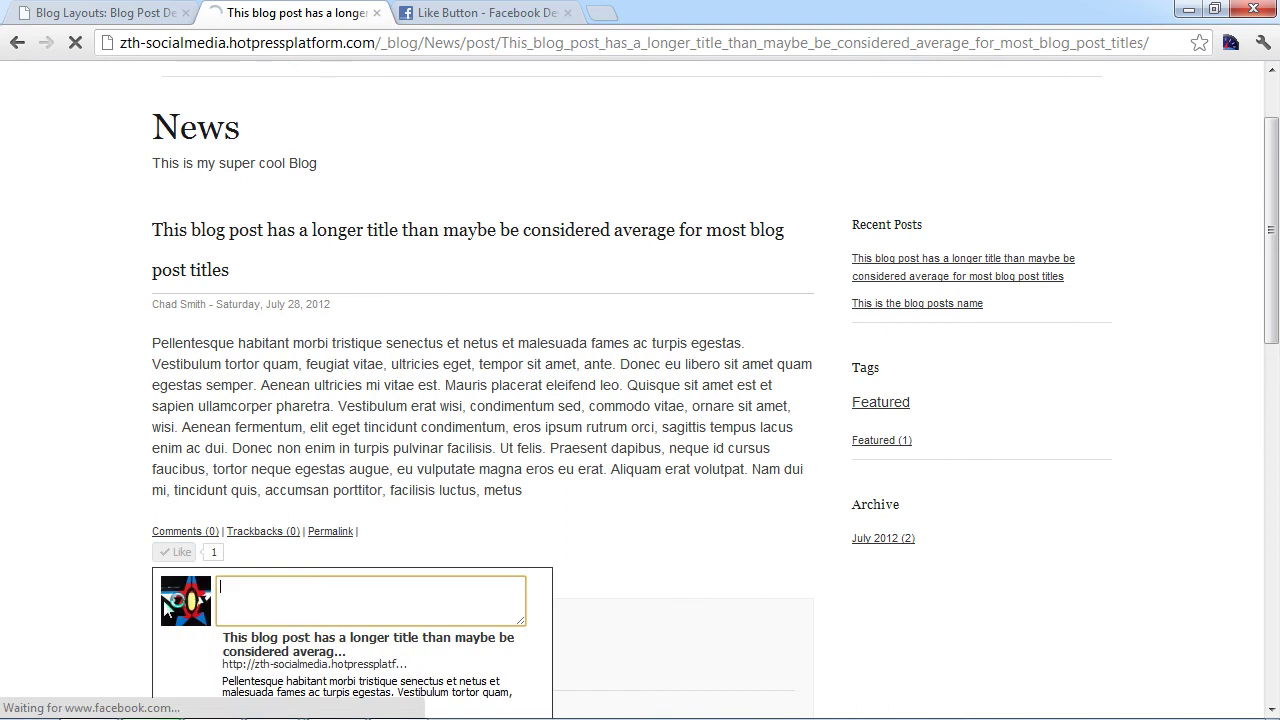
{"action": "scroll", "coordinate": [165, 610], "scroll_direction": "down", "scroll_amount": 2}
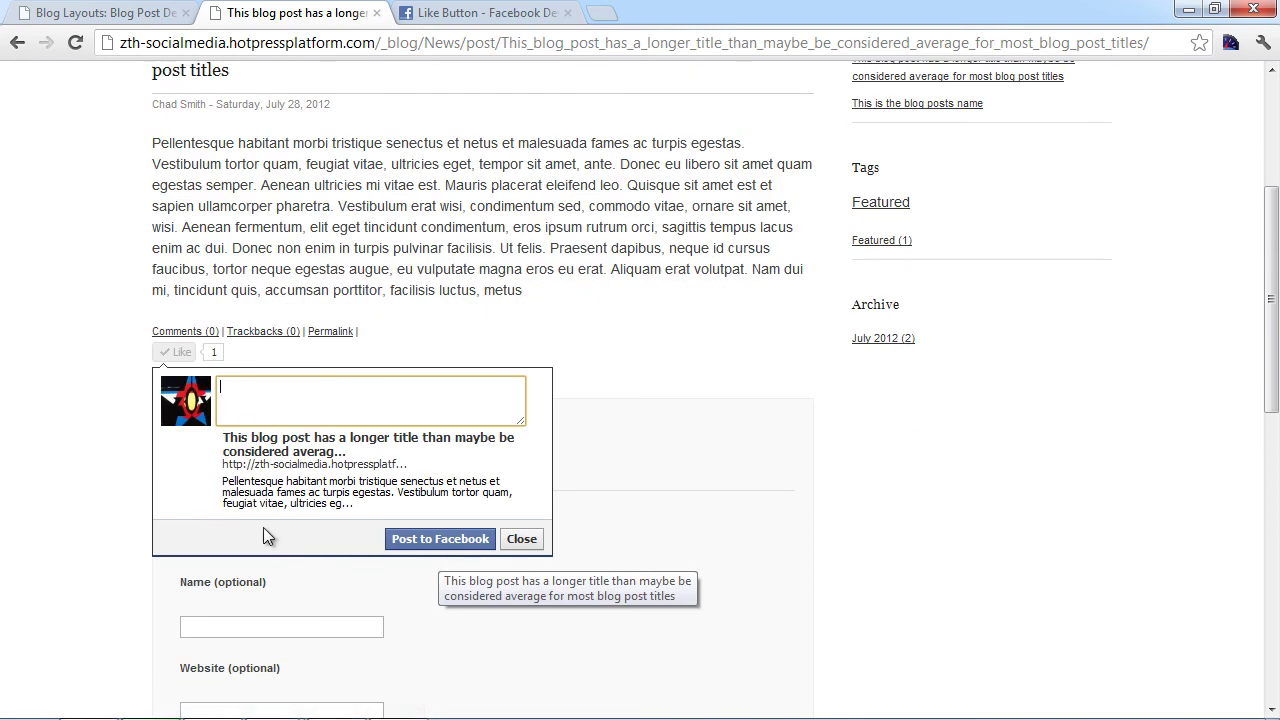
Close the share box and confirm the like appears in the Facebook profile's Recent Activity.
{"action": "left_click", "coordinate": [521, 540]}
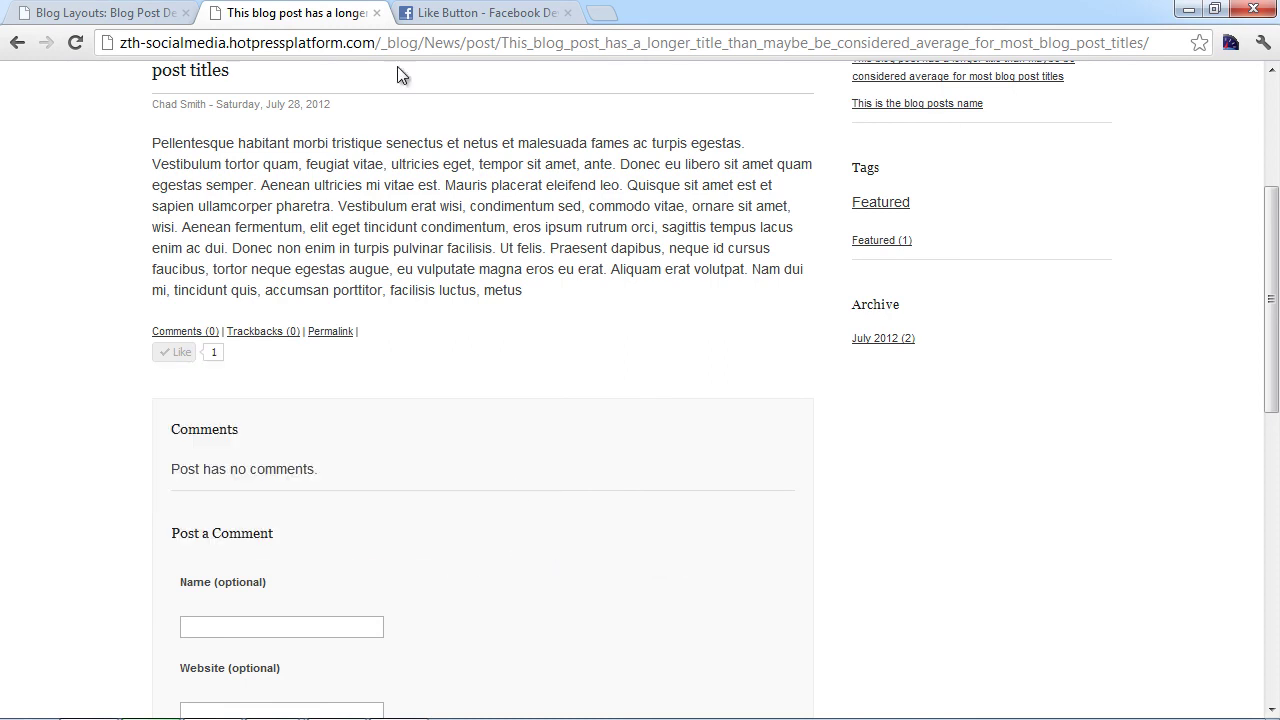
{"action": "left_click", "coordinate": [435, 13]}
{"action": "left_click", "coordinate": [1045, 80]}
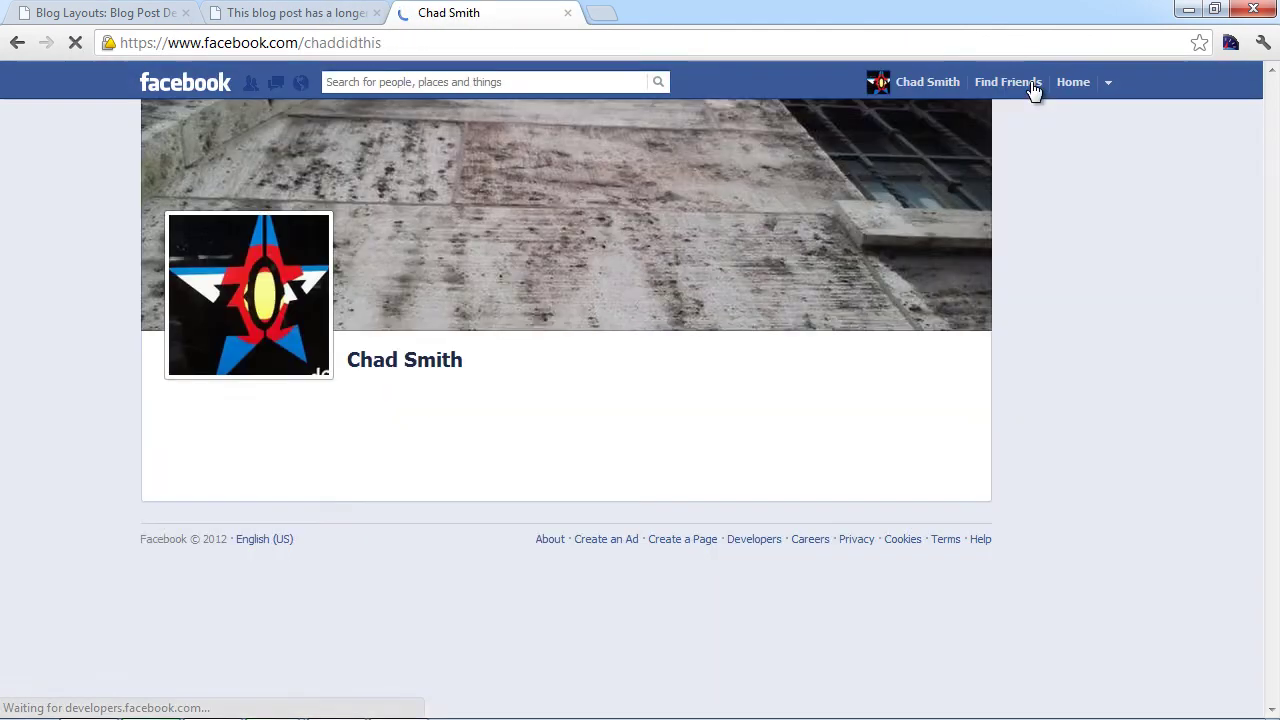
{"action": "scroll", "coordinate": [309, 417], "scroll_direction": "down", "scroll_amount": 2}
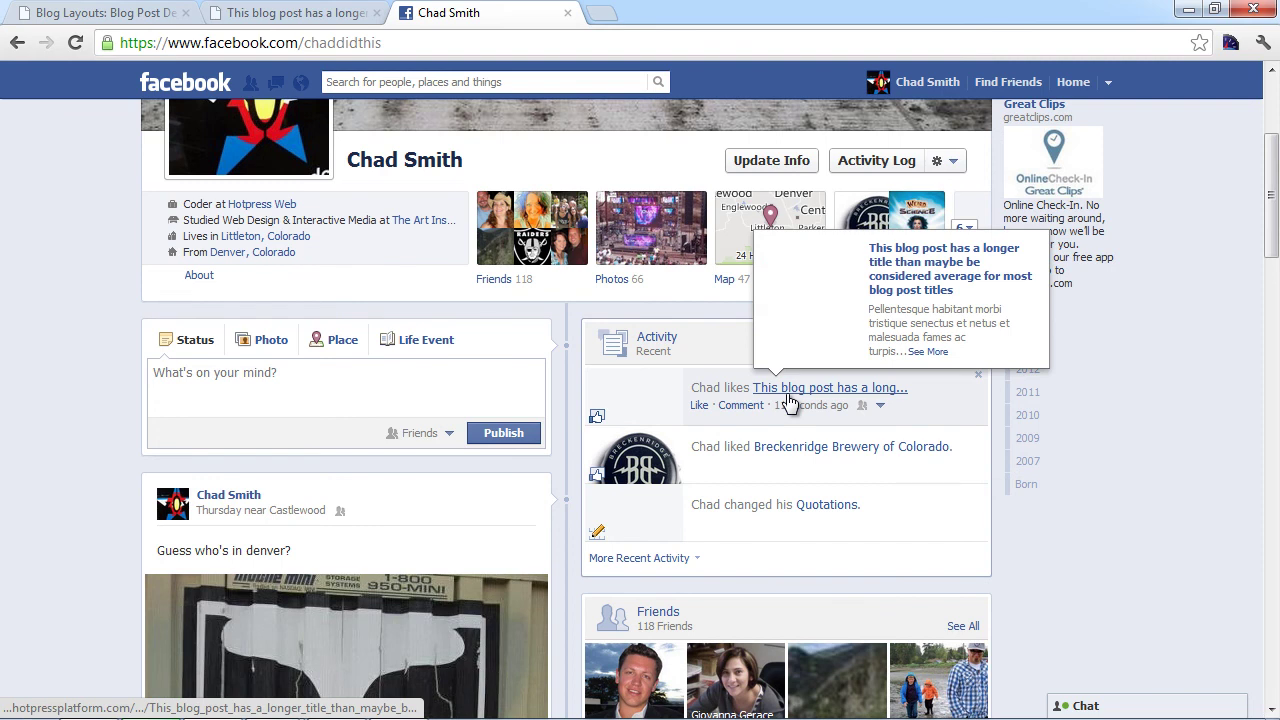
{"action": "left_click", "coordinate": [790, 395]}
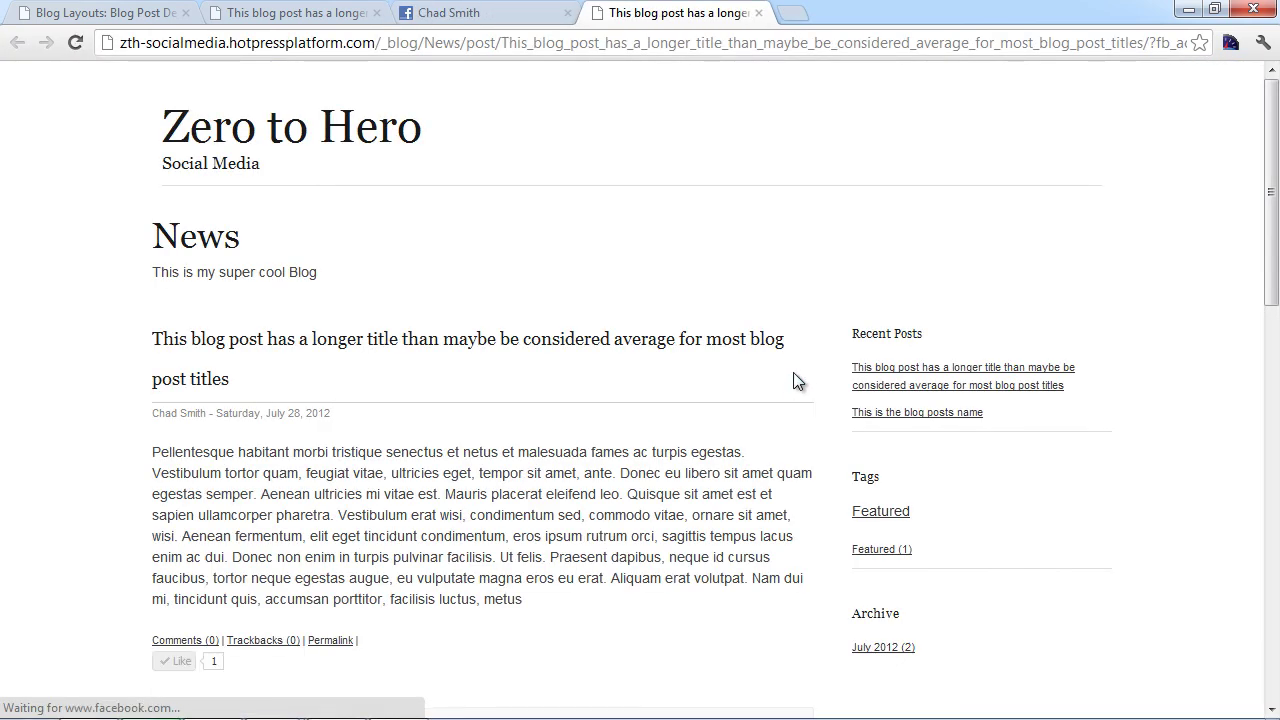
{"action": "left_click", "coordinate": [758, 13]}
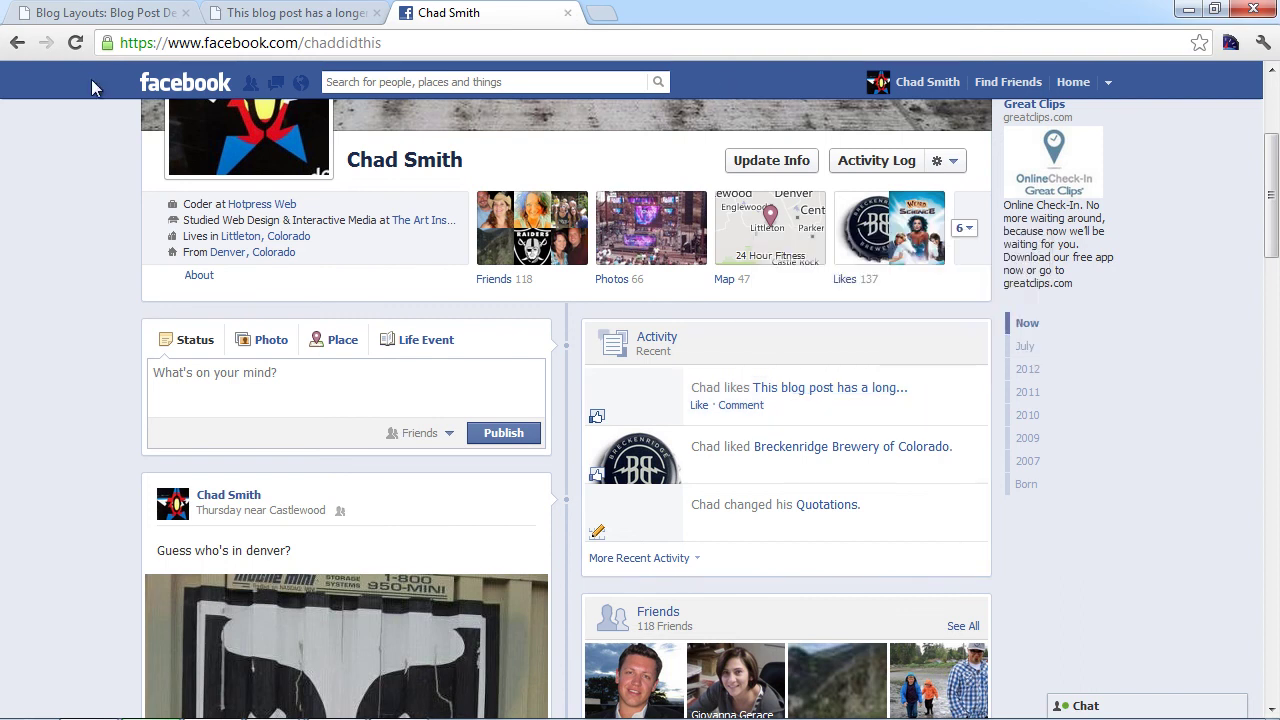
{"action": "left_click", "coordinate": [175, 82]}
{"action": "left_click", "coordinate": [270, 13]}
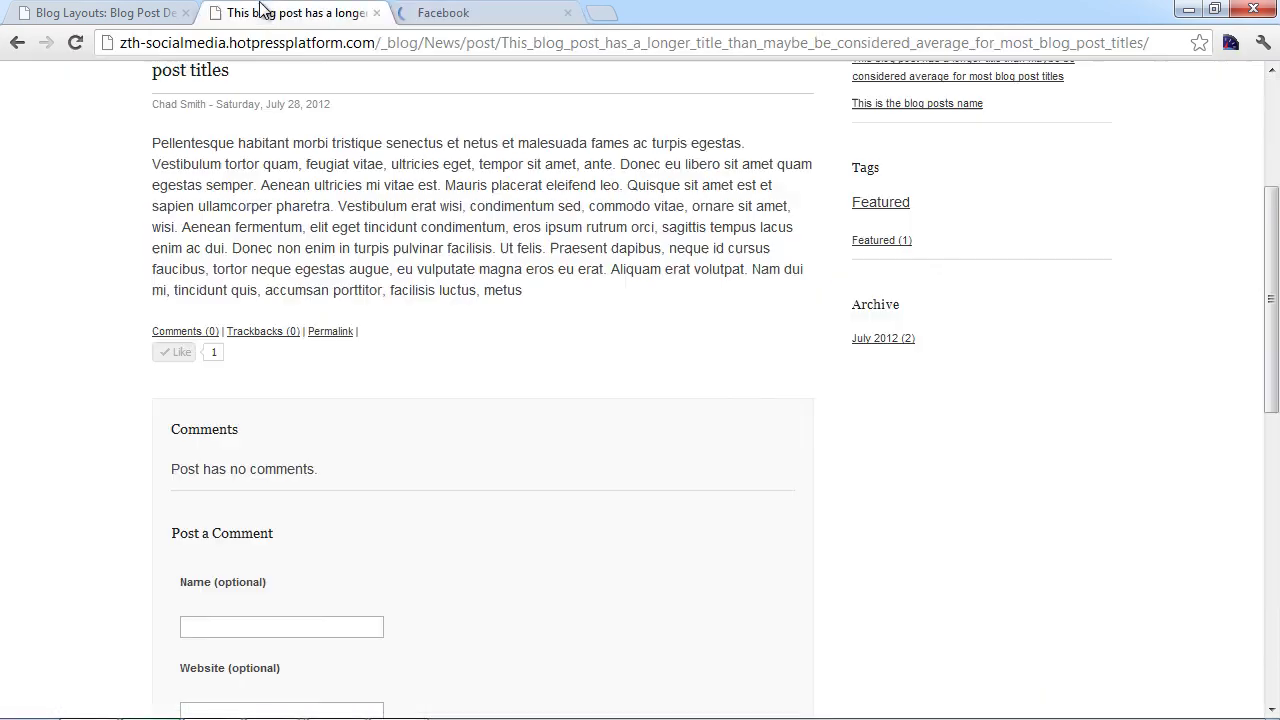
{"action": "left_click", "coordinate": [97, 10]}
Scroll the News listing to confirm its posts lack Like buttons, then reopen the details layout.
{"action": "left_click", "coordinate": [210, 12]}
{"action": "left_click", "coordinate": [17, 42]}
{"action": "scroll", "coordinate": [45, 372], "scroll_direction": "down", "scroll_amount": 1}
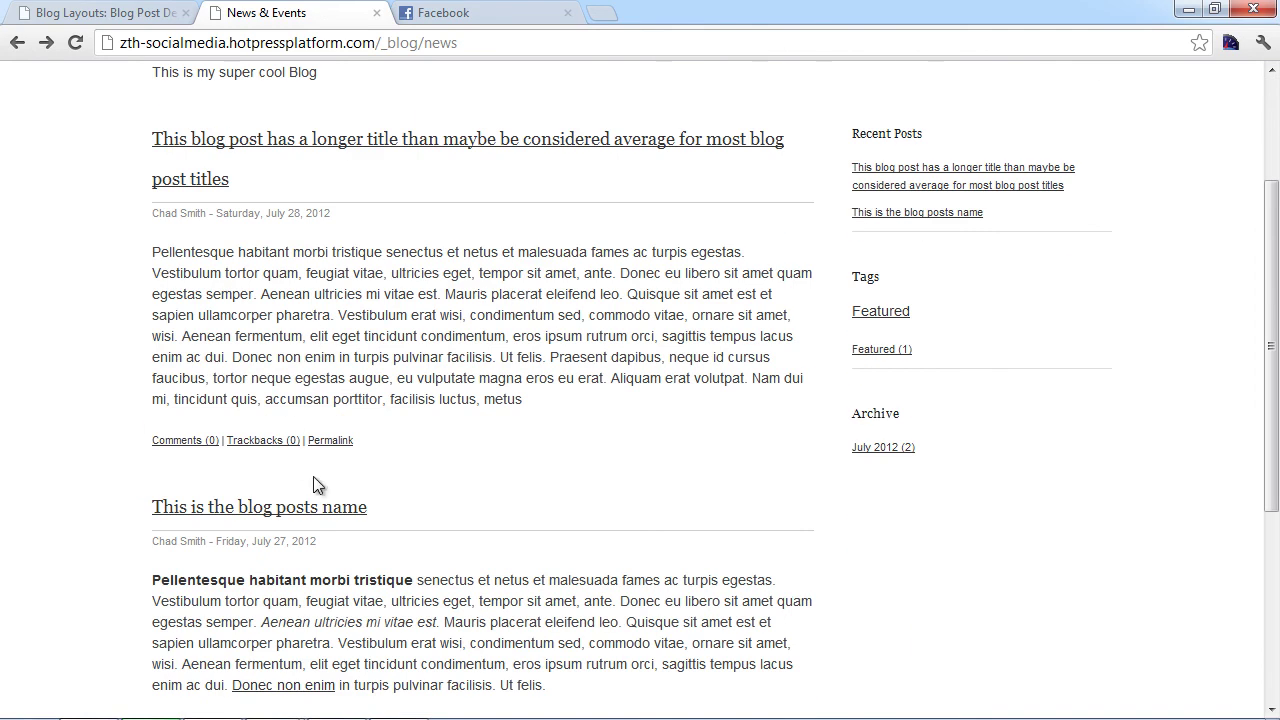
{"action": "scroll", "coordinate": [343, 503], "scroll_direction": "down", "scroll_amount": 2}
{"action": "scroll", "coordinate": [437, 559], "scroll_direction": "down", "scroll_amount": 2}
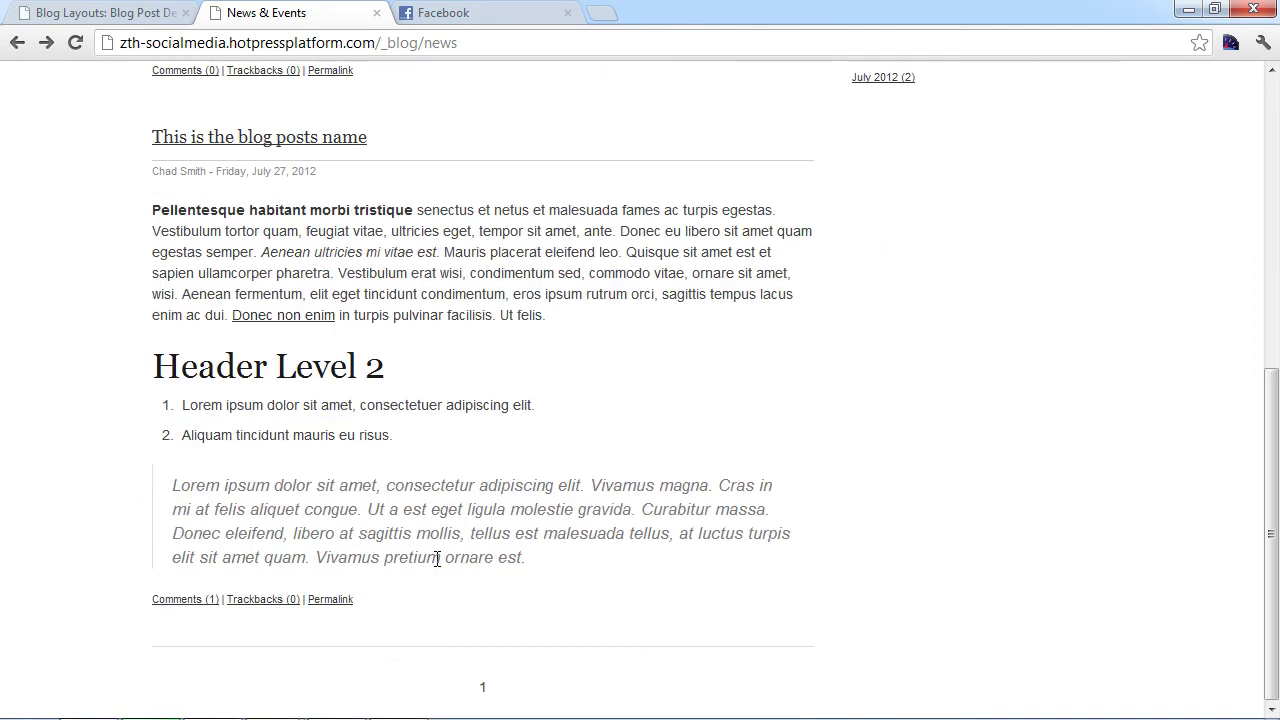
{"action": "scroll", "coordinate": [452, 471], "scroll_direction": "up", "scroll_amount": 2}
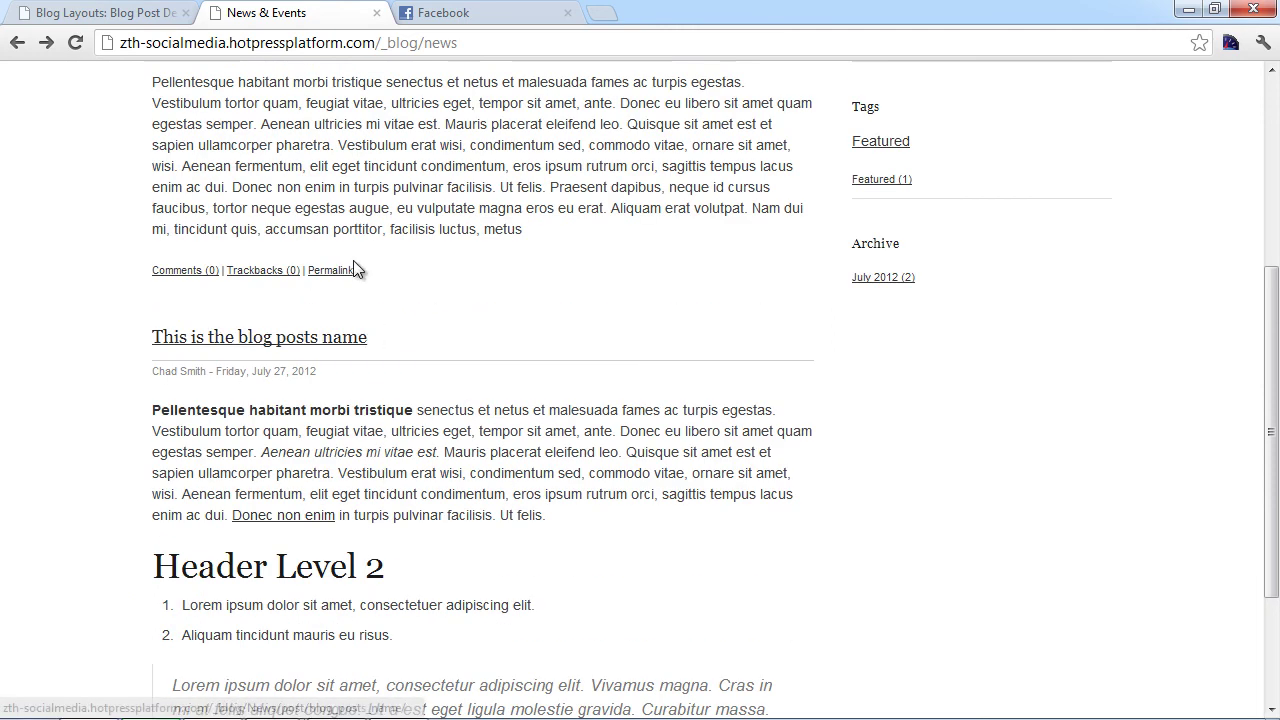
{"action": "left_click", "coordinate": [118, 22]}
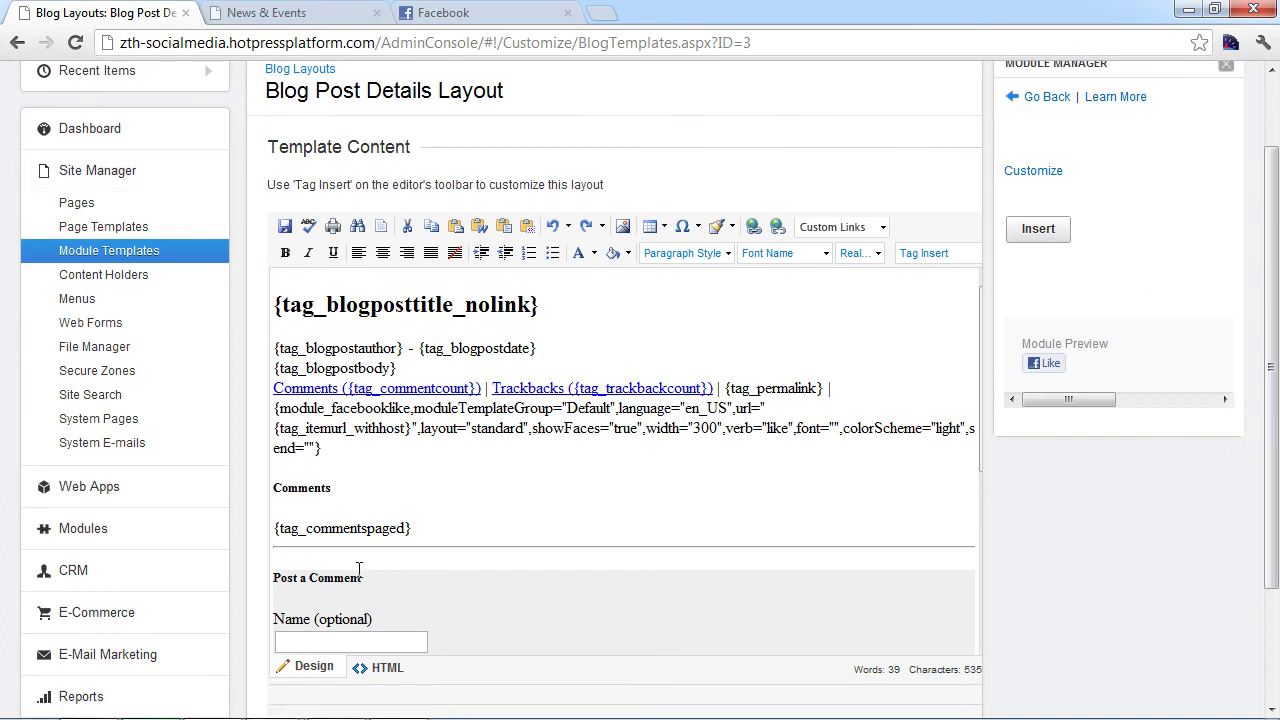
Copy the {module_facebooklike…} tag following {tag_permalink} from the Blog Post Details Layout HTML source.
{"action": "left_click", "coordinate": [380, 667]}
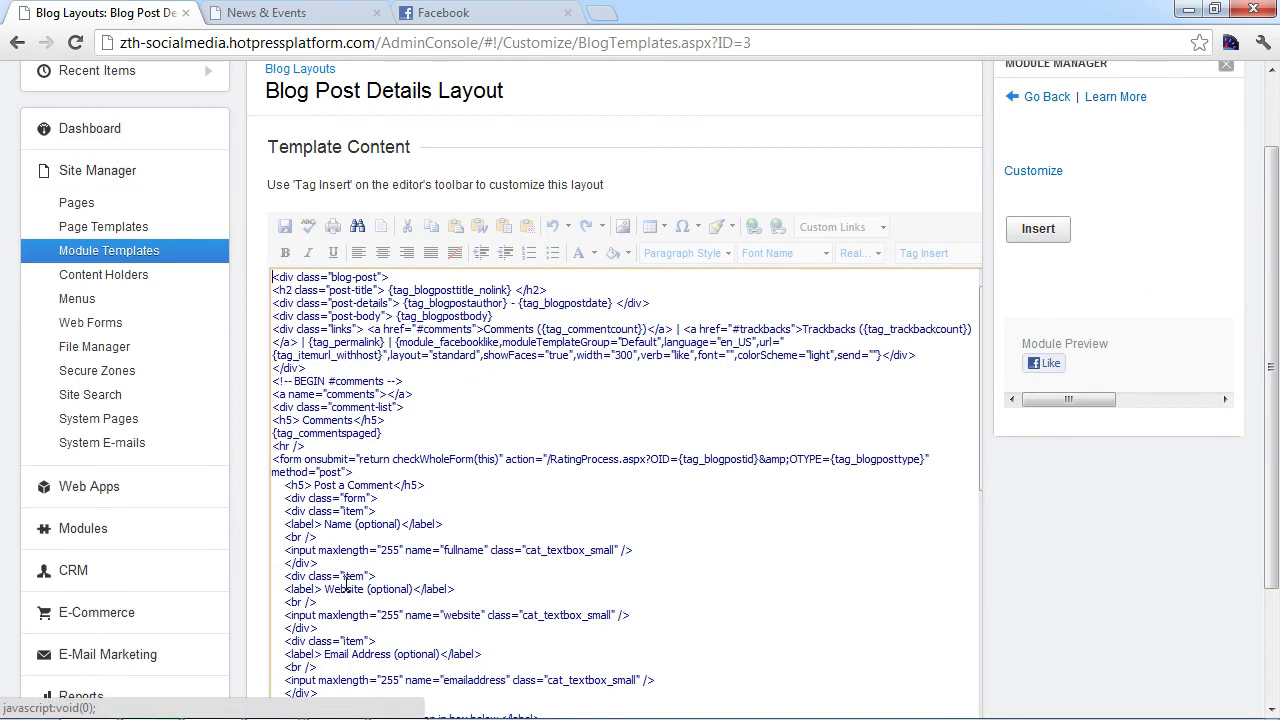
{"action": "left_click", "coordinate": [385, 343]}
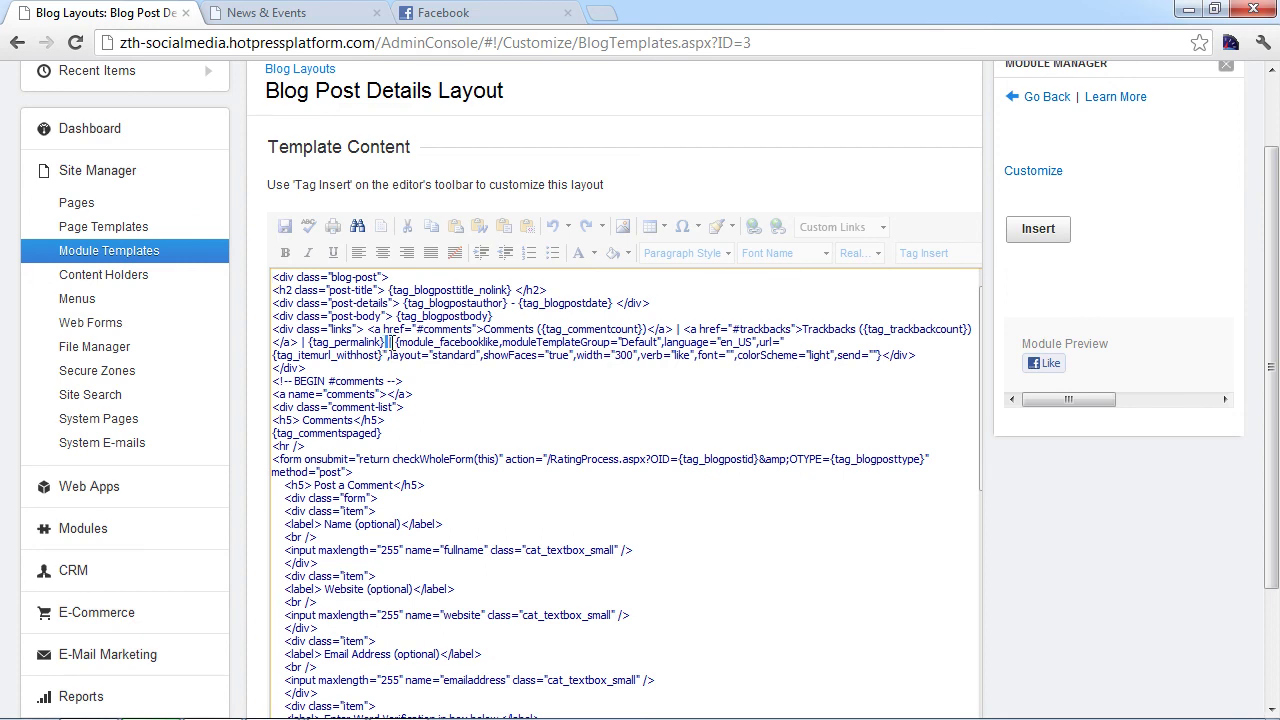
{"action": "left_click_drag", "start_coordinate": [392, 346], "coordinate": [788, 369]}
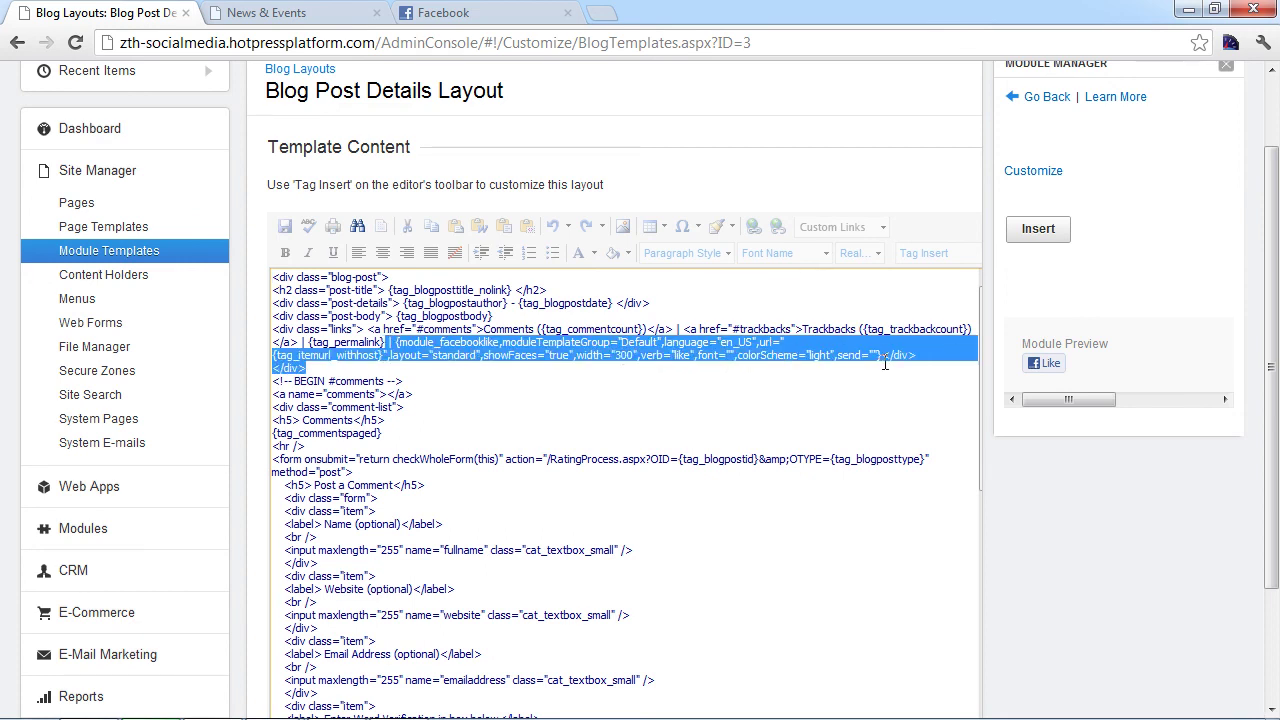
{"action": "left_click_drag", "start_coordinate": [880, 367], "coordinate": [886, 361]}
{"action": "key", "text": "ctrl+c"}
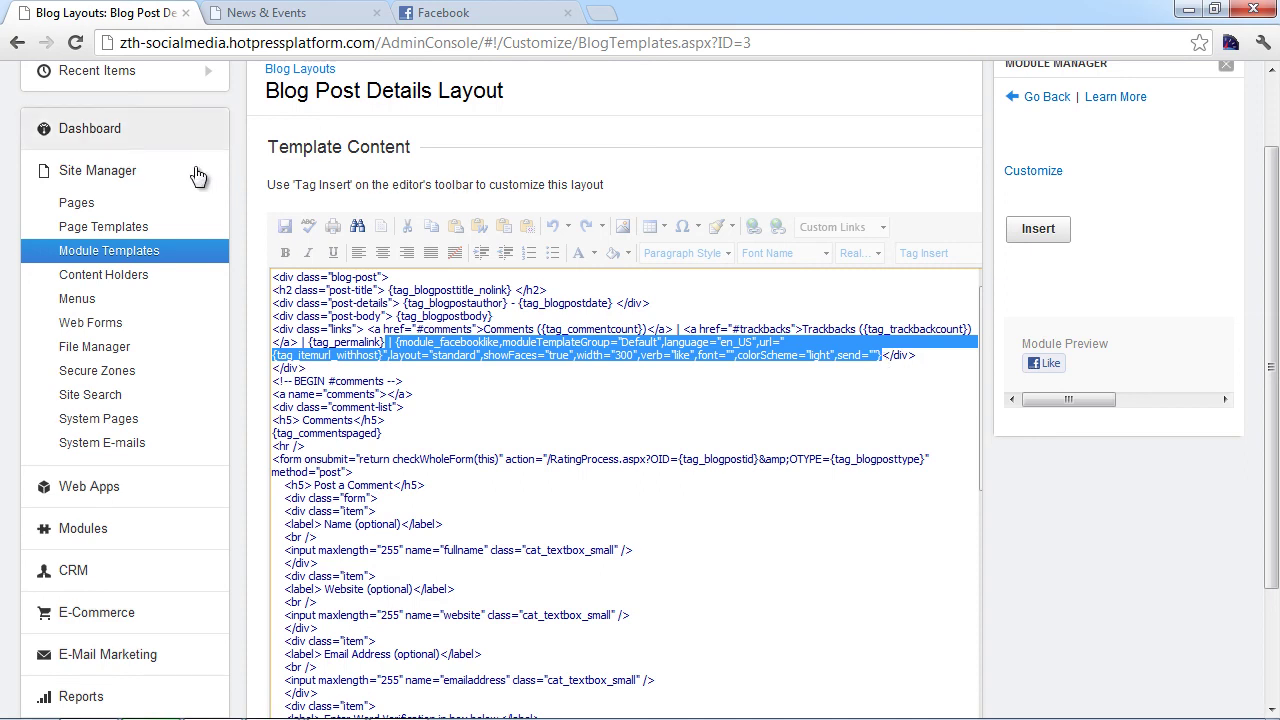
{"action": "left_click", "coordinate": [137, 251]}
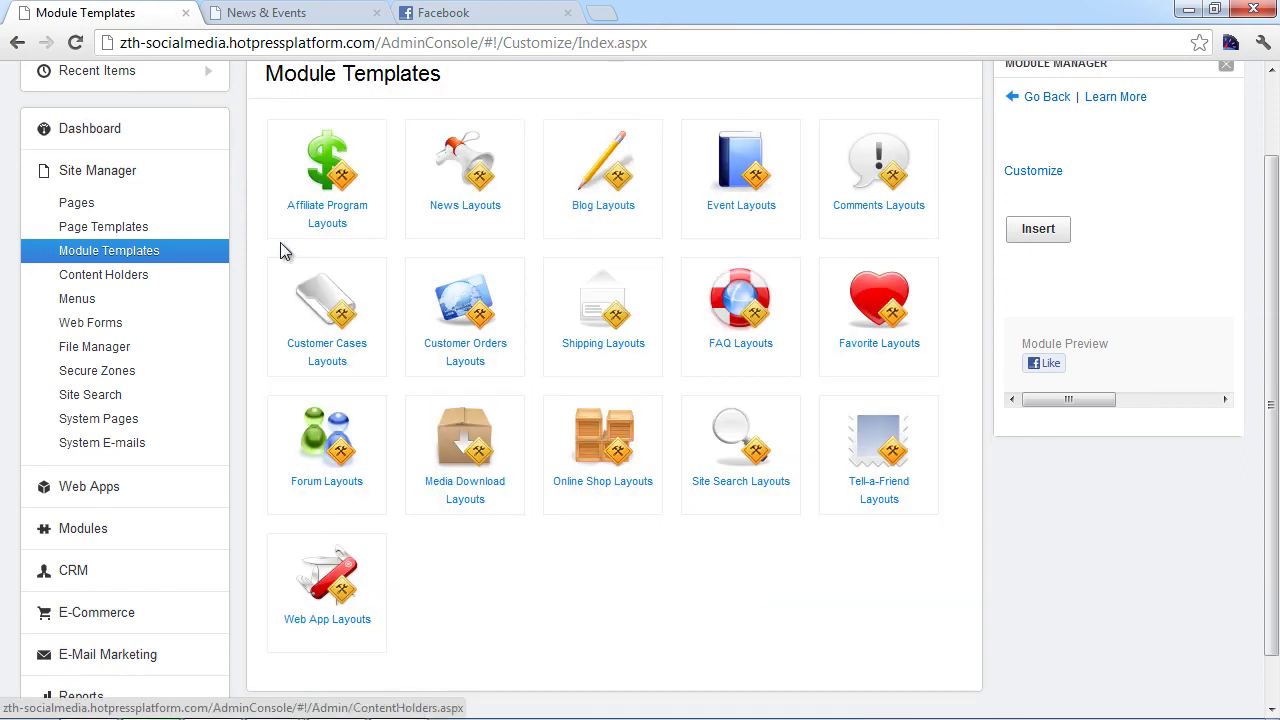
Paste the Facebook Like tag after {tag_permalink} in the Blog Post List Layout HTML and save.
{"action": "left_click", "coordinate": [623, 175]}
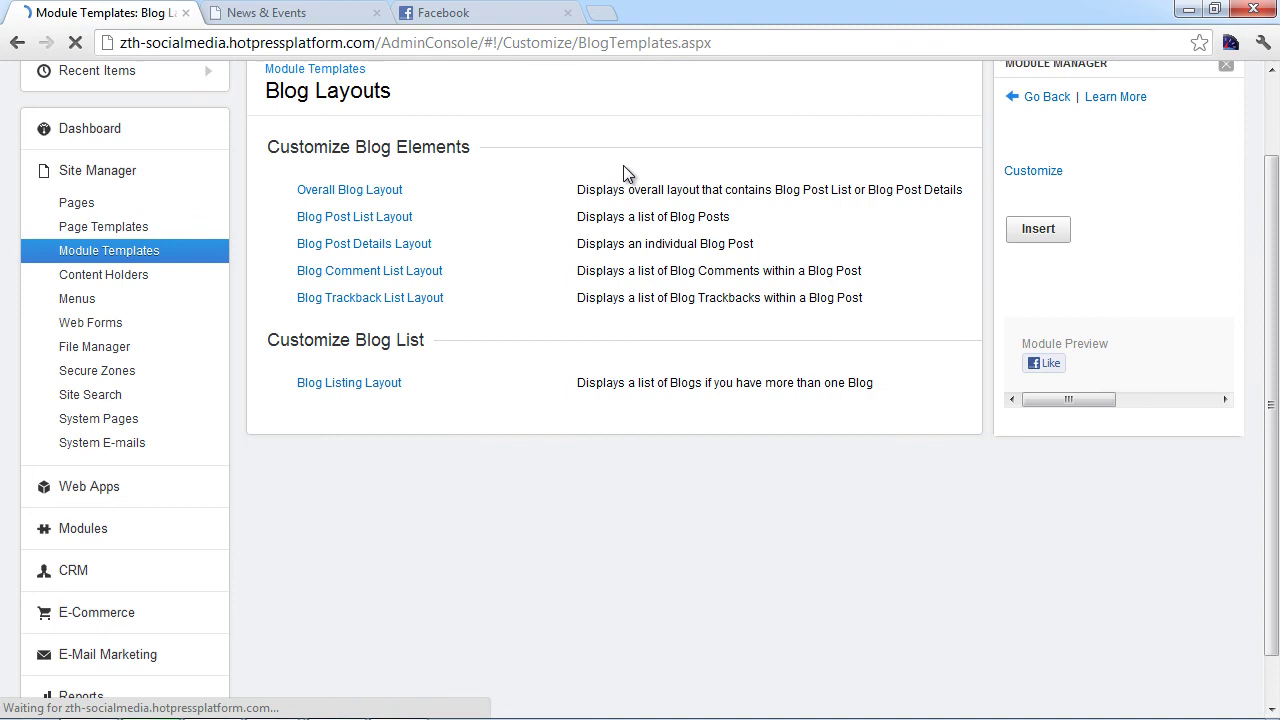
{"action": "left_click", "coordinate": [344, 216]}
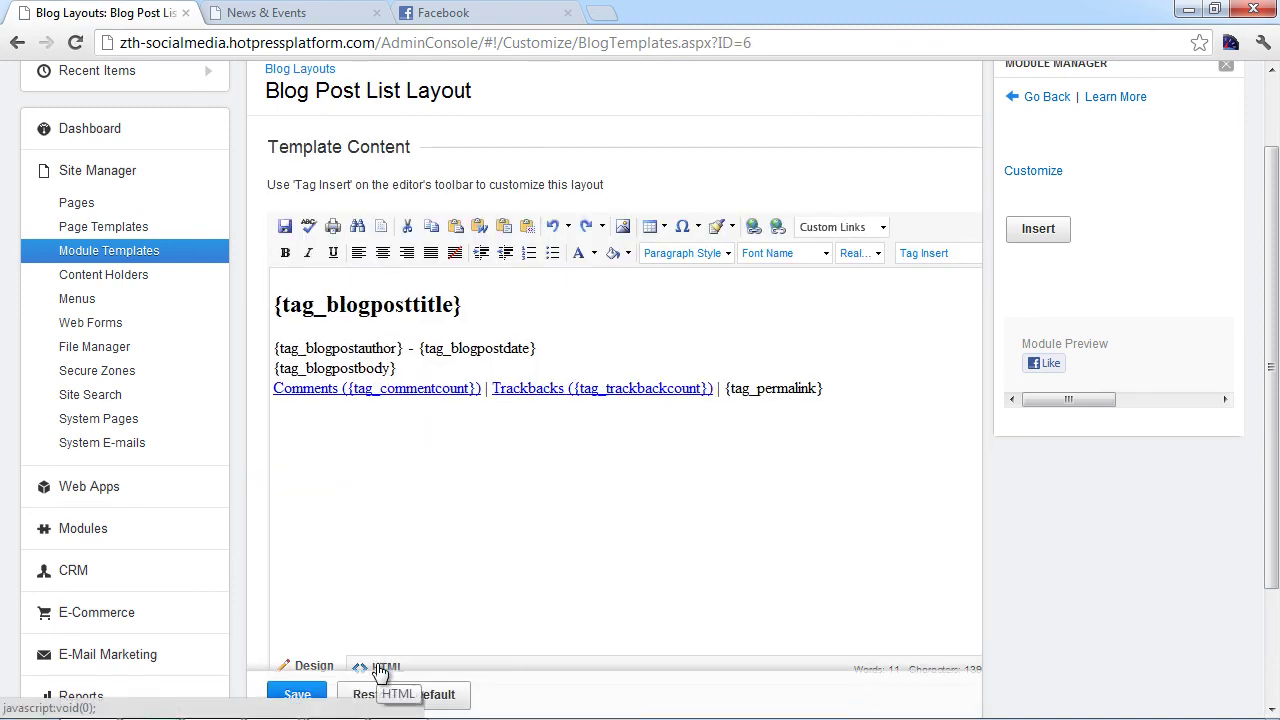
{"action": "left_click", "coordinate": [383, 667]}
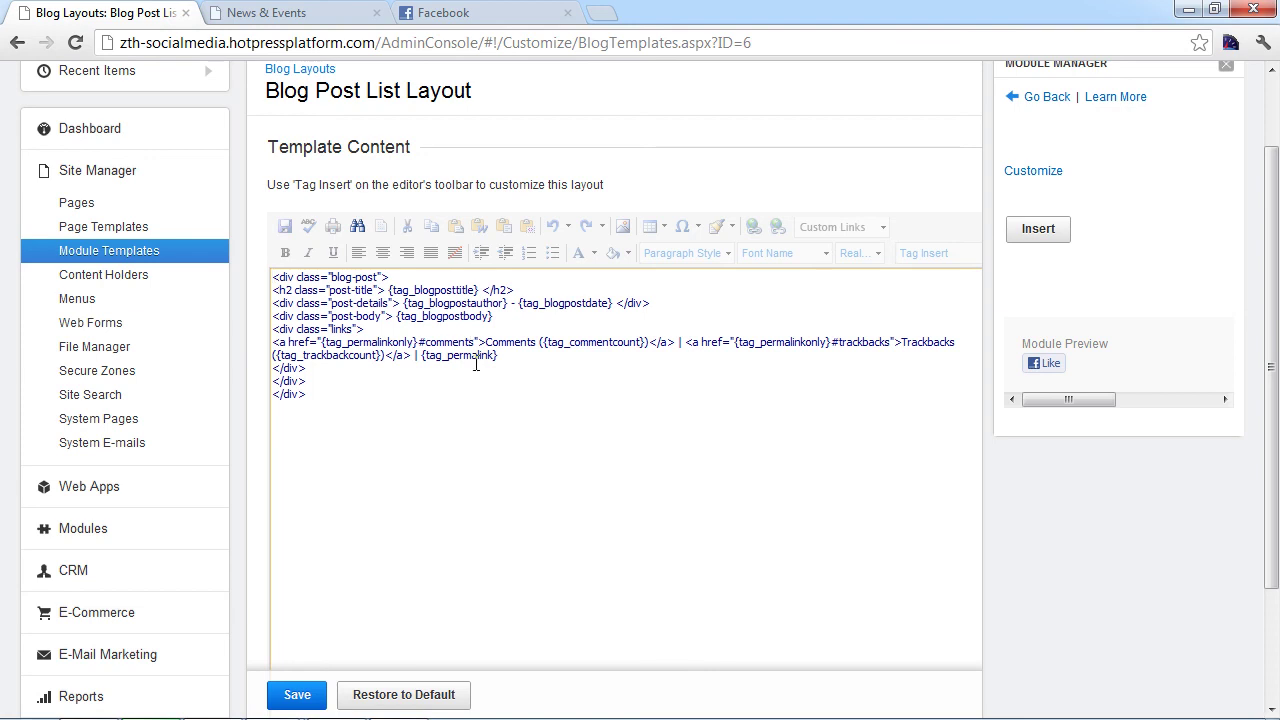
{"action": "key", "text": "ctrl+v"}
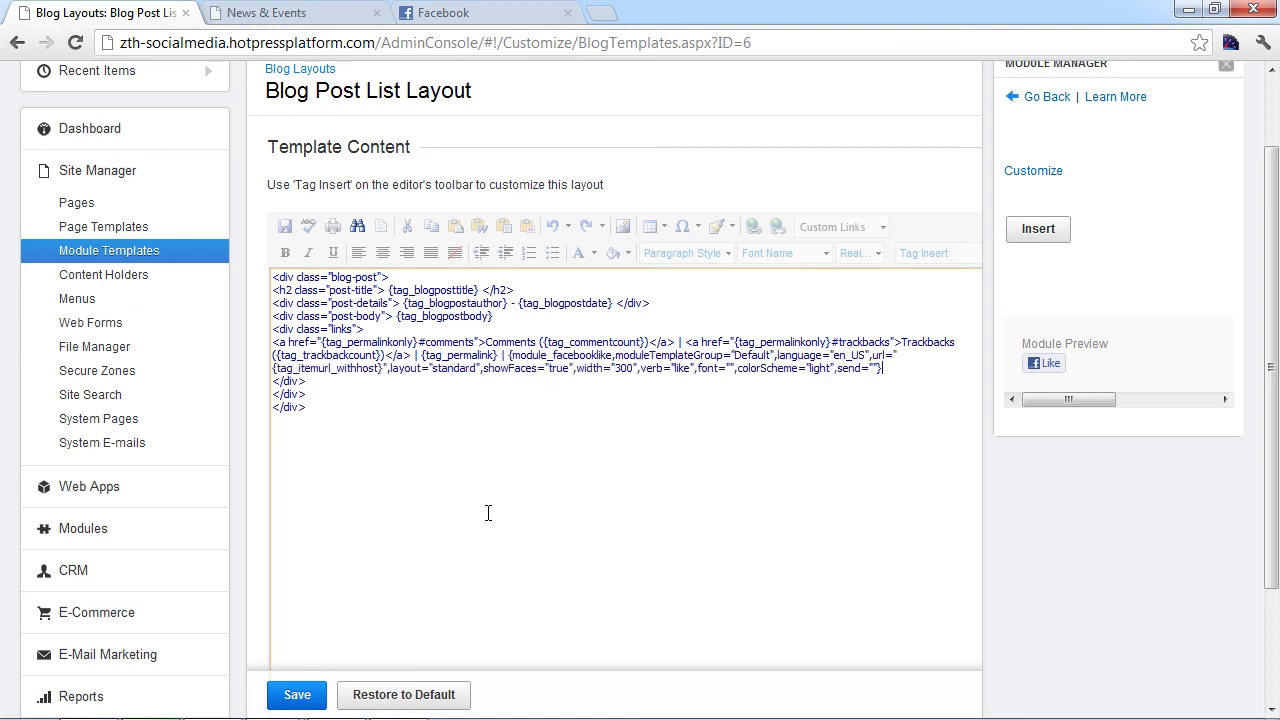
{"action": "left_click", "coordinate": [298, 692]}
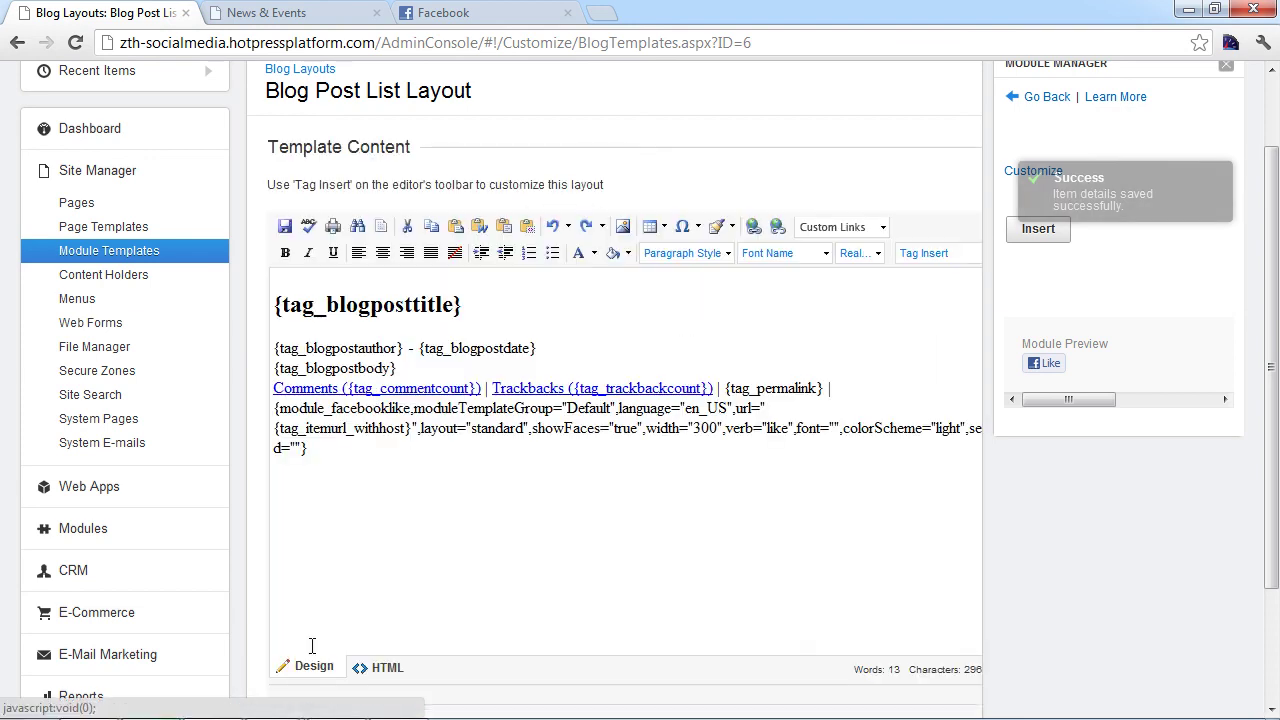
{"action": "left_click", "coordinate": [303, 10]}
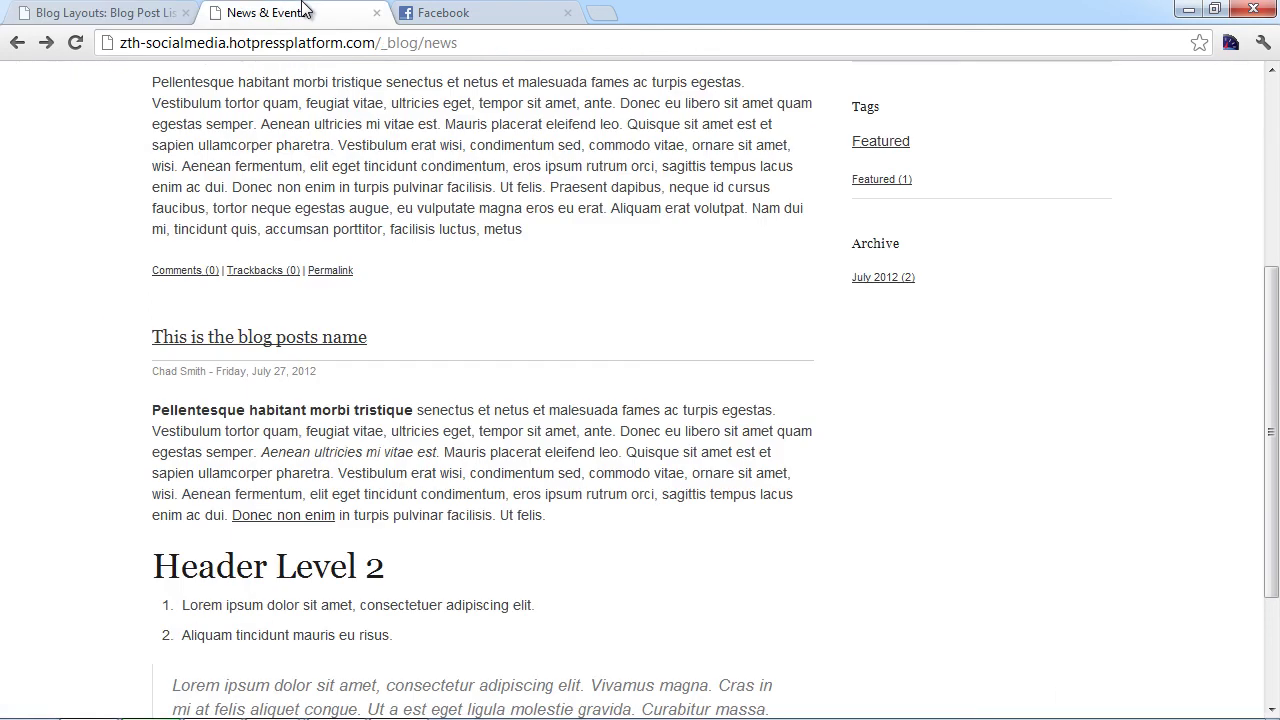
Reload the News listing and check each post's Like button, the first showing a count of 1.
{"action": "left_click", "coordinate": [232, 44]}
{"action": "key", "text": "Return"}
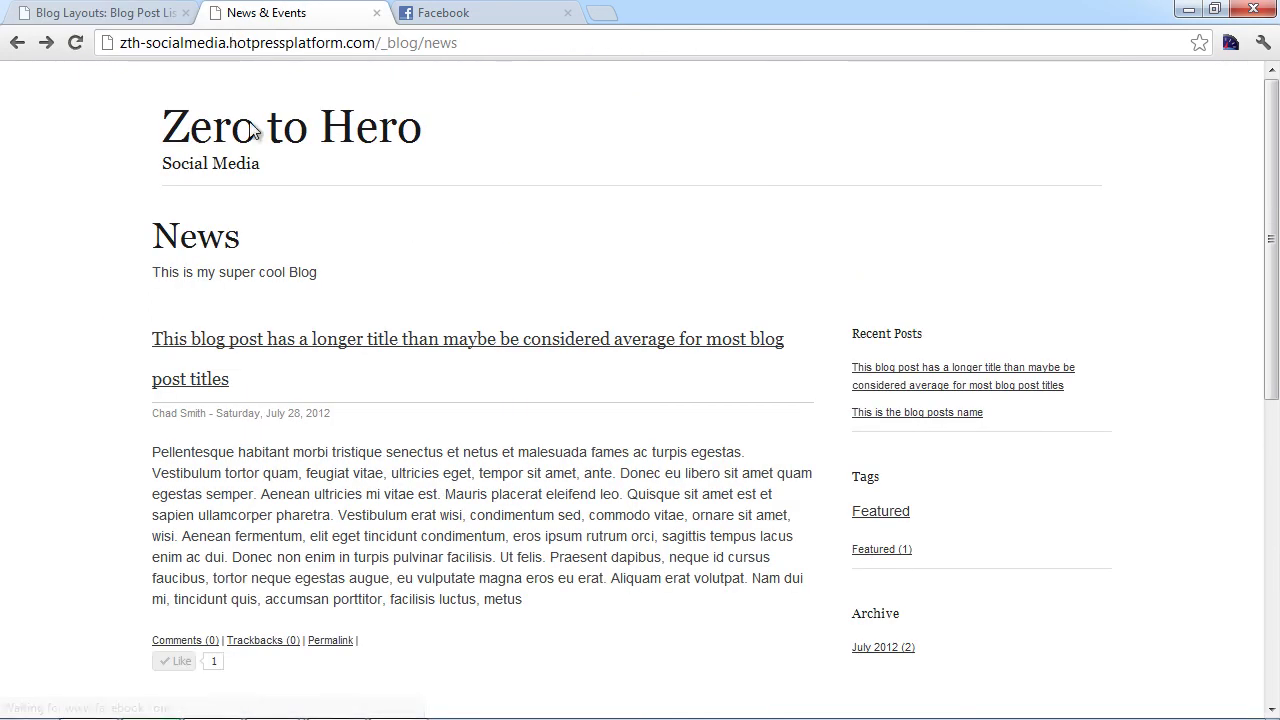
{"action": "scroll", "coordinate": [120, 350], "scroll_direction": "down", "scroll_amount": 2}
{"action": "scroll", "coordinate": [167, 400], "scroll_direction": "up", "scroll_amount": 2}
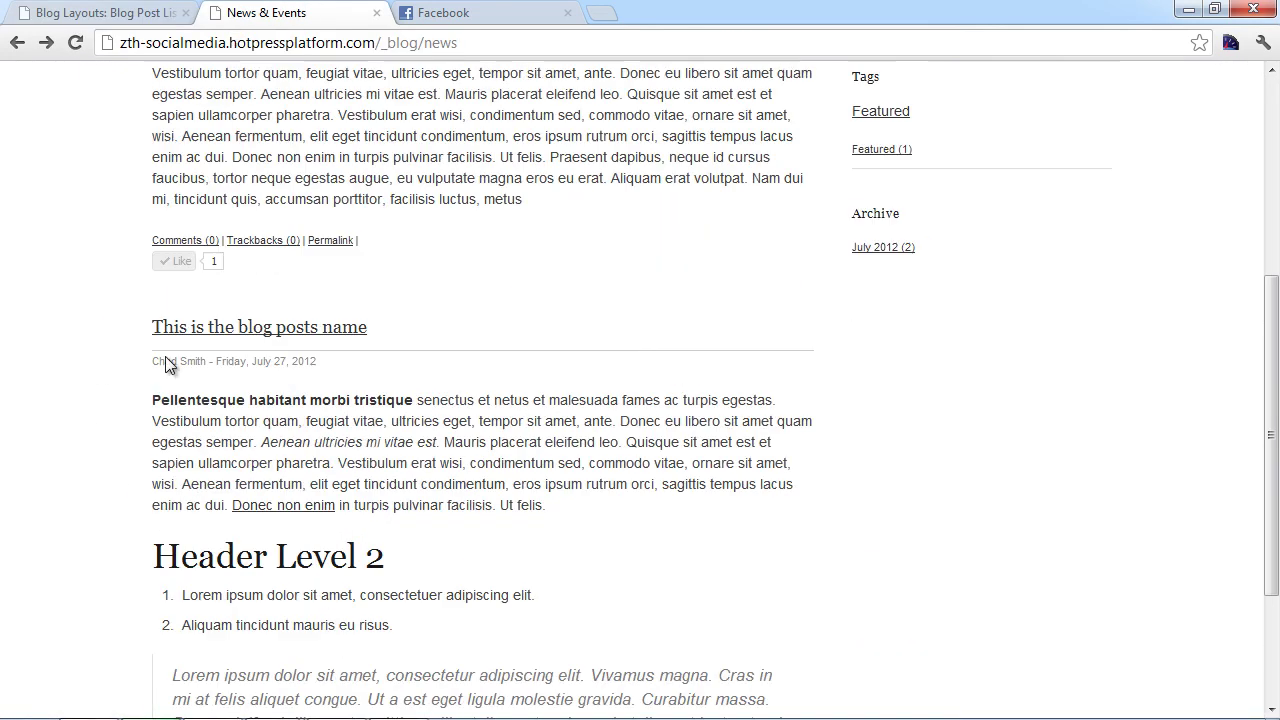
{"action": "scroll", "coordinate": [204, 272], "scroll_direction": "down", "scroll_amount": 2}
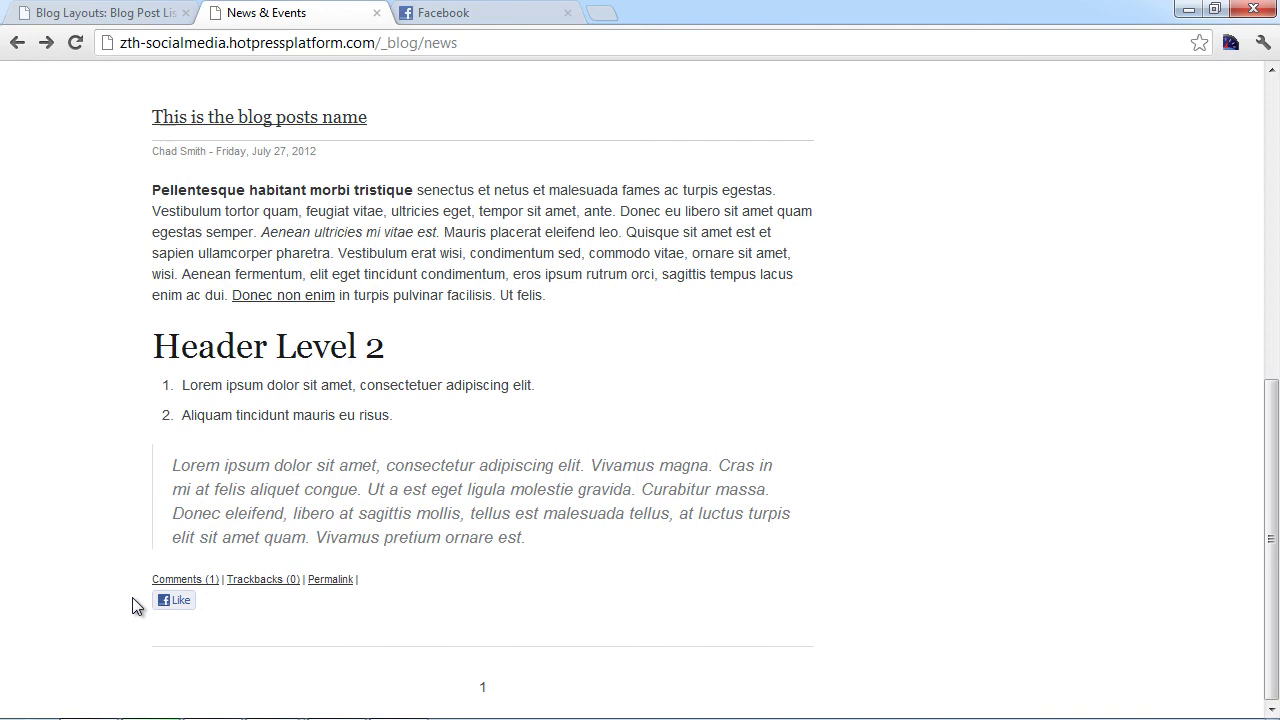
{"action": "scroll", "coordinate": [114, 553], "scroll_direction": "up", "scroll_amount": 4}
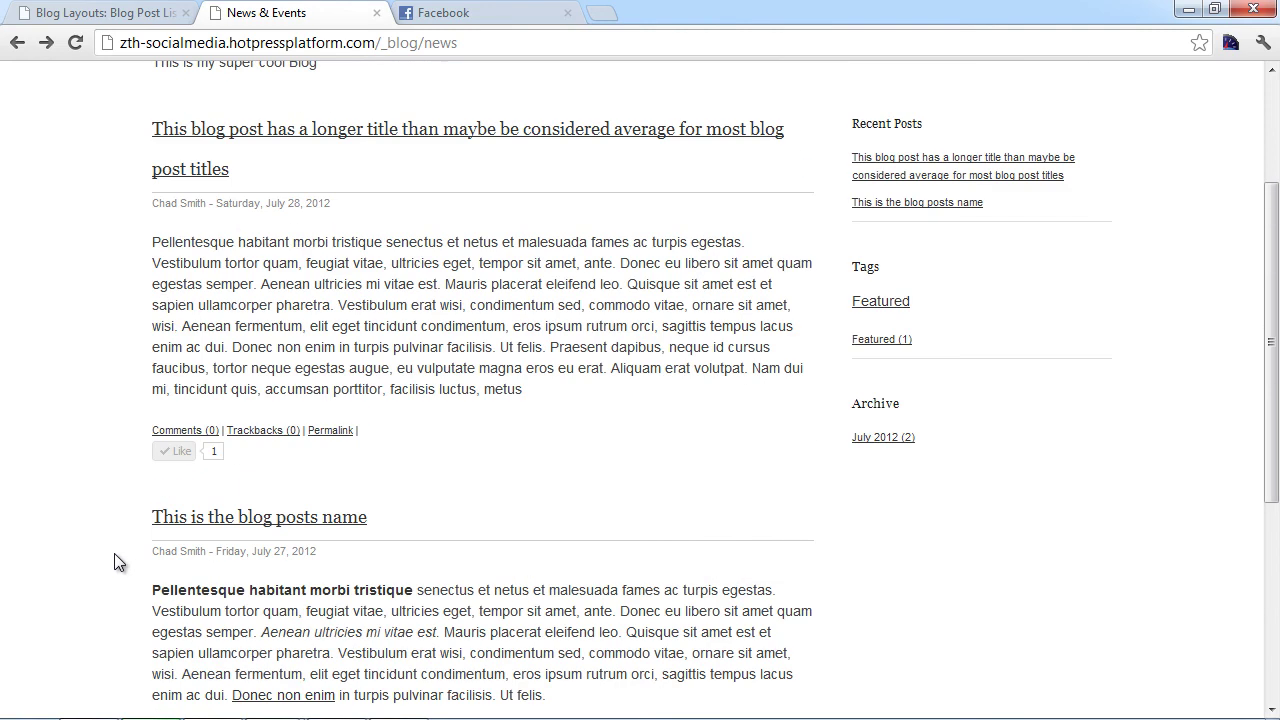